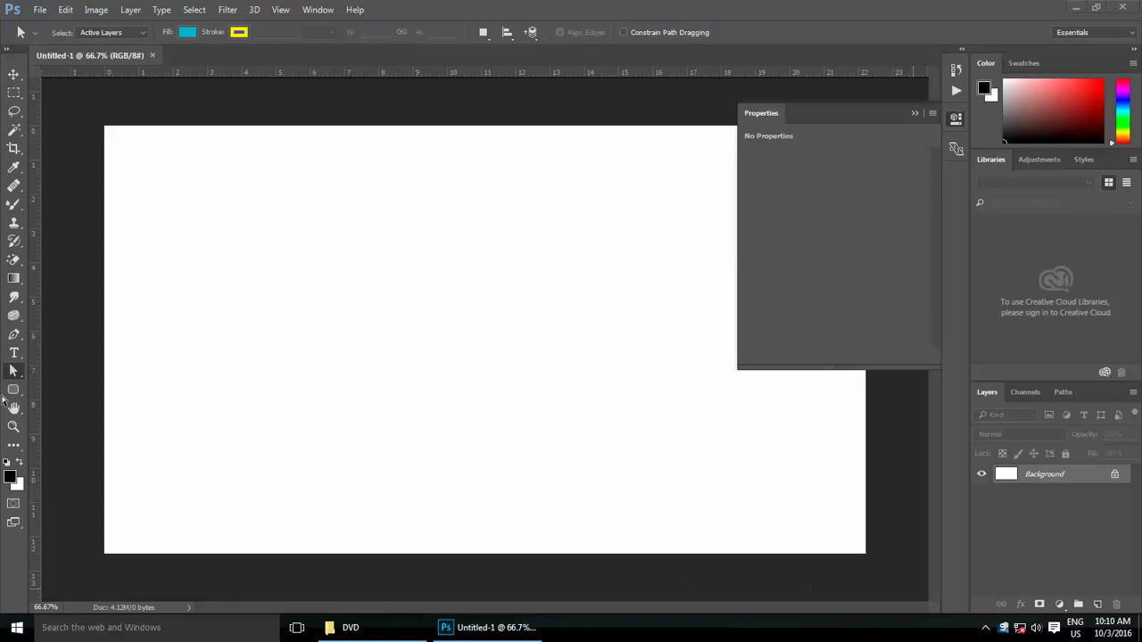
Step: Open the shape tools flyout from the Rounded Rectangle Tool in the toolbar
left_click(14, 389)
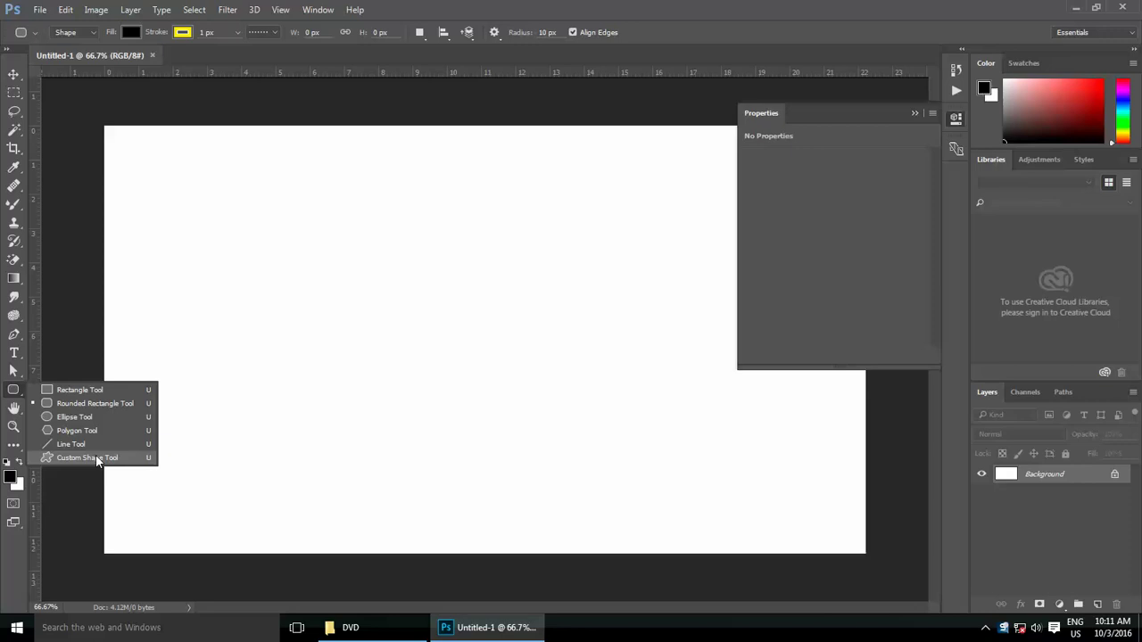
Step: Draw a black-filled Rectangle 1 shape near the canvas top-left in Shape mode, then zoom in
left_click(83, 393)
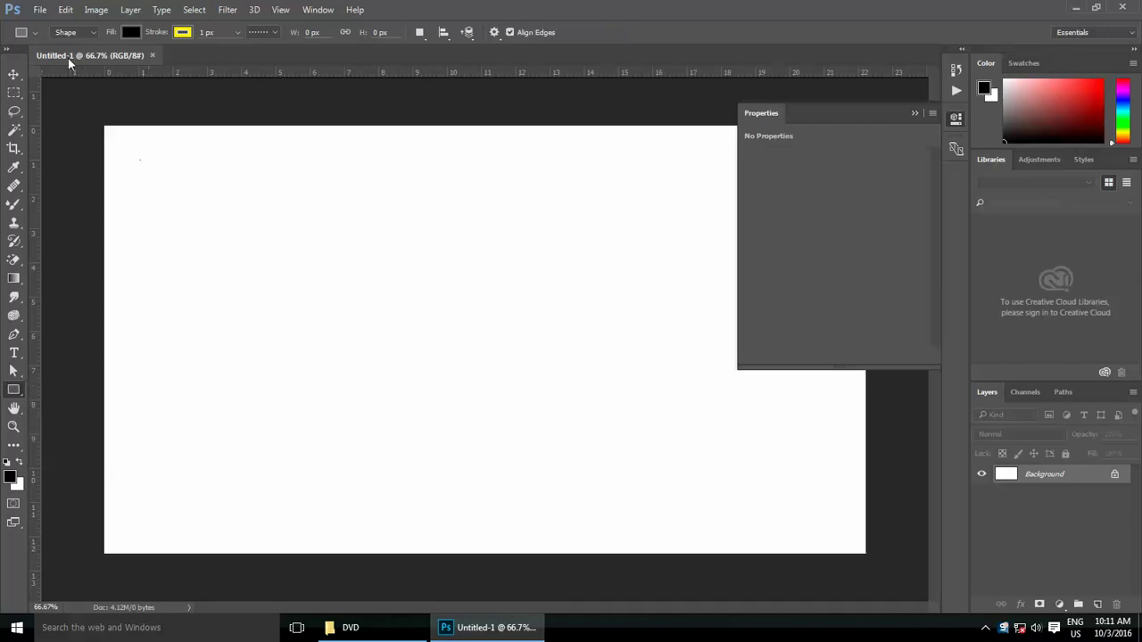
left_click(84, 36)
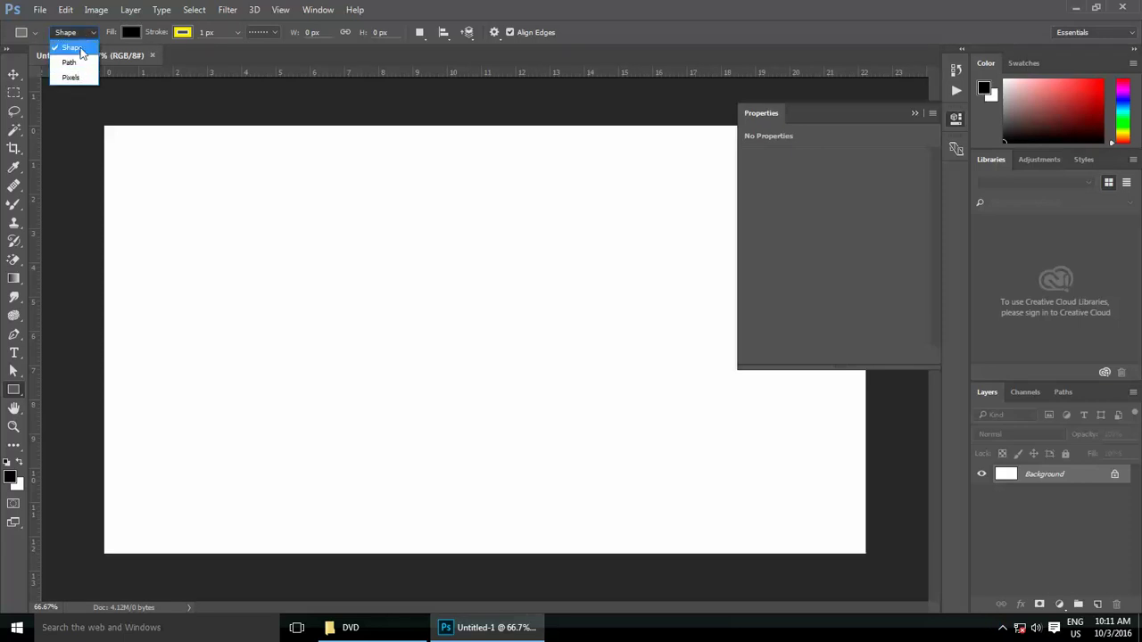
left_click(71, 47)
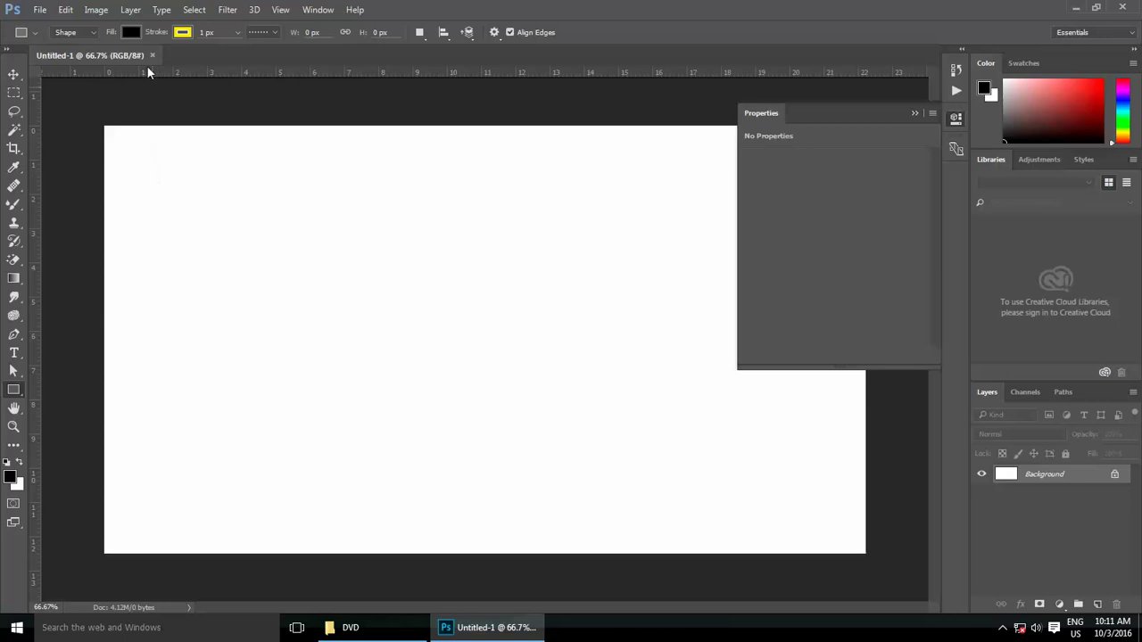
left_click_drag(145, 163, 318, 320)
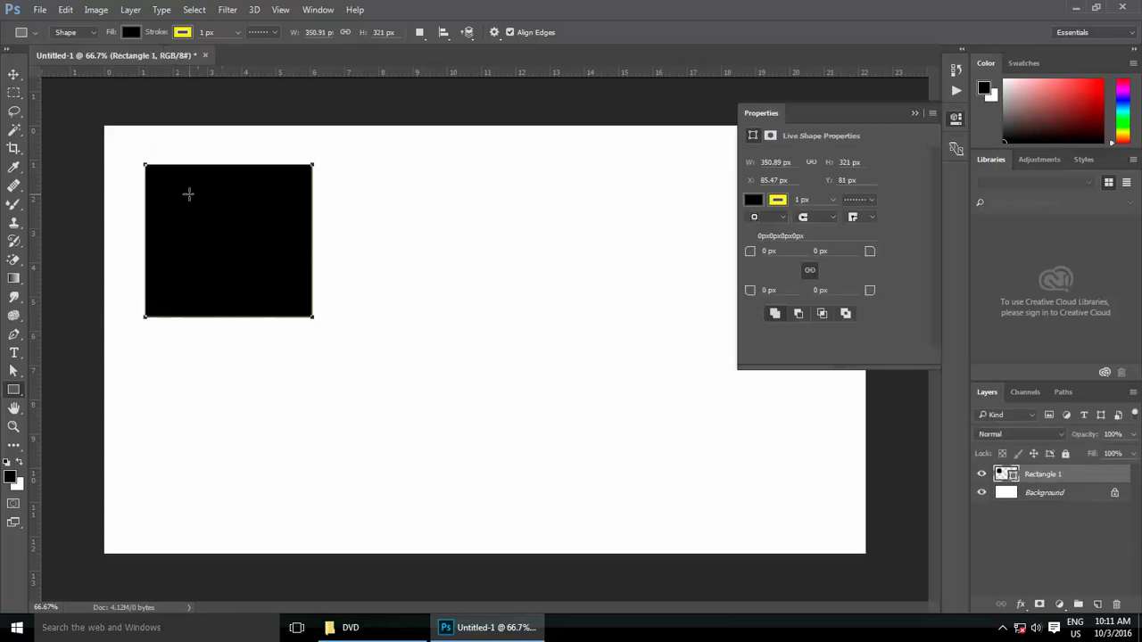
key("ctrl+plus")
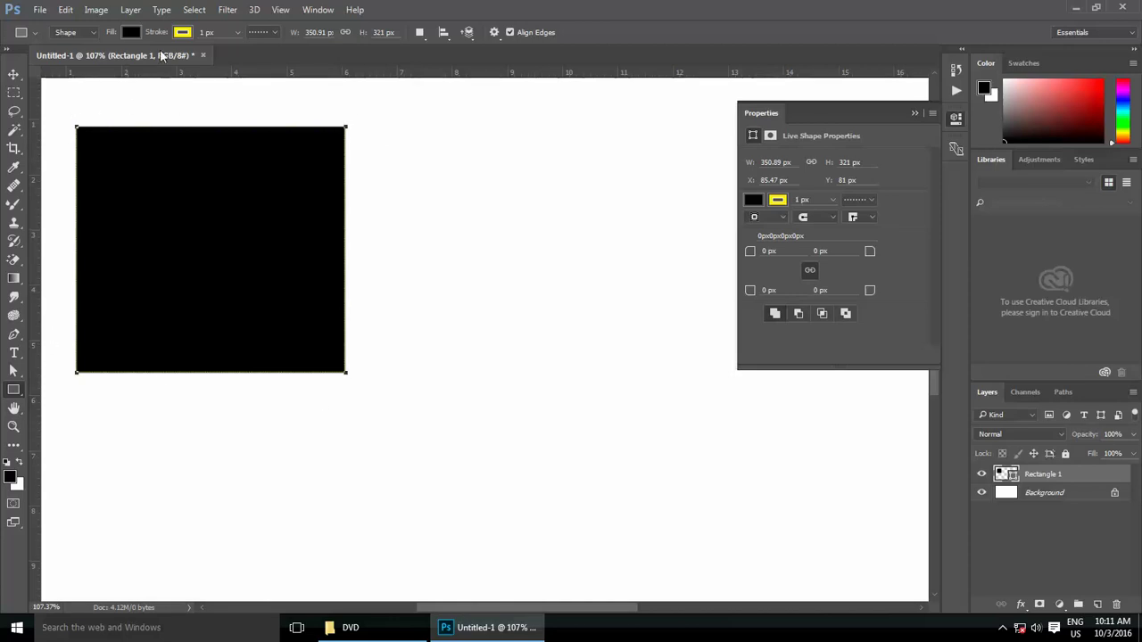
Step: Try a solid crimson fill and a multicolour gradient preset on the rectangle
left_click(131, 33)
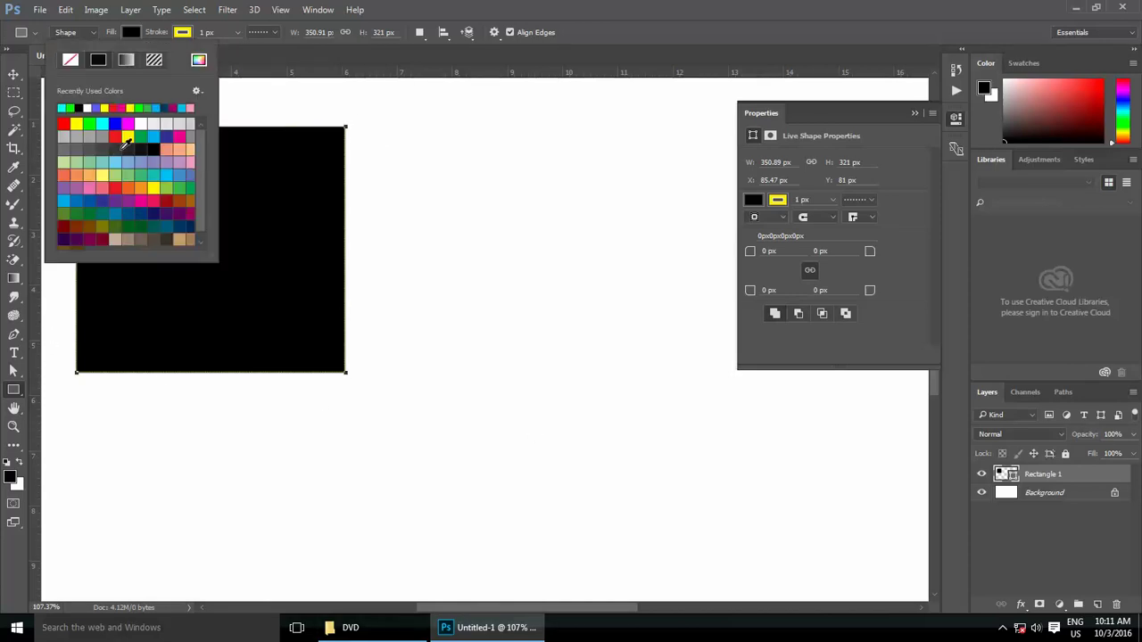
left_click(142, 136)
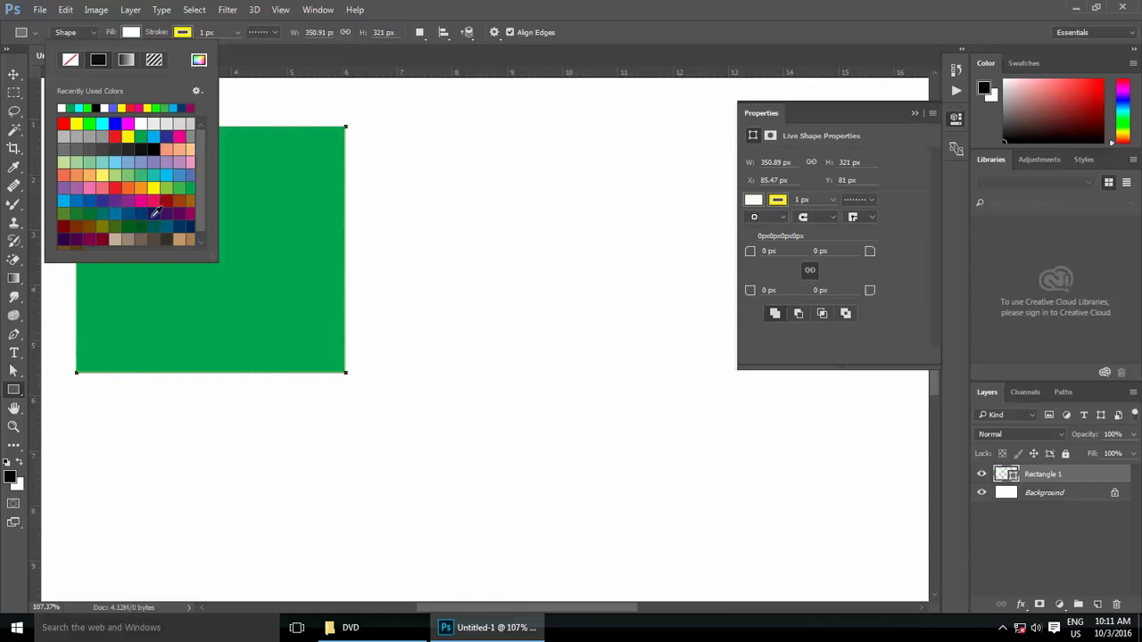
left_click(160, 201)
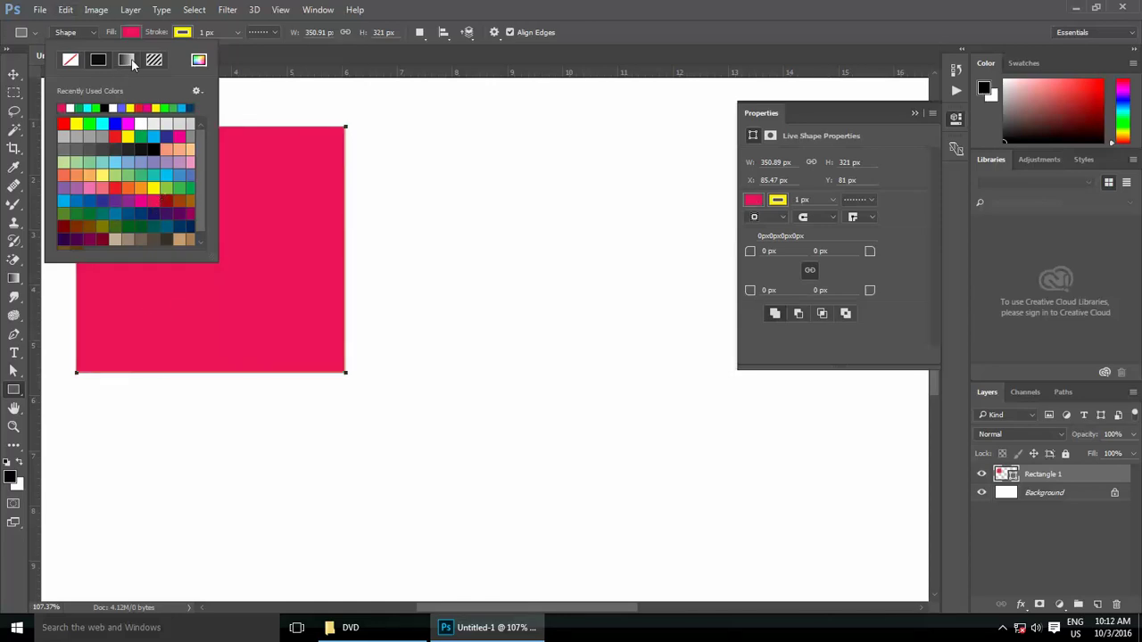
left_click(131, 65)
left_click(114, 135)
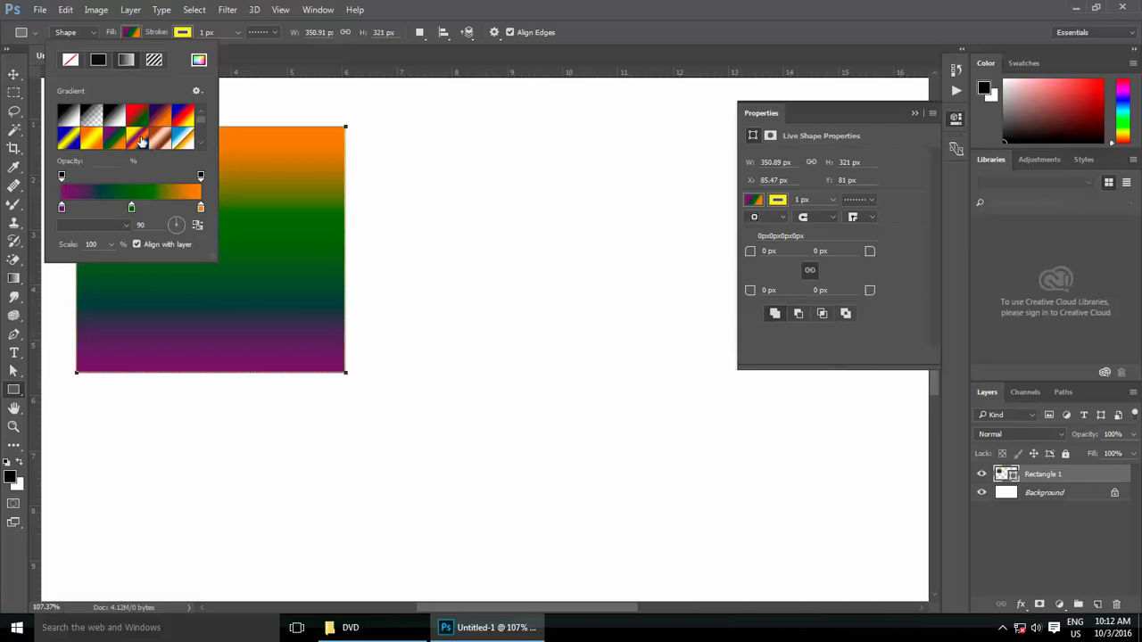
left_click(198, 60)
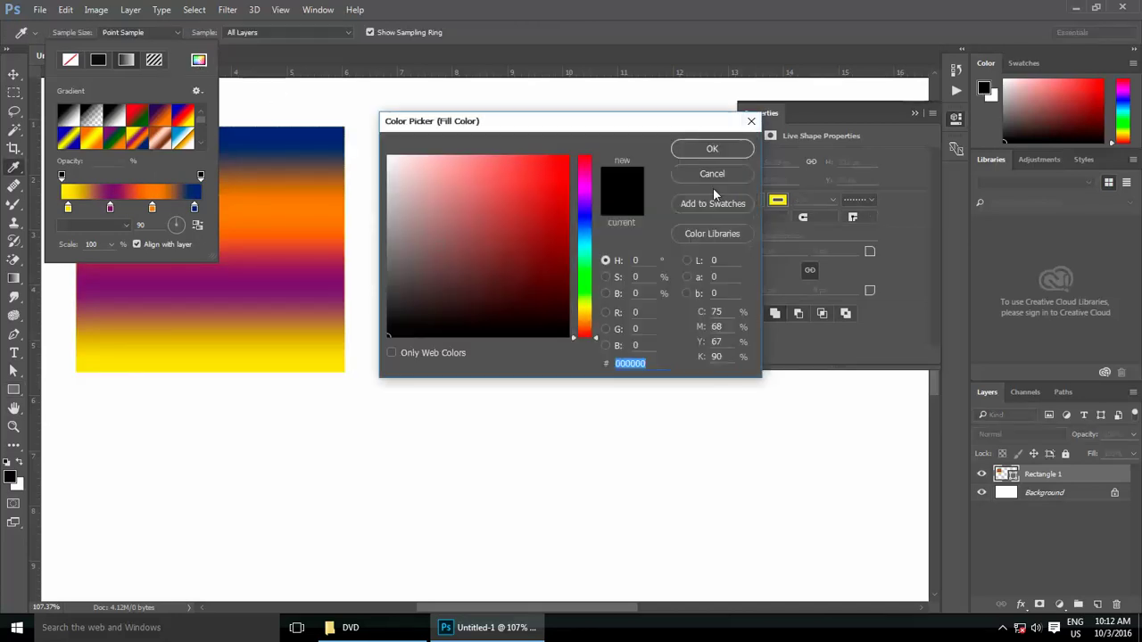
left_click(711, 174)
Step: Try flower, light blue, lavender-striped and dark pattern fills, settling on grey camouflage
left_click(154, 59)
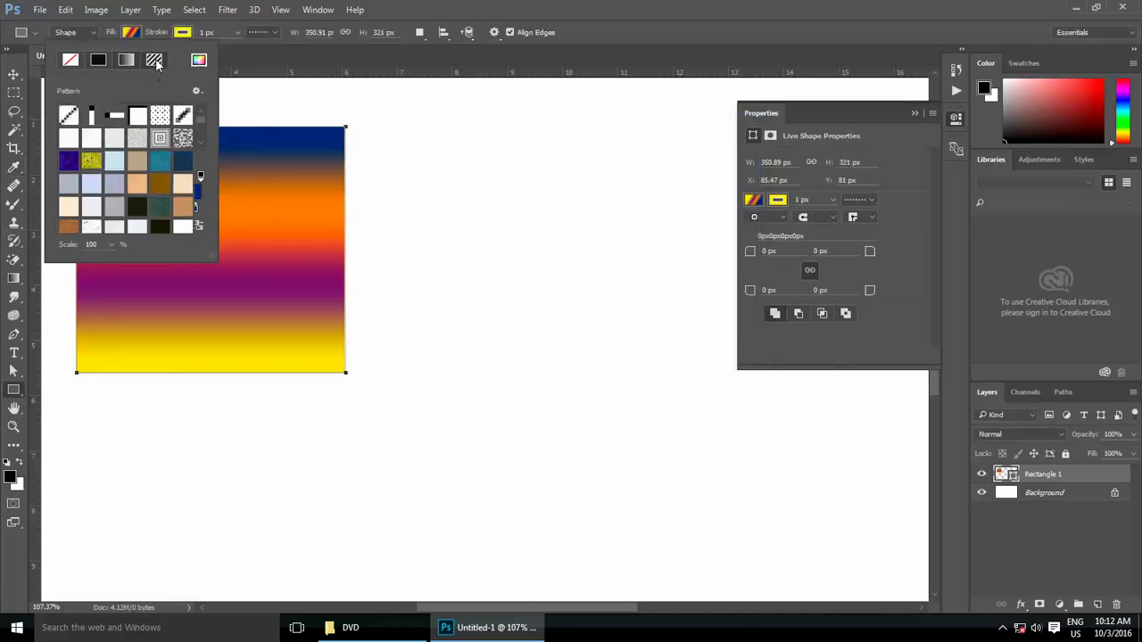
left_click(160, 137)
left_click(182, 137)
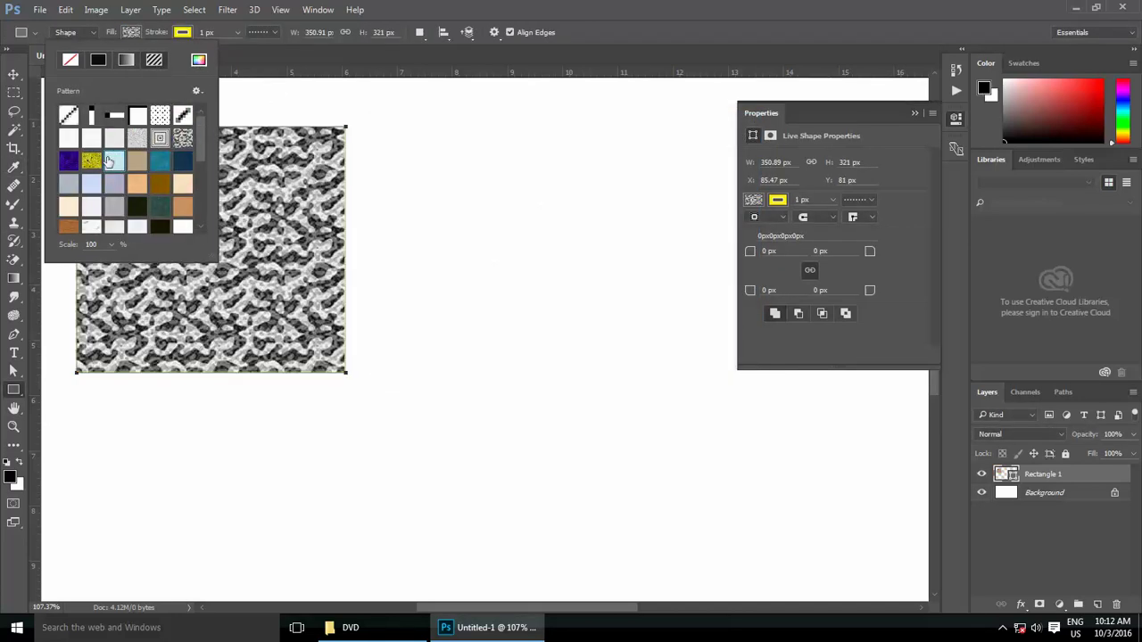
left_click(114, 160)
left_click(91, 160)
left_click(115, 183)
left_click(154, 224)
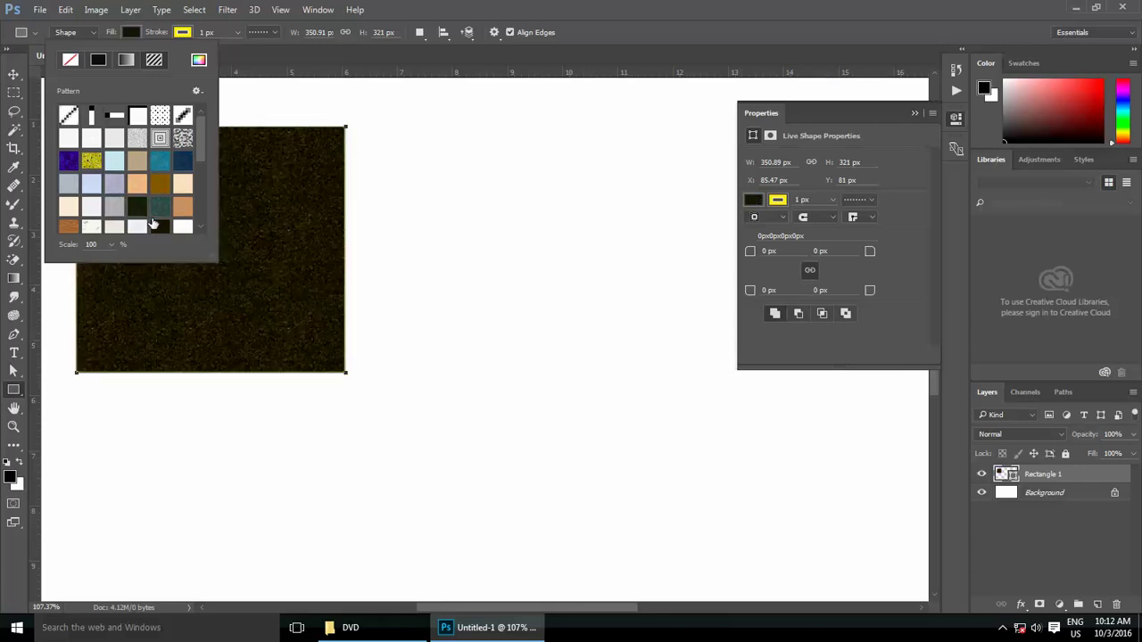
left_click(183, 138)
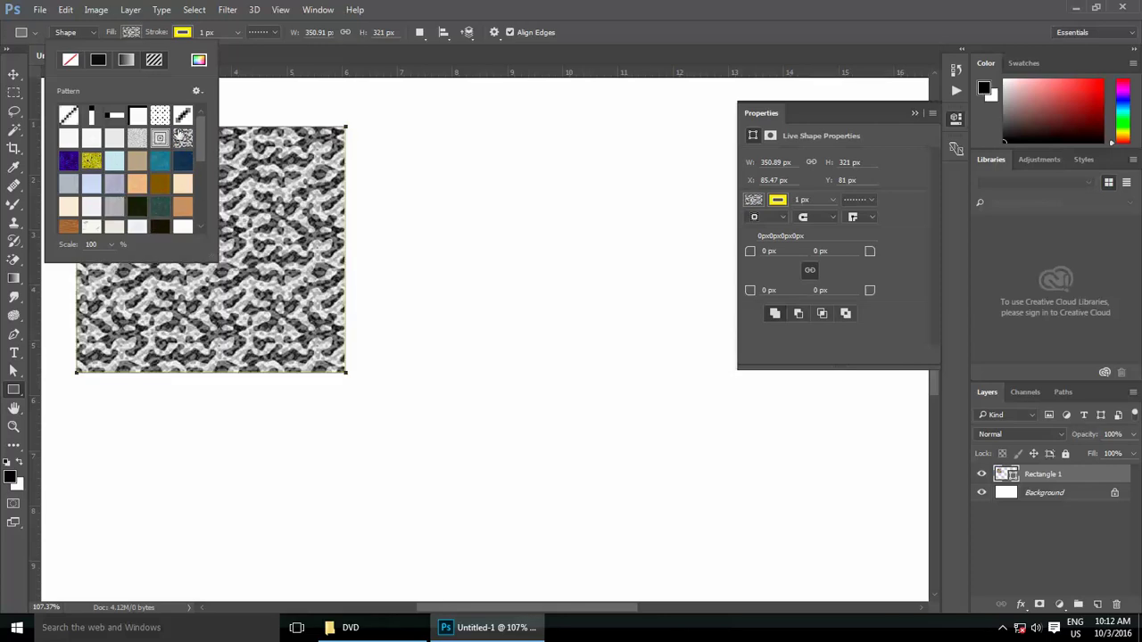
Step: Cycle through no fill, teal, violet-to-orange gradient and patterns, ending on grey camouflage
left_click(70, 59)
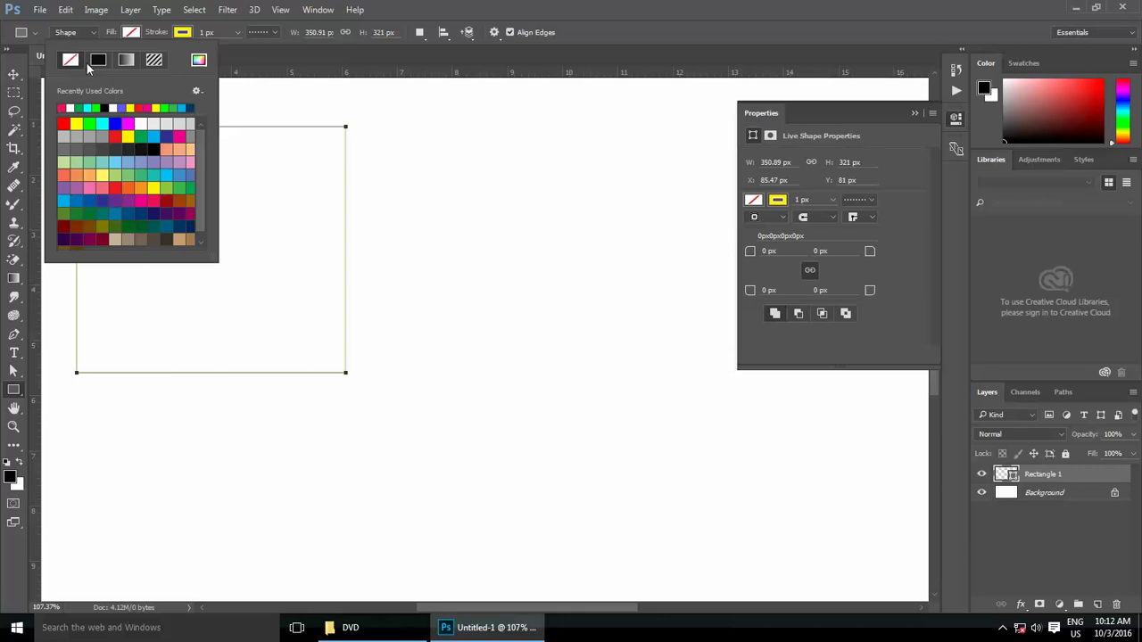
left_click(98, 61)
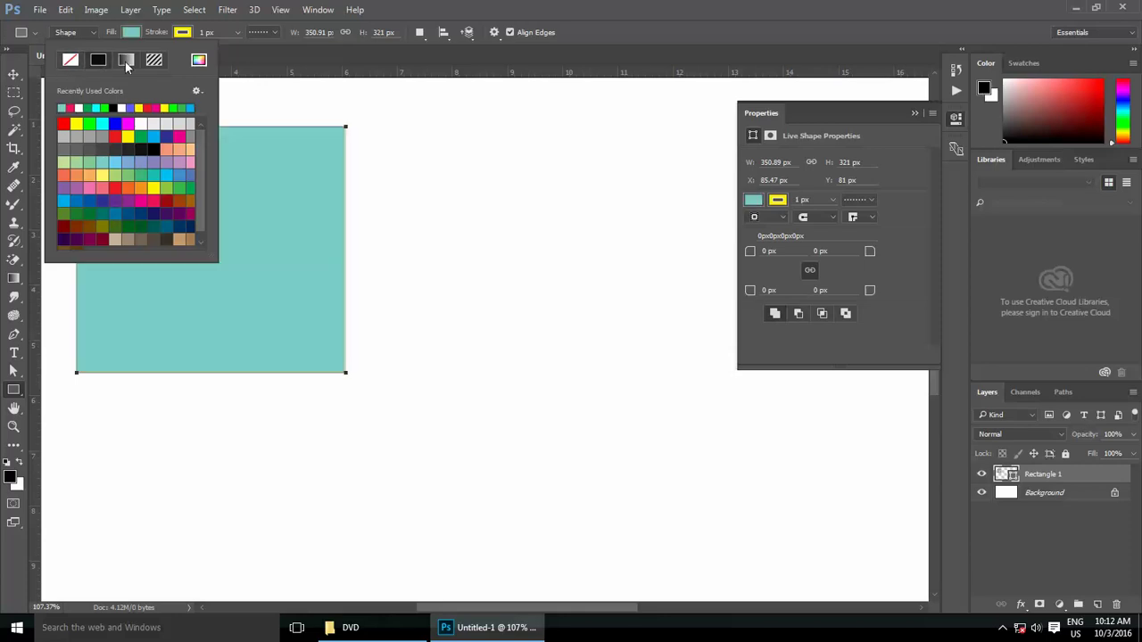
left_click(126, 60)
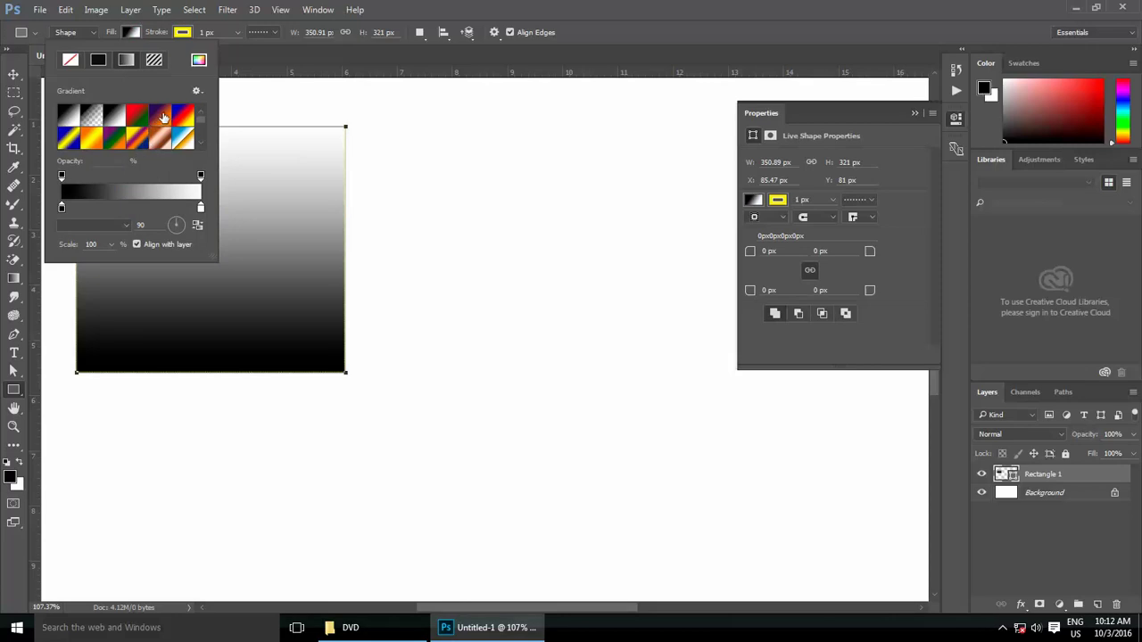
left_click(162, 121)
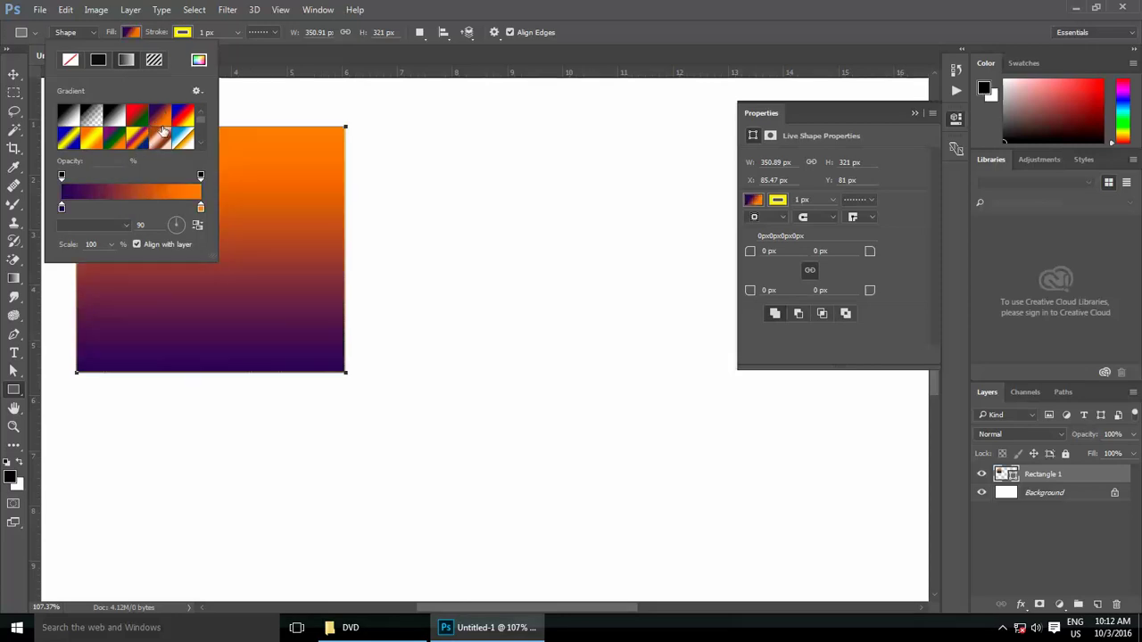
left_click(154, 60)
left_click(91, 162)
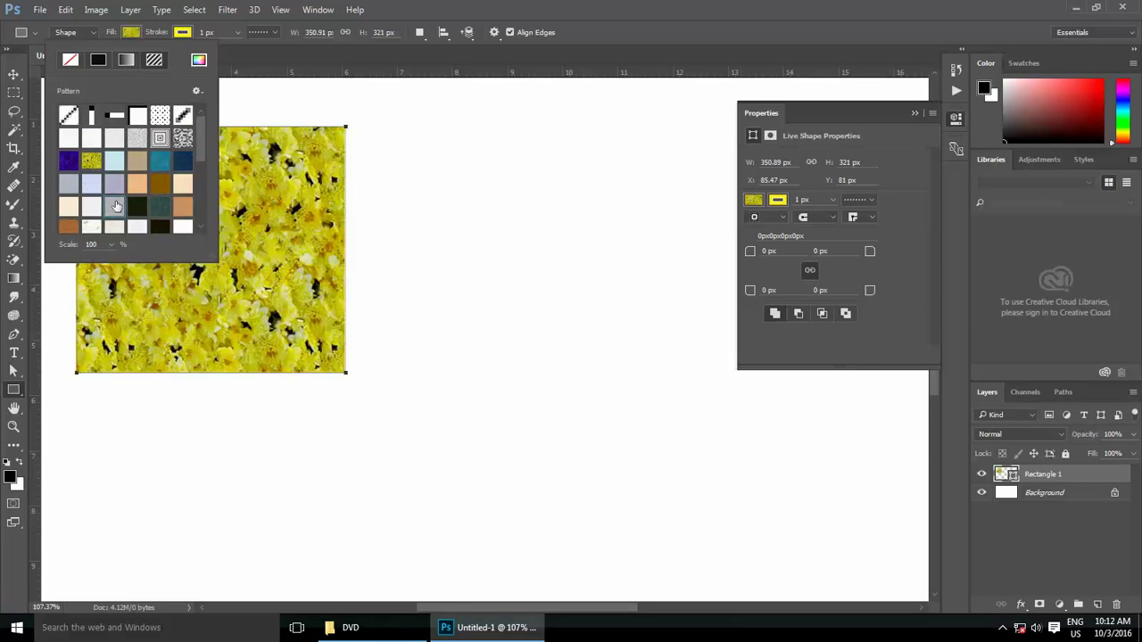
left_click(114, 205)
left_click(182, 140)
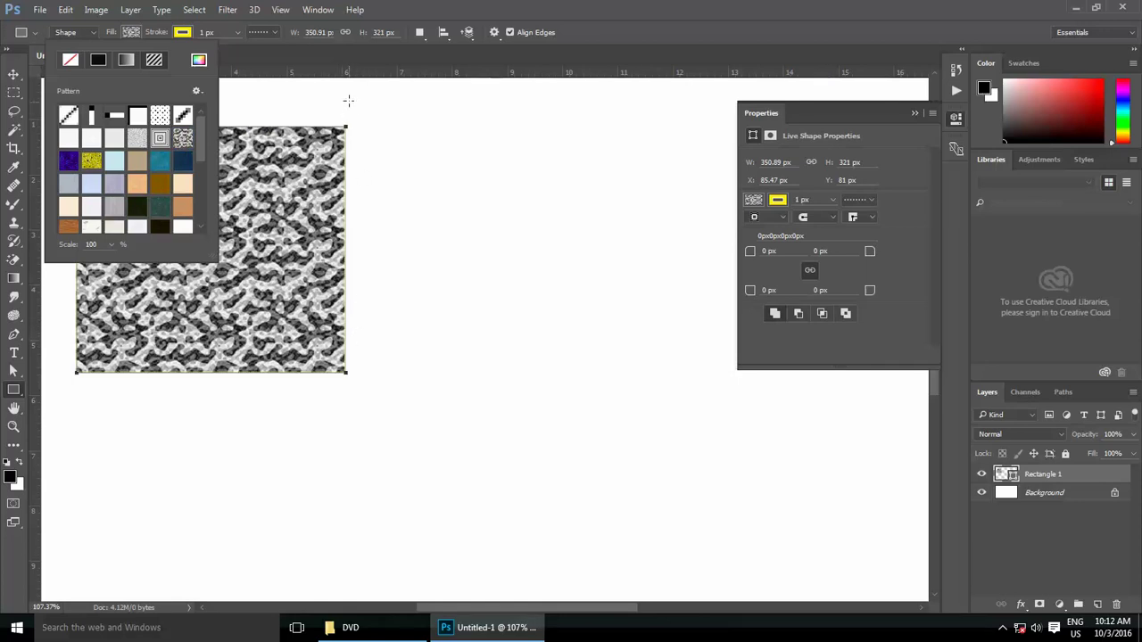
Step: Give Rectangle 1 a dashed light-blue stroke about 8.28 px wide
left_click(264, 33)
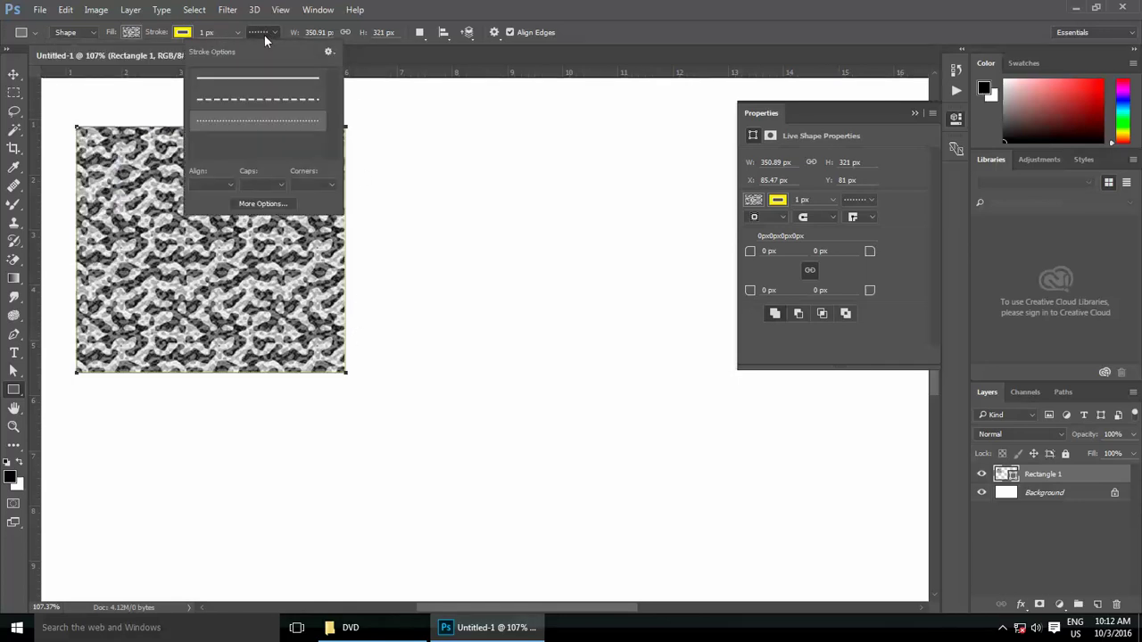
left_click(249, 79)
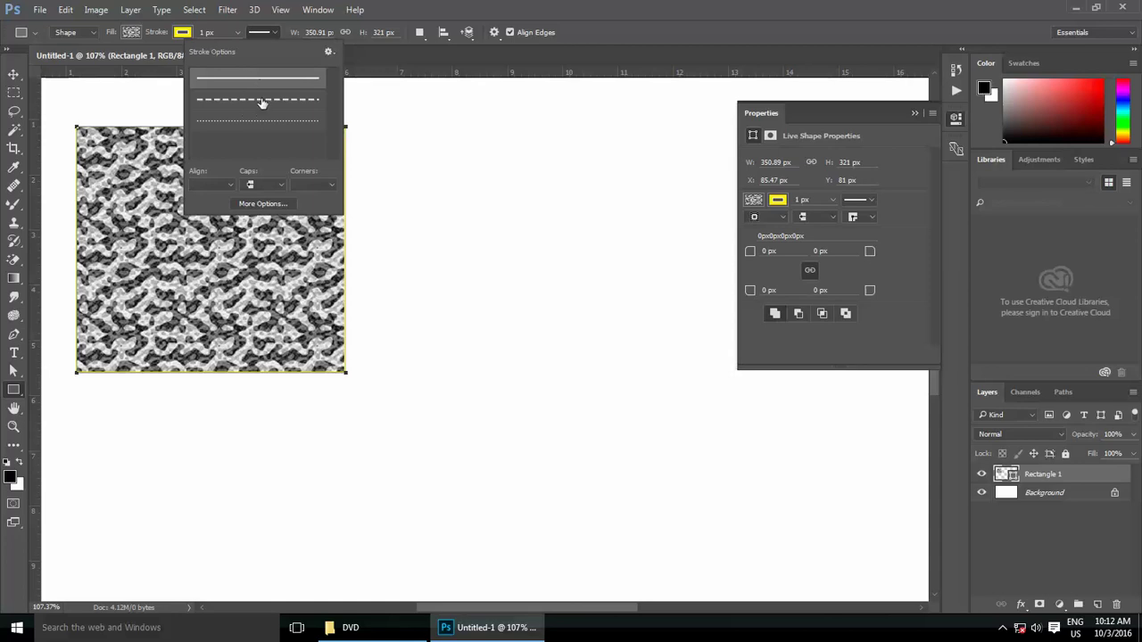
left_click(263, 99)
left_click(236, 33)
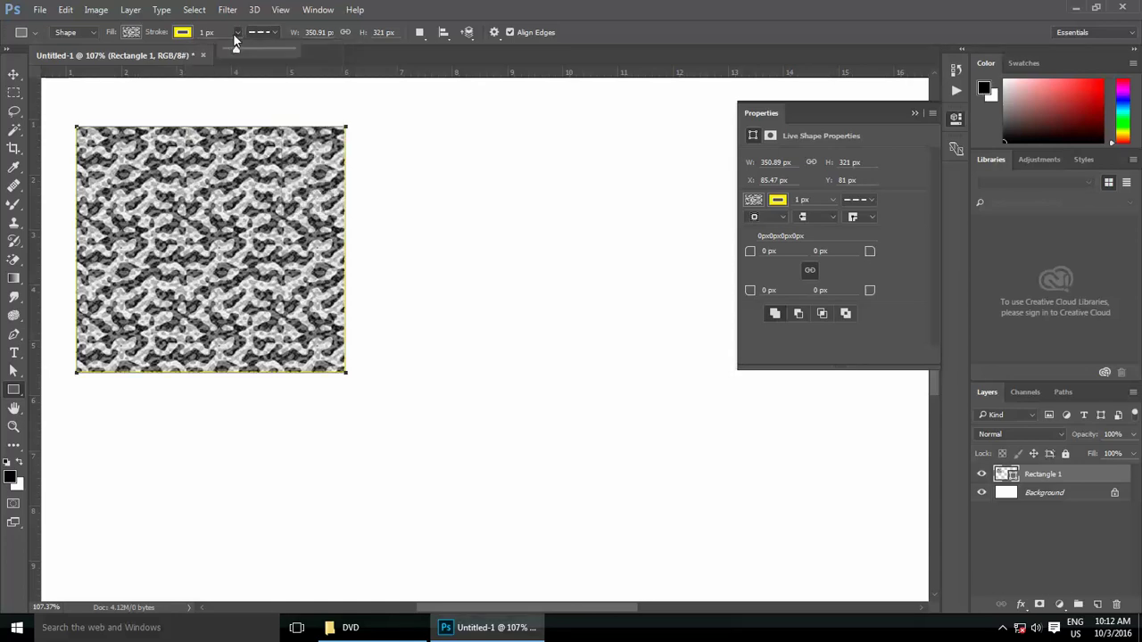
left_click_drag(232, 51, 245, 52)
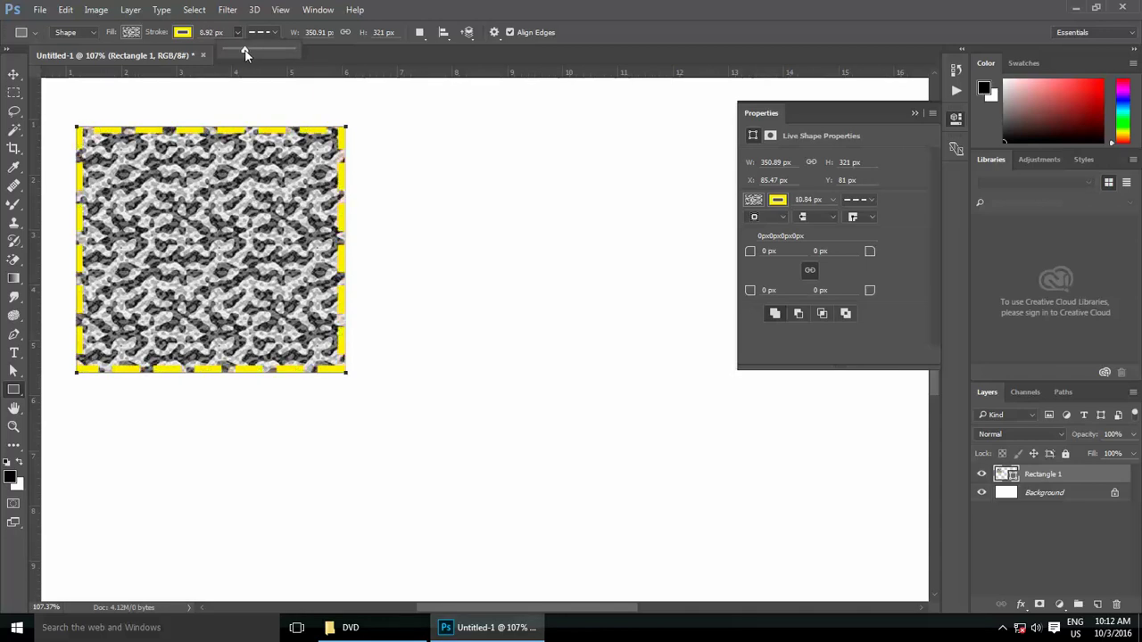
left_click(183, 33)
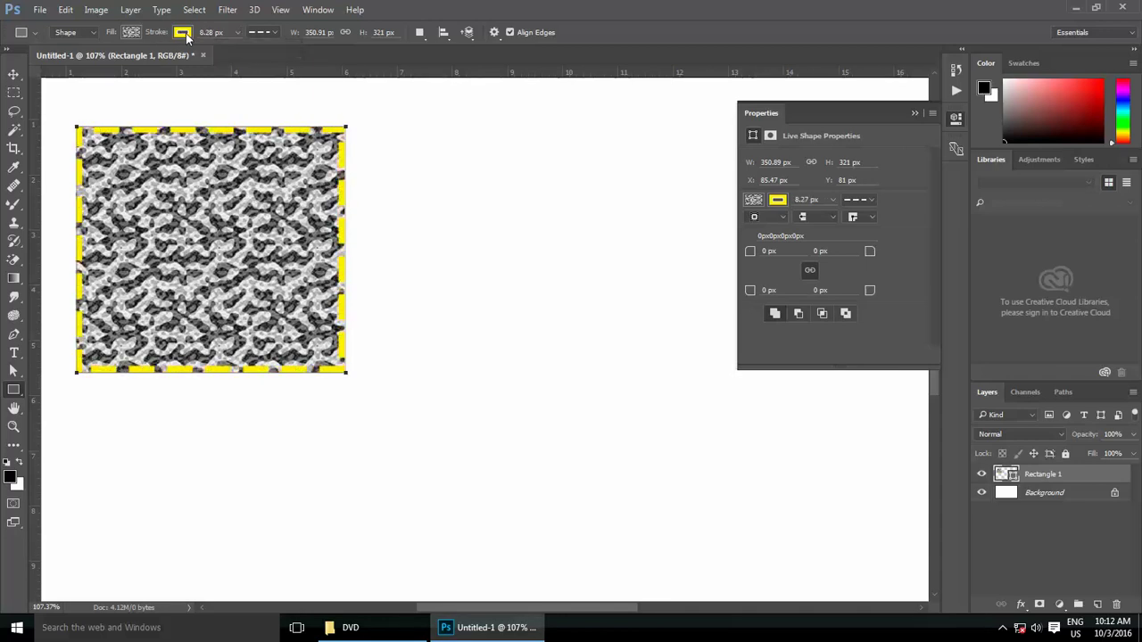
left_click(173, 108)
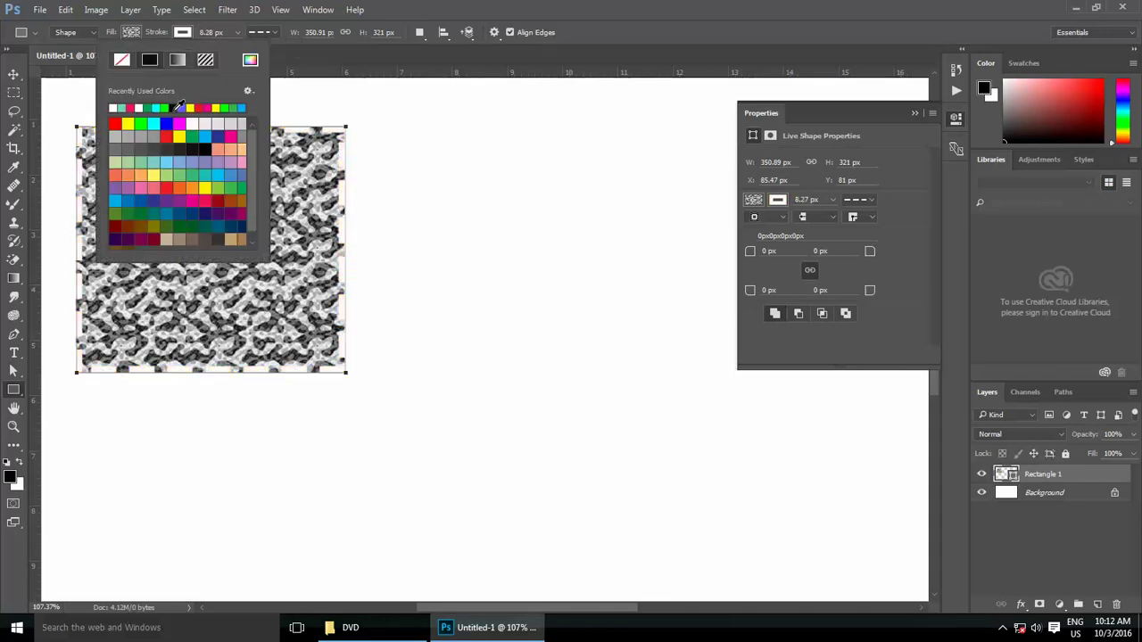
left_click(189, 107)
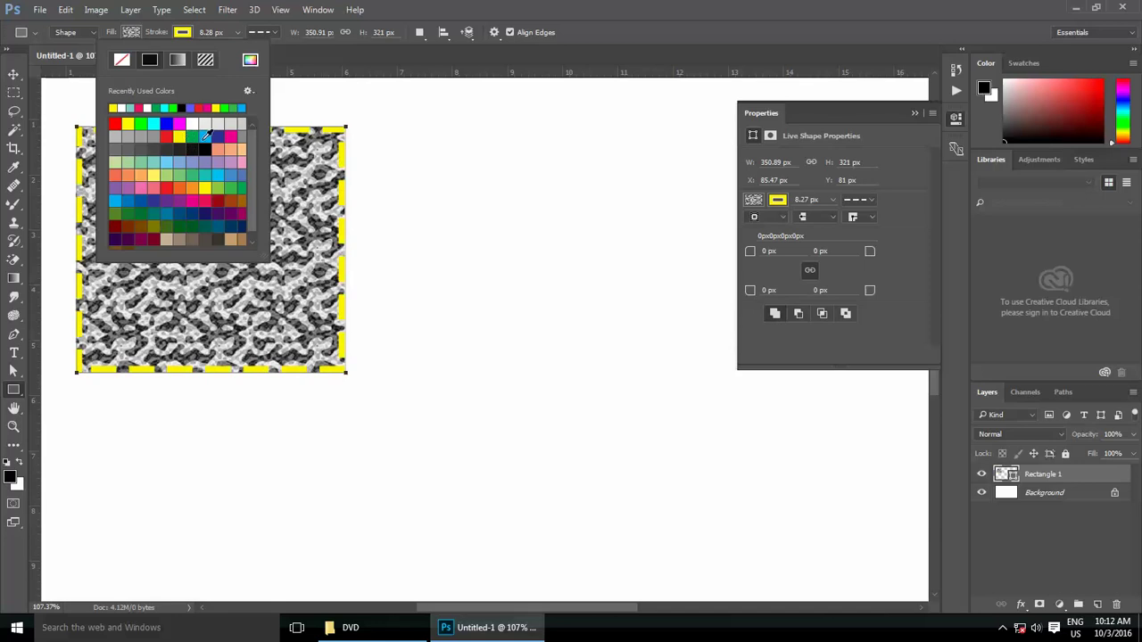
left_click(205, 135)
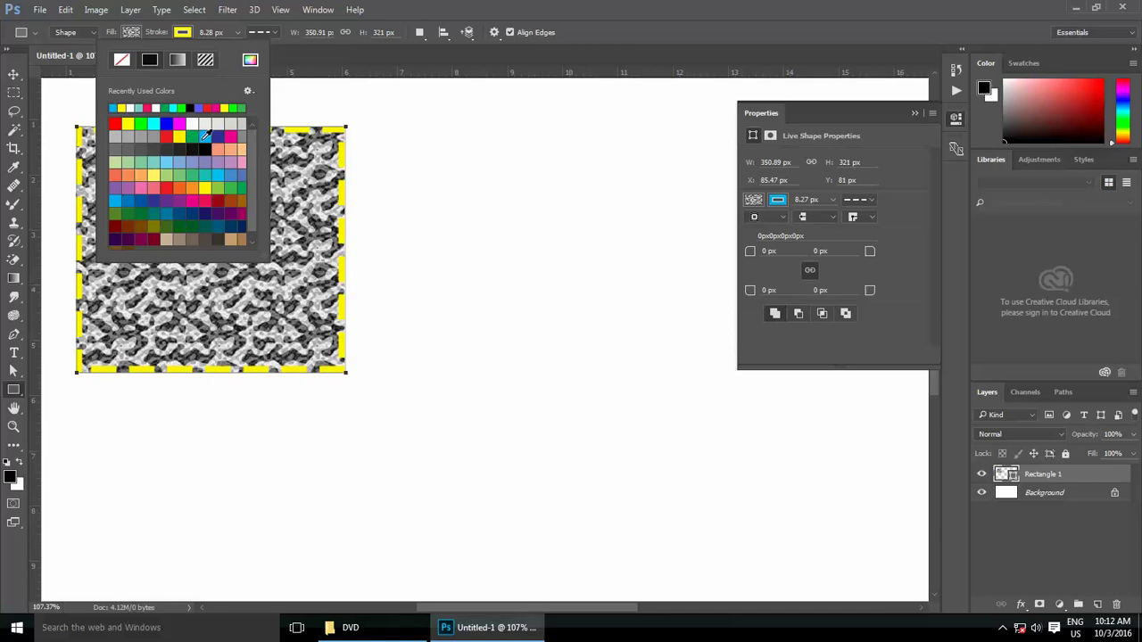
left_click(80, 34)
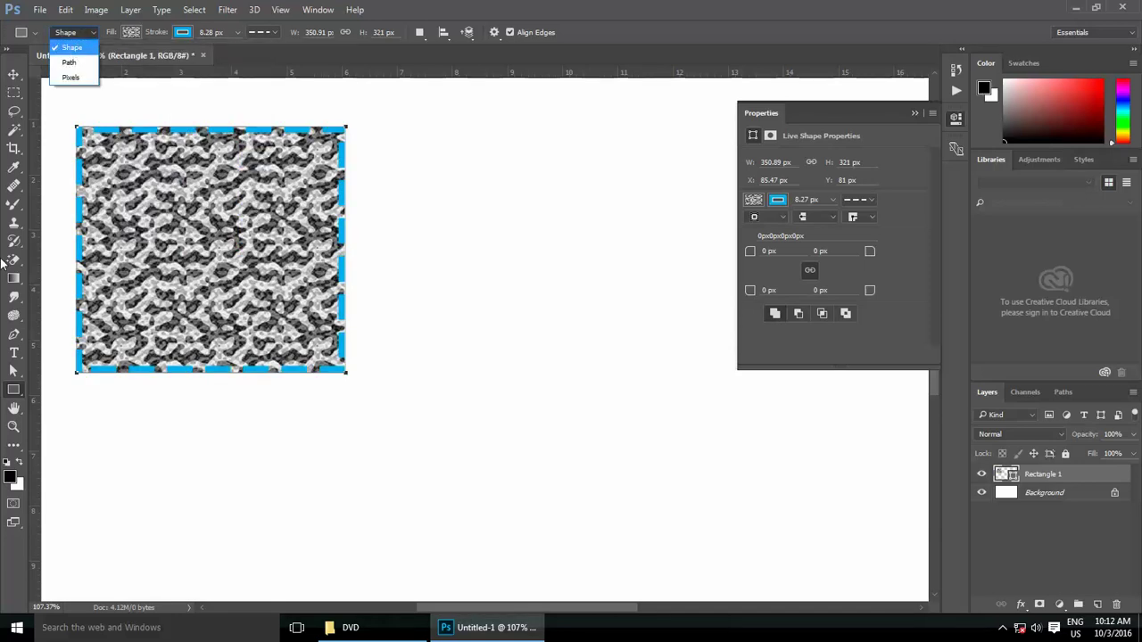
Step: Switch the rectangle tool to Path mode, draw two trial rectangle paths, then hide them
left_click(68, 63)
left_click_drag(375, 168, 583, 346)
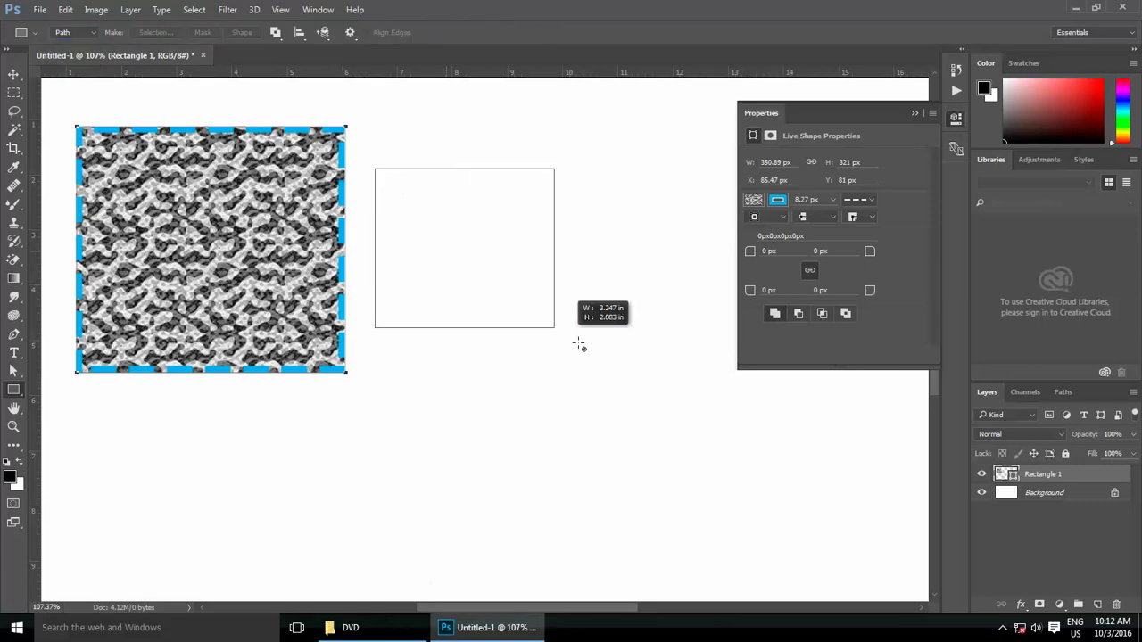
scroll(500, 318, "down", 2)
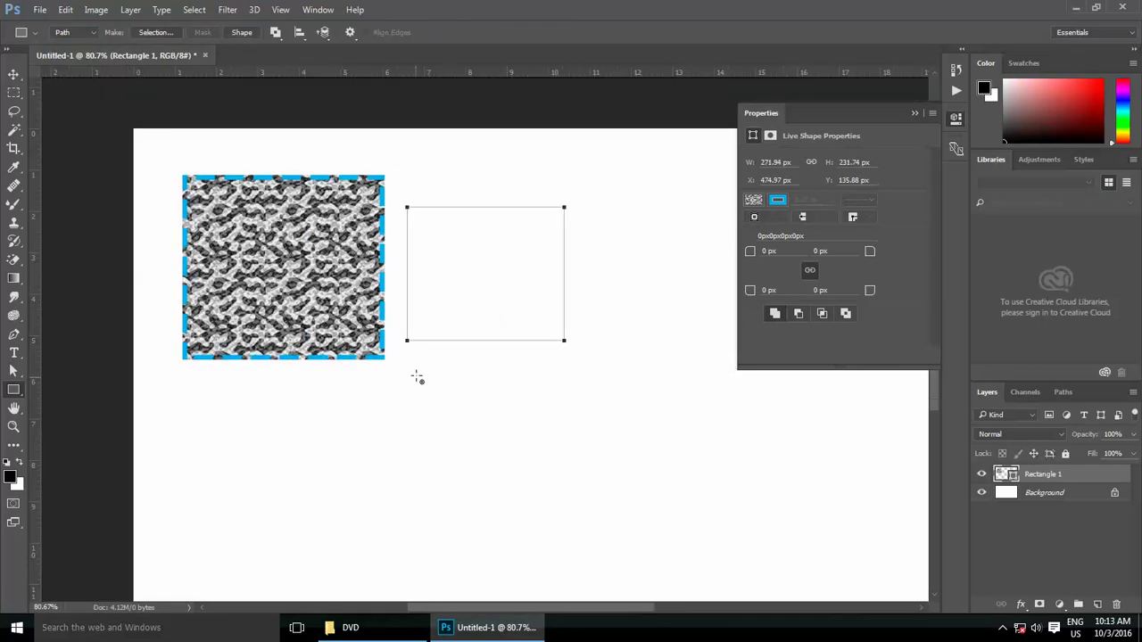
left_click_drag(430, 364, 643, 476)
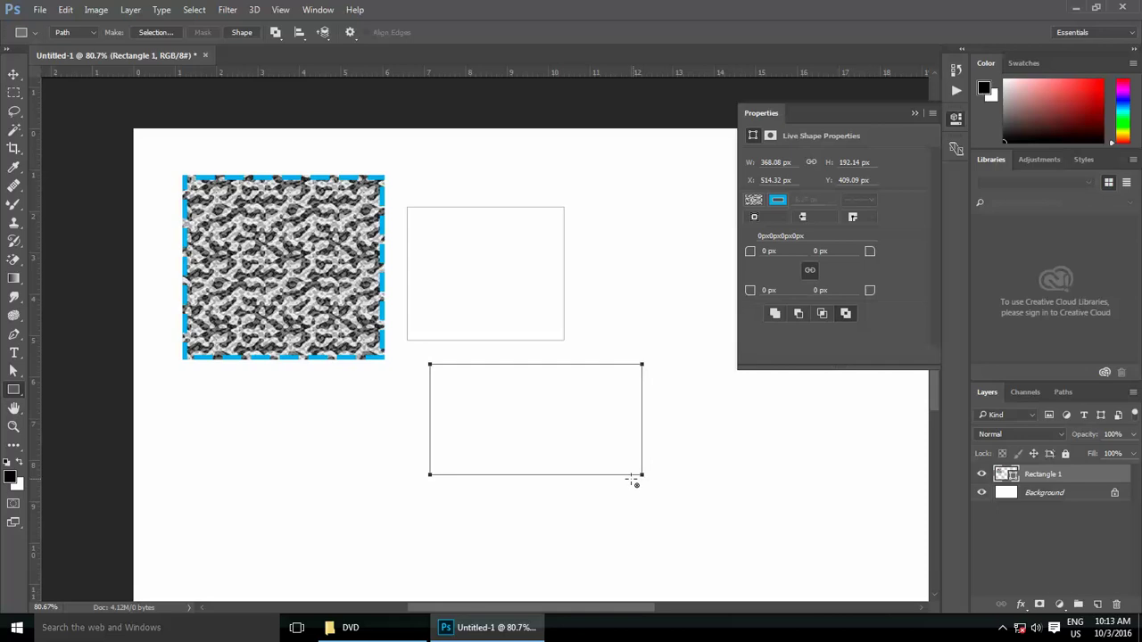
right_click(516, 401)
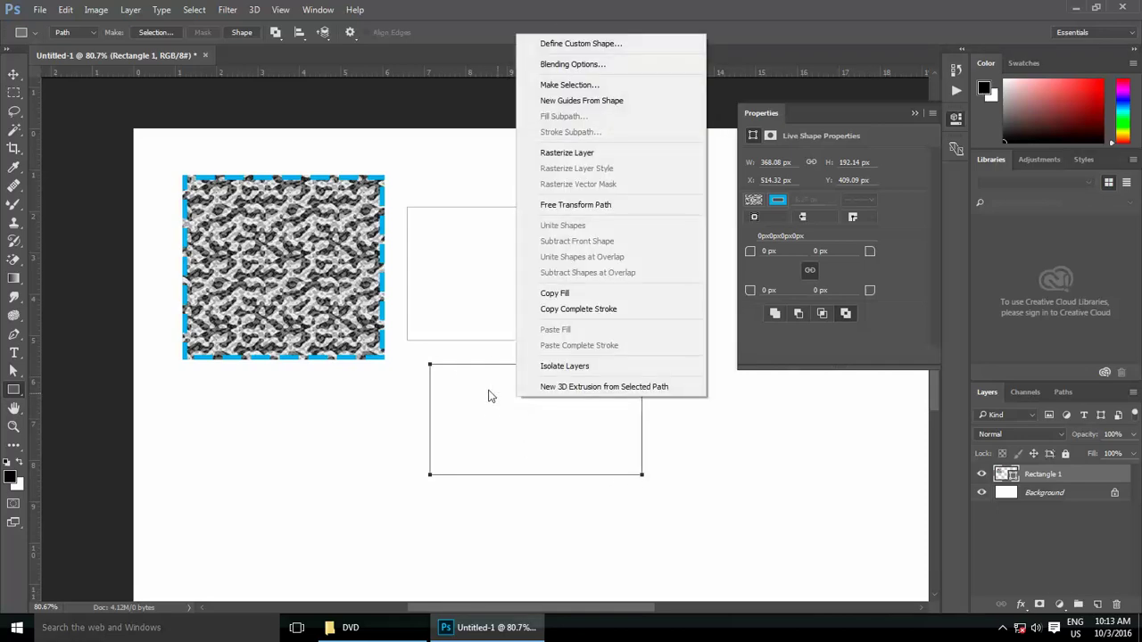
left_click(437, 259)
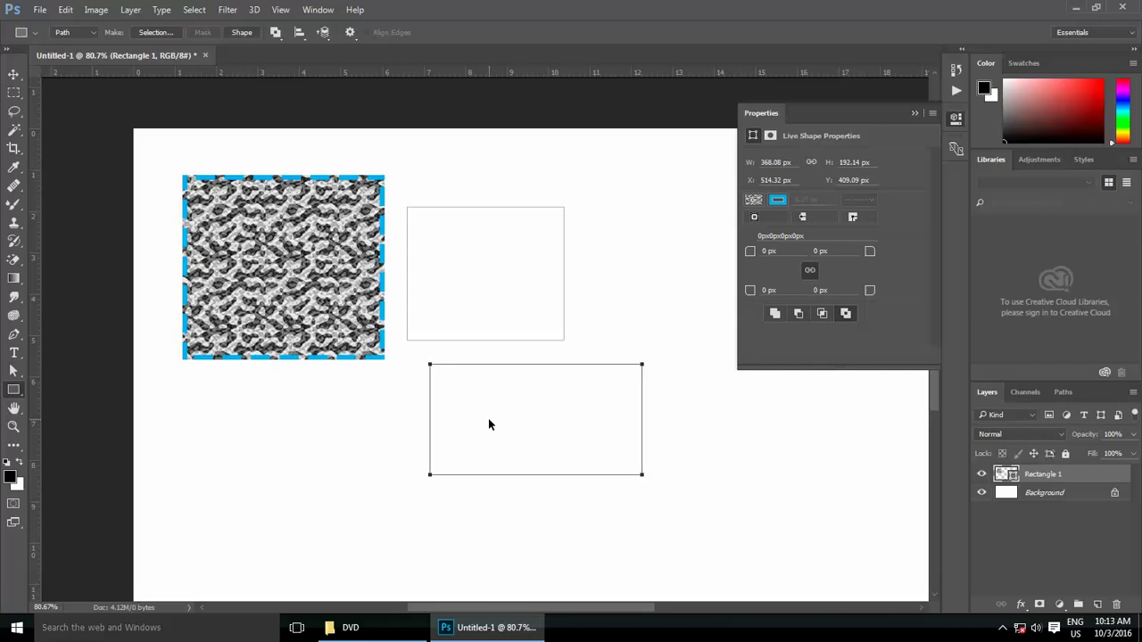
key("Return")
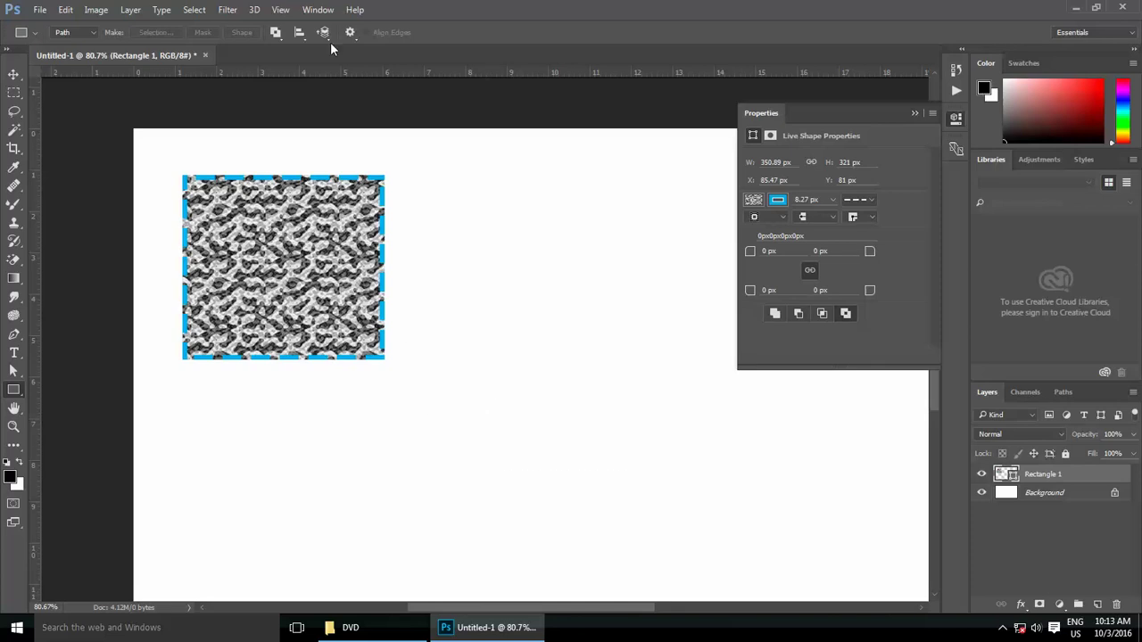
left_click(72, 33)
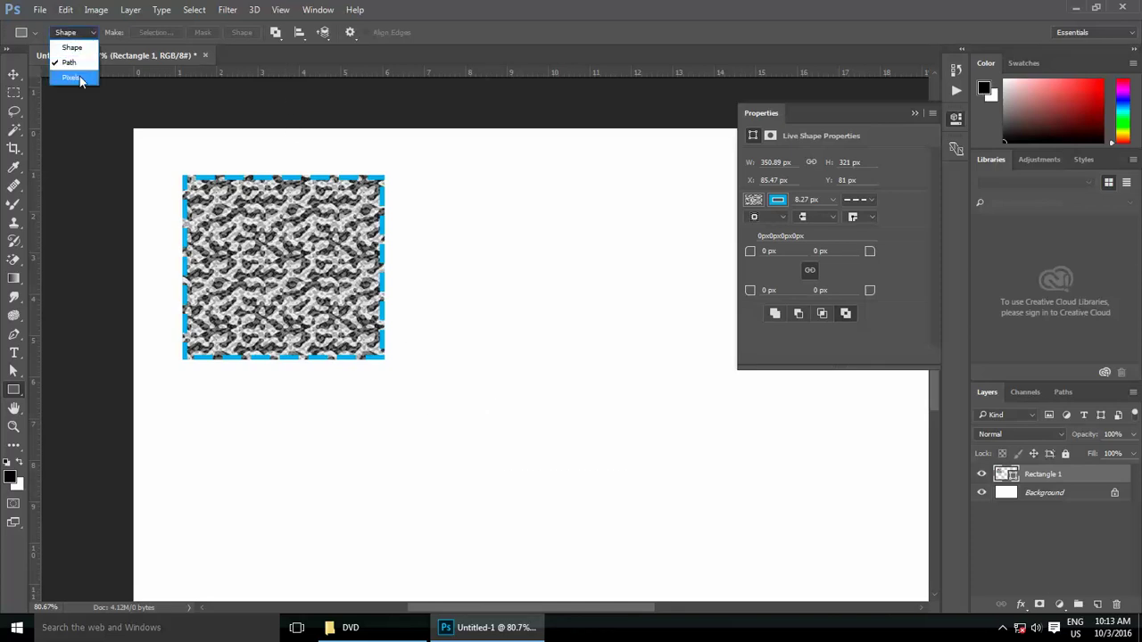
Step: Switch to Pixels mode, delete Rectangle 1, and paint a black rectangle
left_click(71, 78)
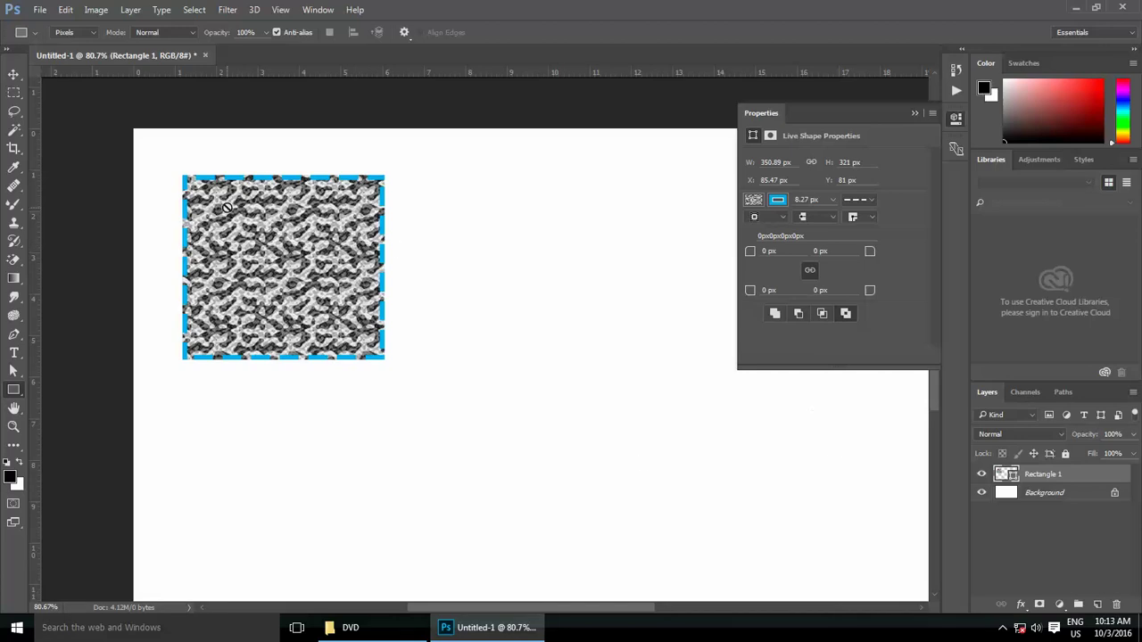
key("Delete")
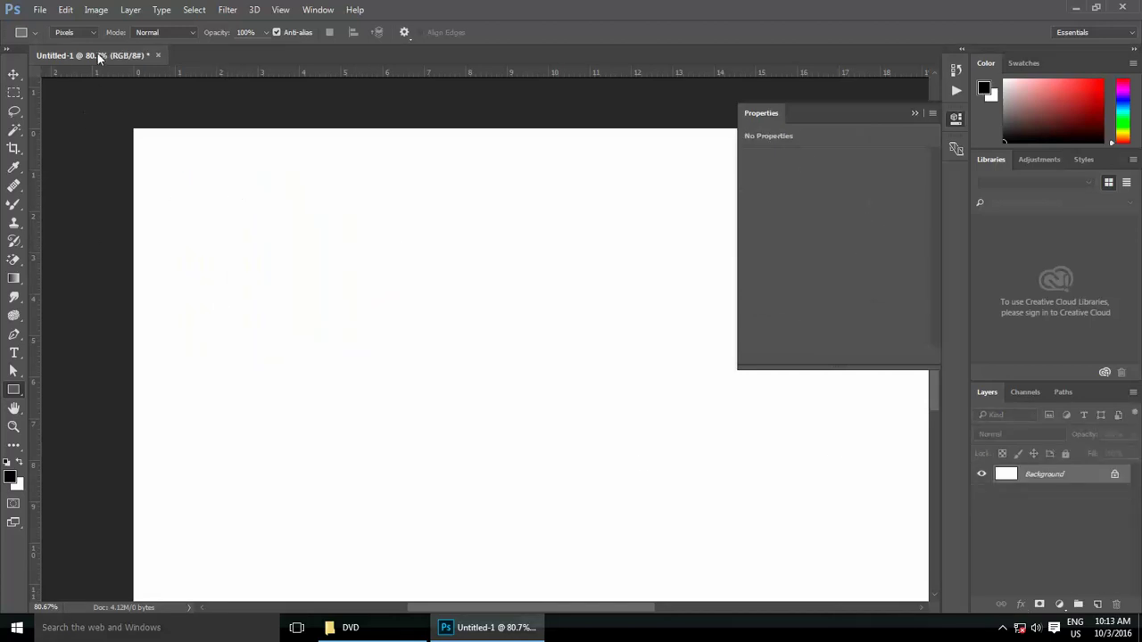
left_click_drag(182, 164, 348, 300)
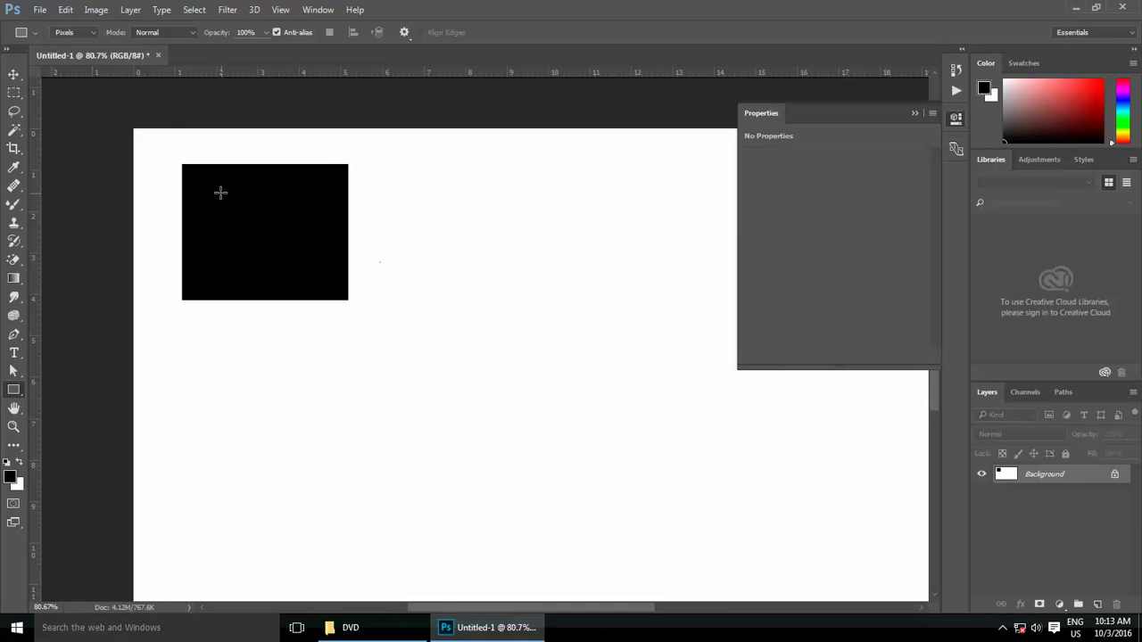
Step: Set the foreground colour to red, paint five red rectangles, then clear them all
left_click(10, 477)
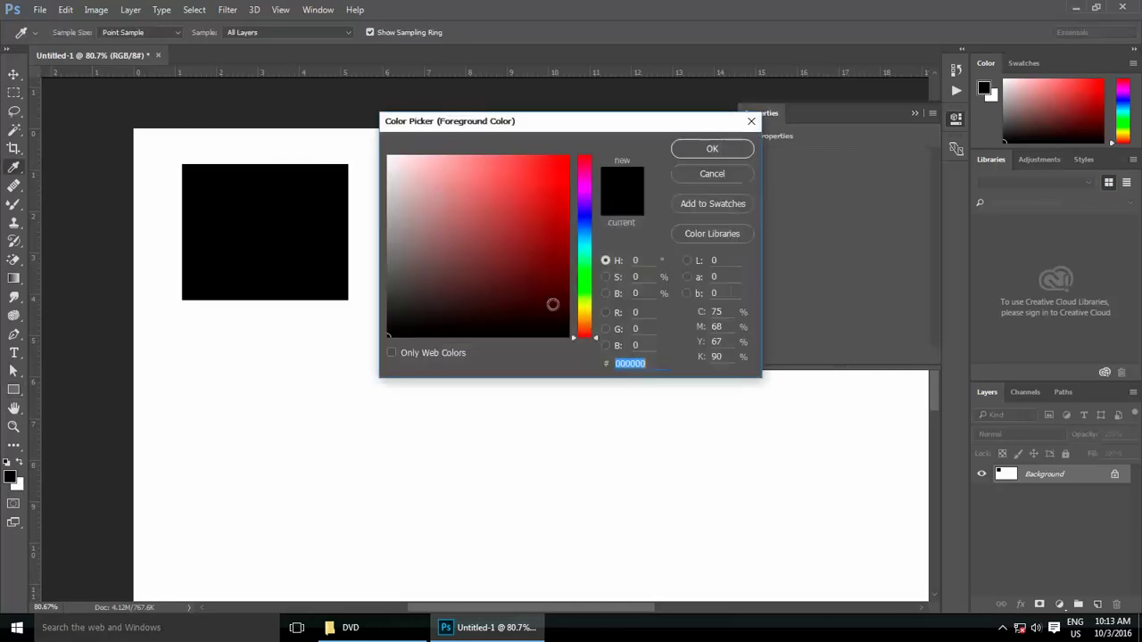
left_click(551, 166)
left_click(697, 152)
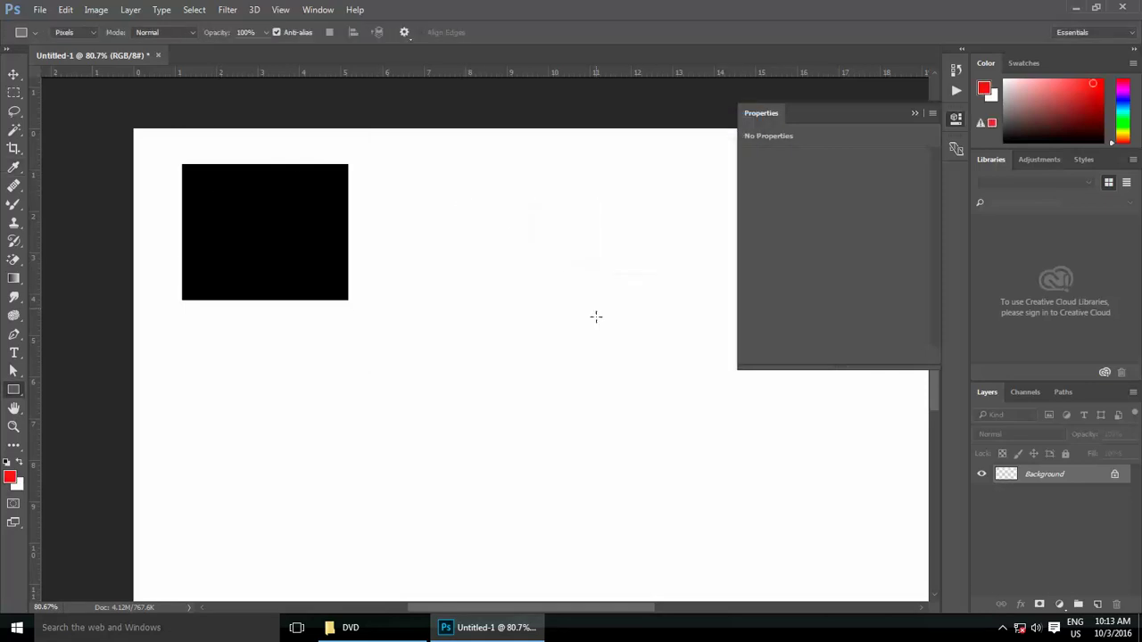
left_click_drag(463, 202, 596, 305)
left_click_drag(430, 328, 610, 486)
left_click_drag(637, 249, 770, 381)
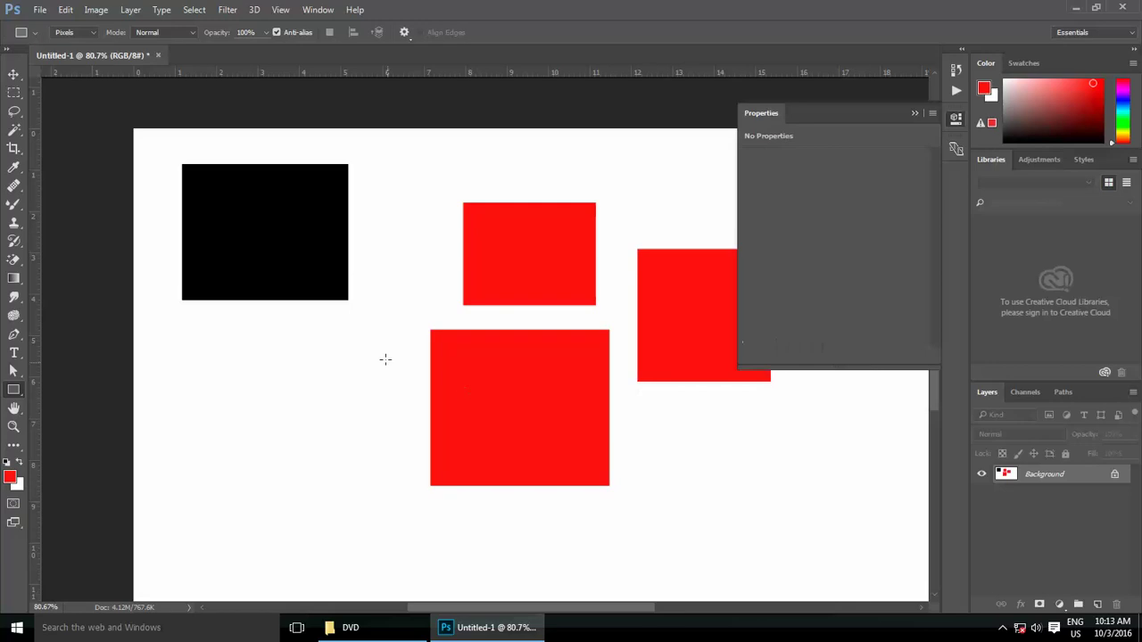
left_click_drag(354, 277, 579, 441)
left_click_drag(256, 382, 463, 502)
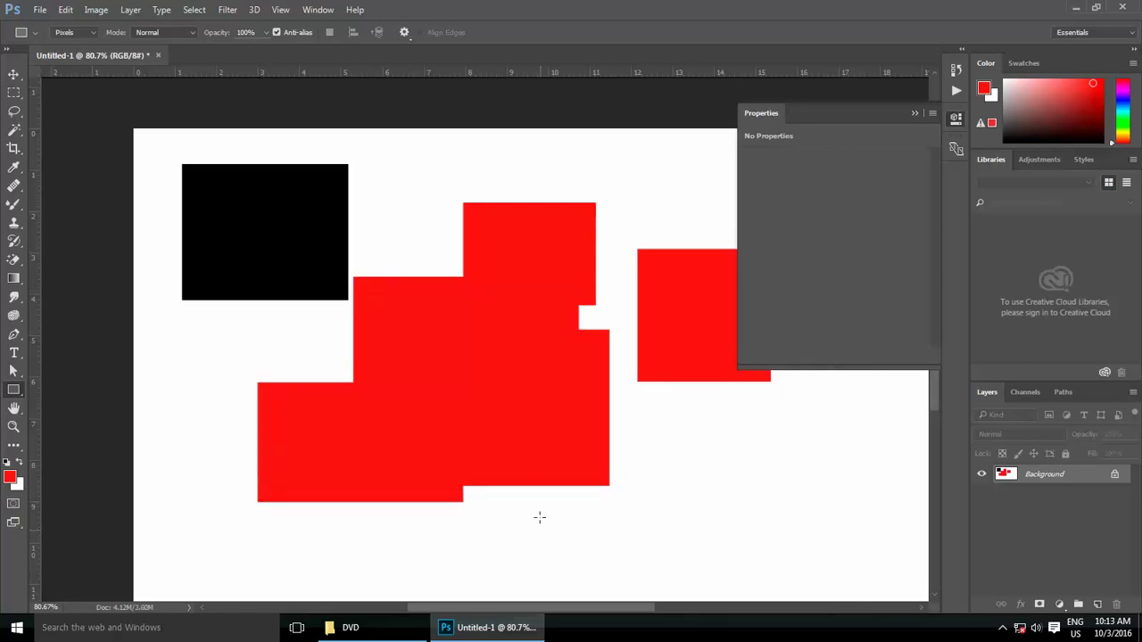
scroll(313, 217, "down", 2)
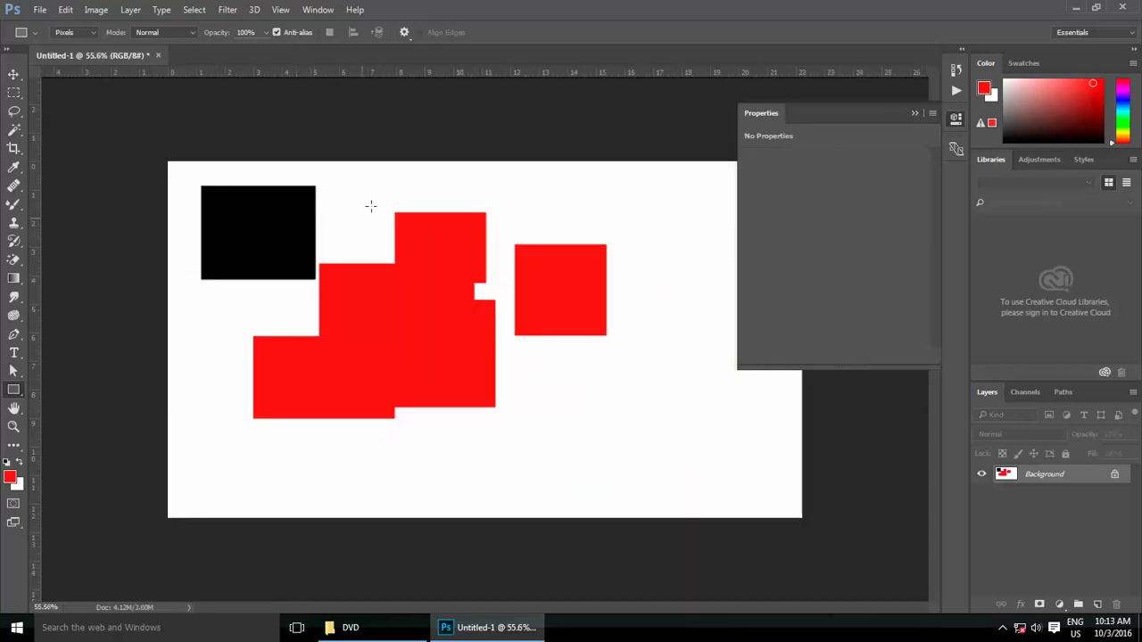
key("BackSpace")
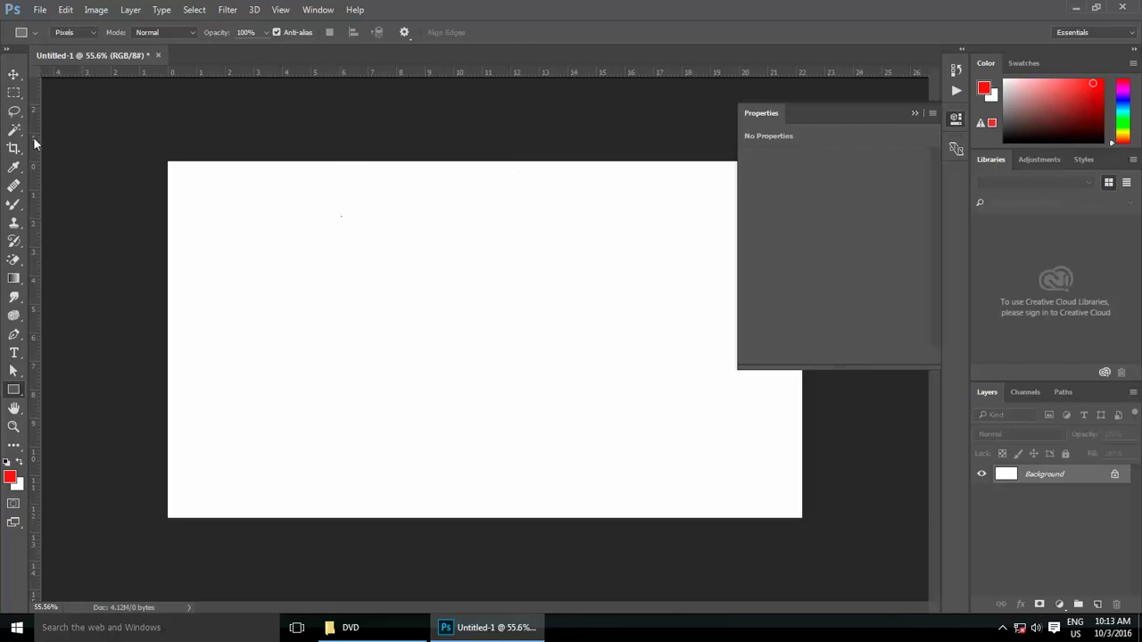
left_click(76, 32)
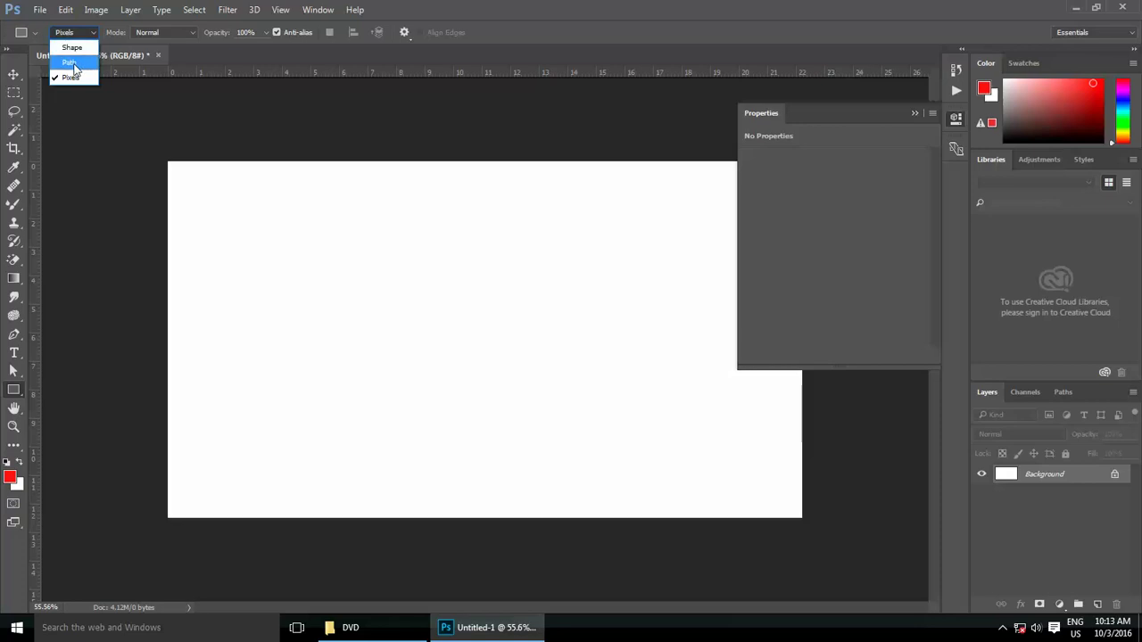
left_click(71, 63)
left_click_drag(191, 177, 376, 326)
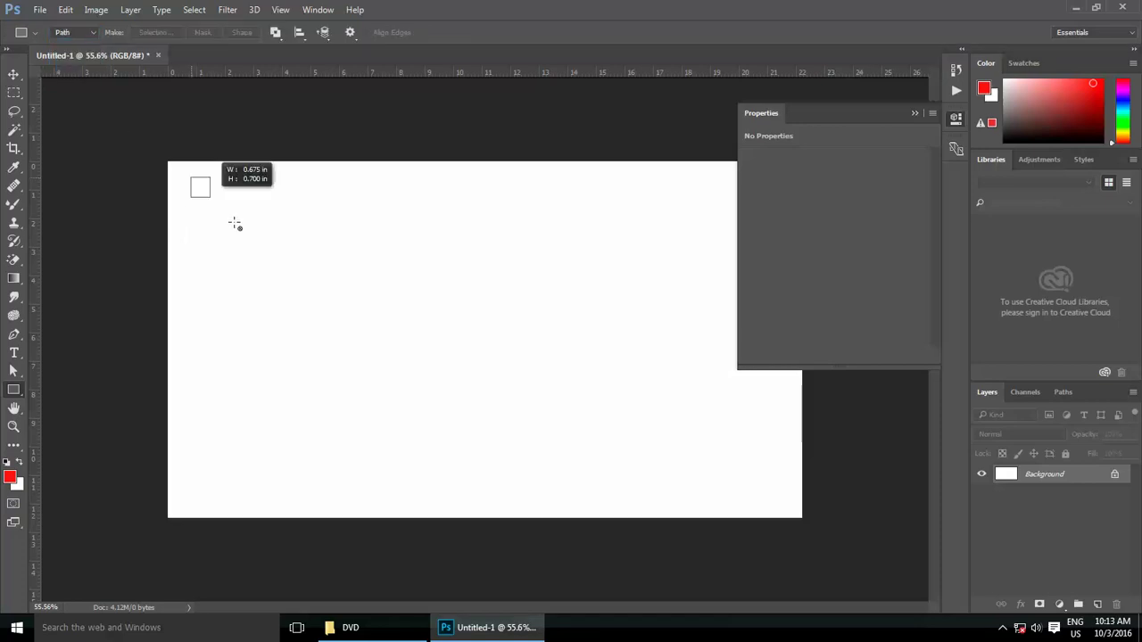
left_click_drag(479, 200, 637, 343)
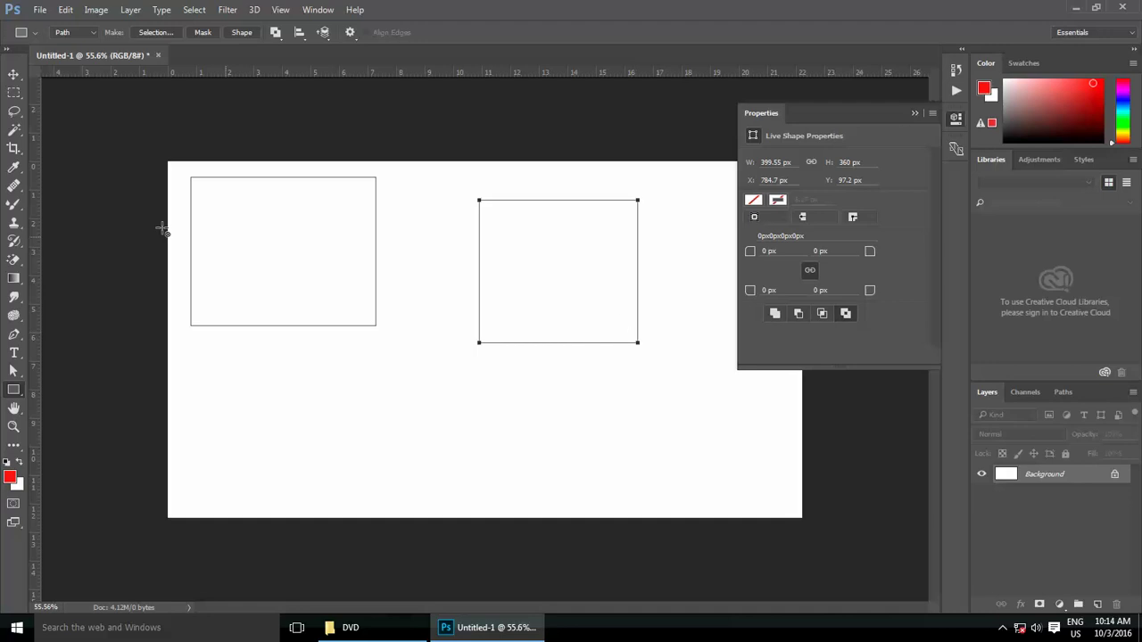
left_click(56, 32)
left_click(62, 74)
left_click_drag(275, 239, 456, 392)
left_click_drag(347, 283, 571, 403)
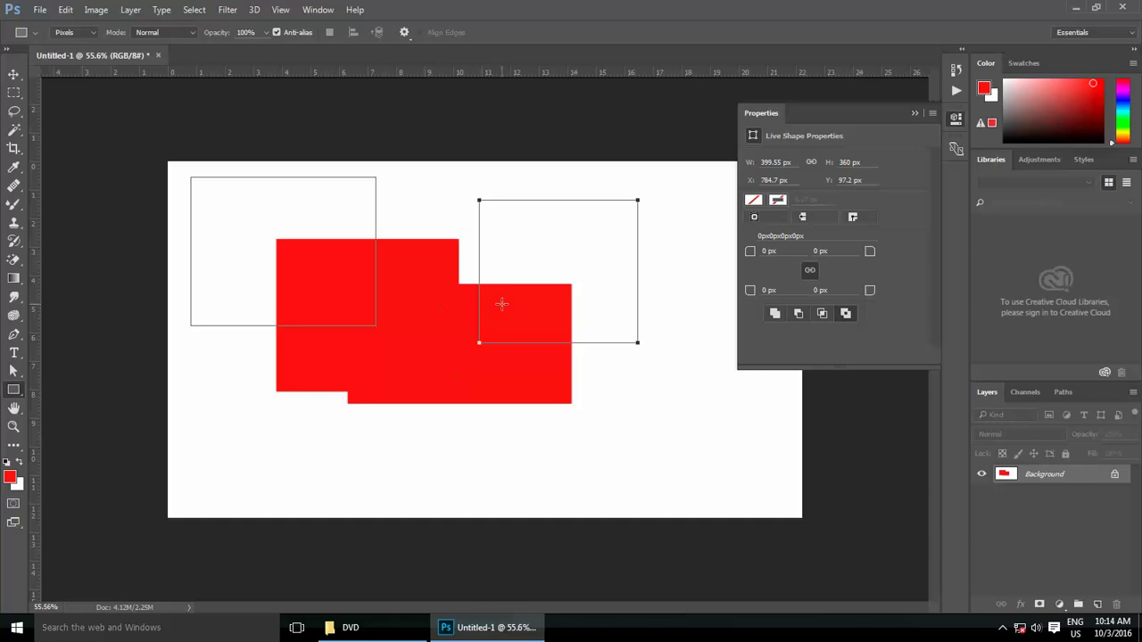
key("ctrl+z")
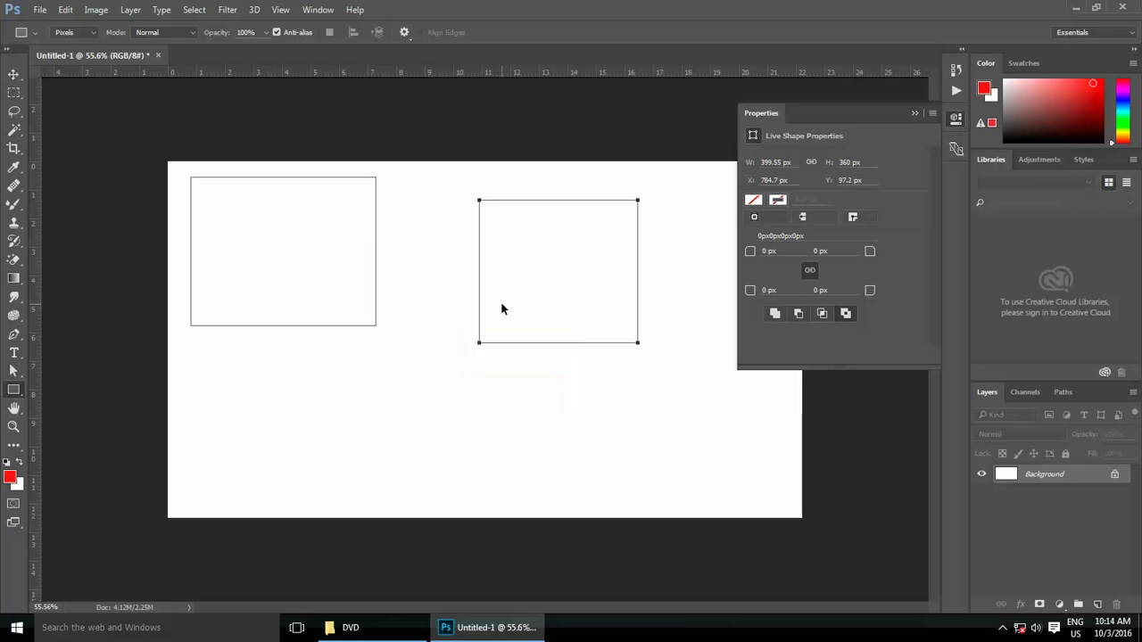
key("Delete")
key("Return")
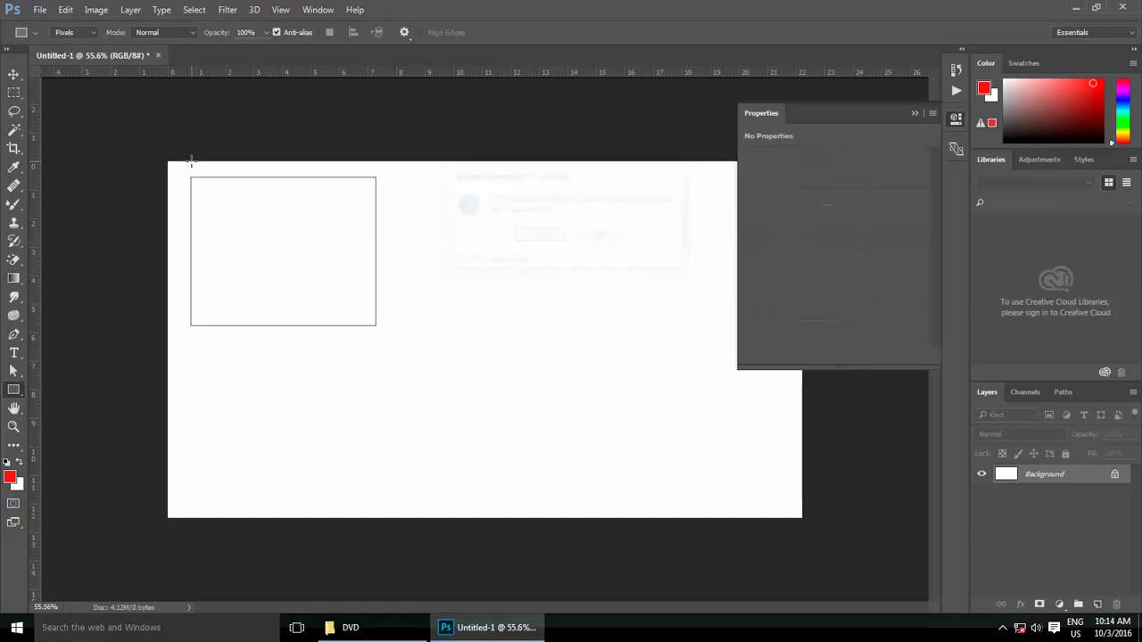
key("Delete")
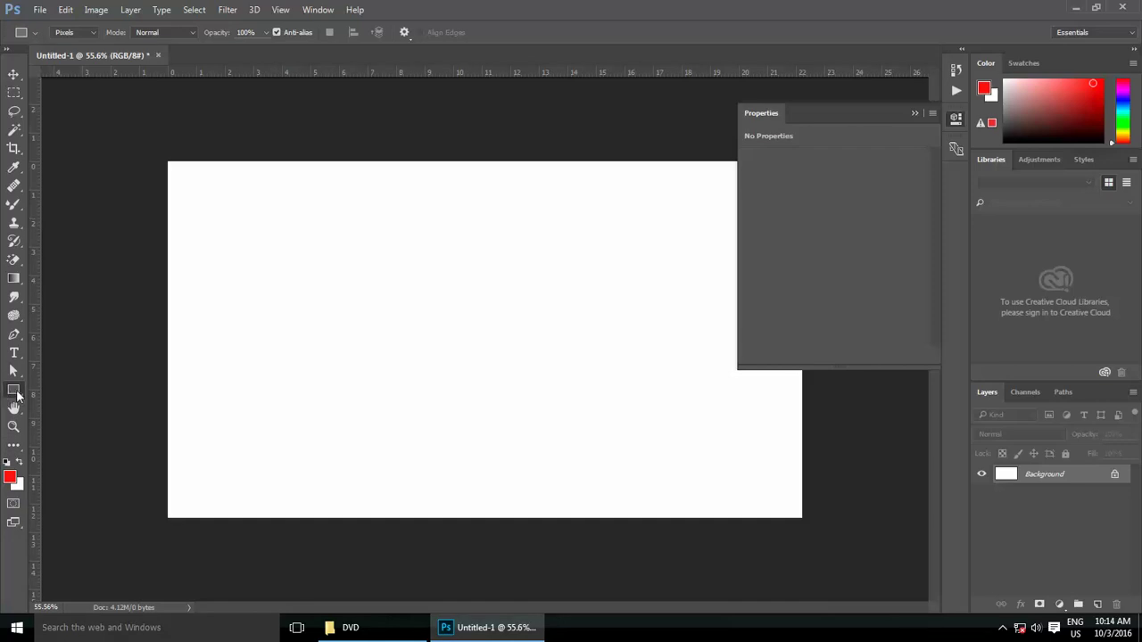
Step: Paint a red rounded rectangle near the canvas upper left
right_click(13, 390)
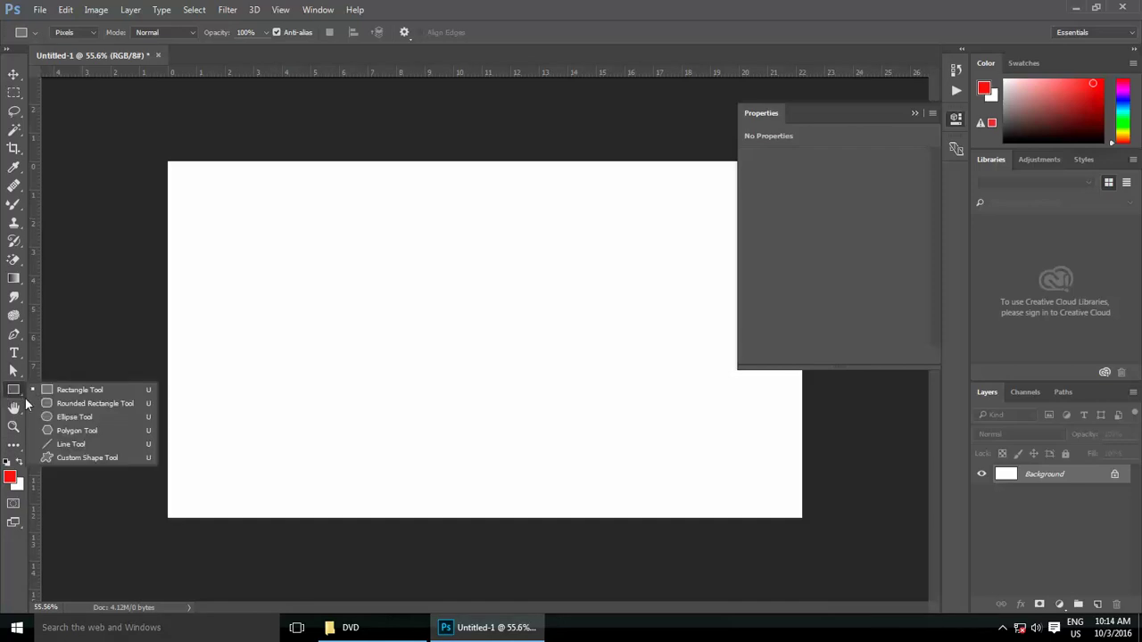
left_click(71, 403)
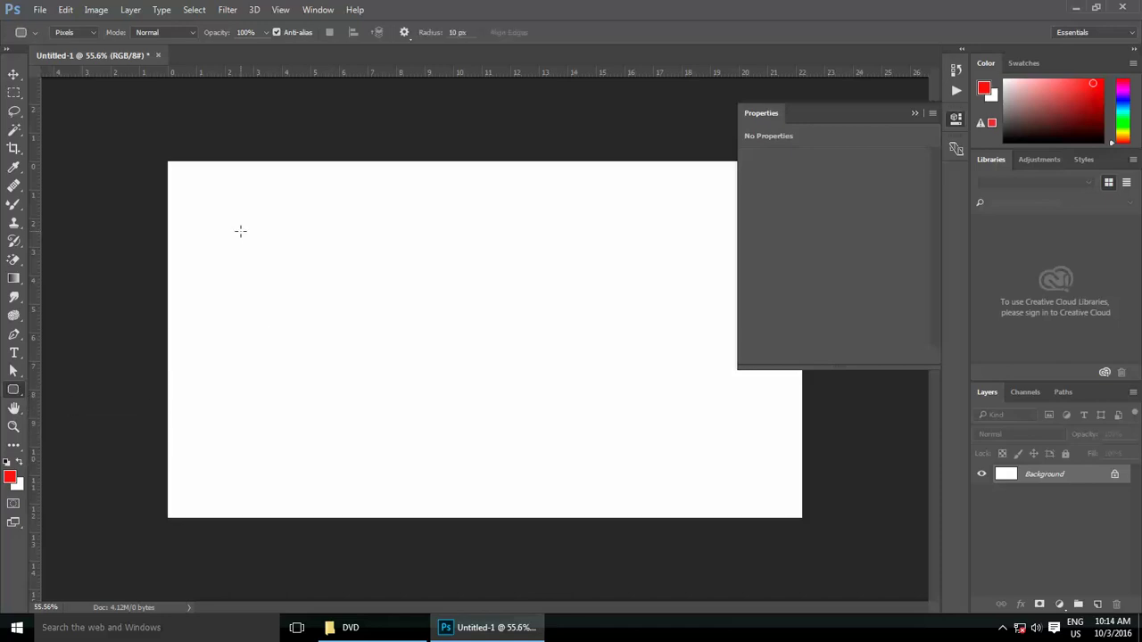
left_click_drag(235, 223, 385, 344)
Step: Draw a square path beside it in Path mode, then delete it and confirm
left_click(72, 35)
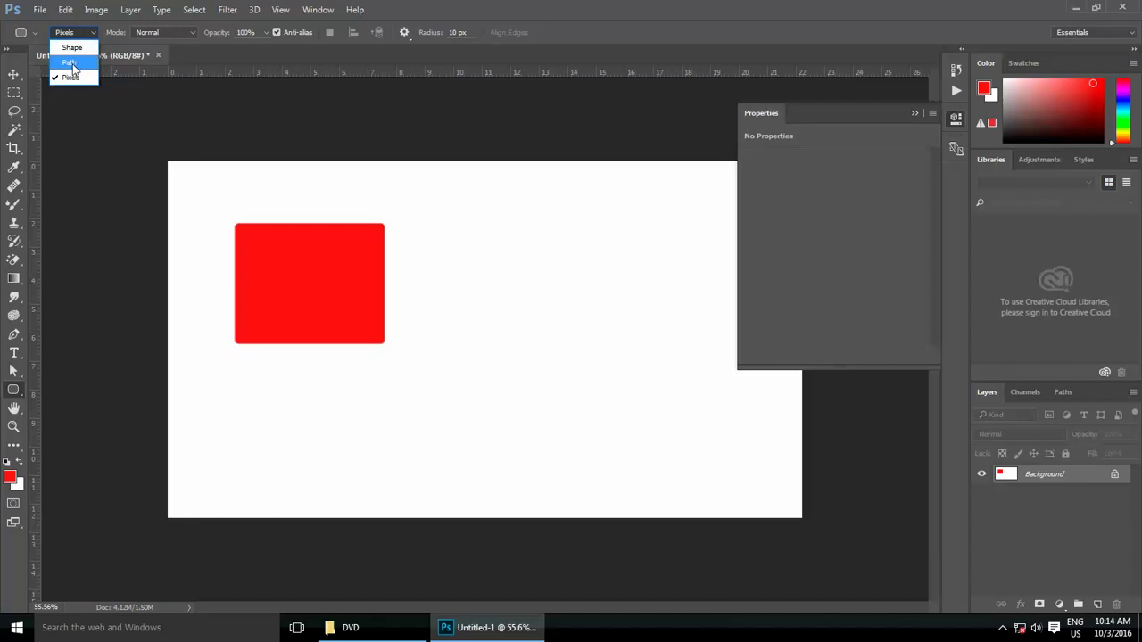
left_click(72, 63)
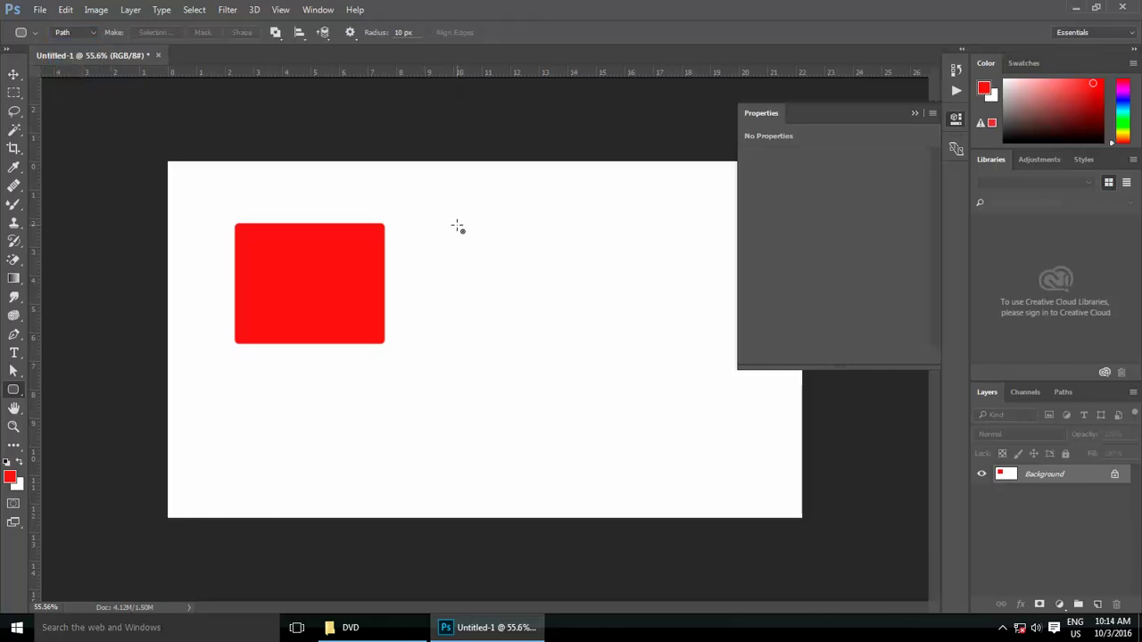
left_click_drag(467, 232, 598, 369)
key("ctrl+plus")
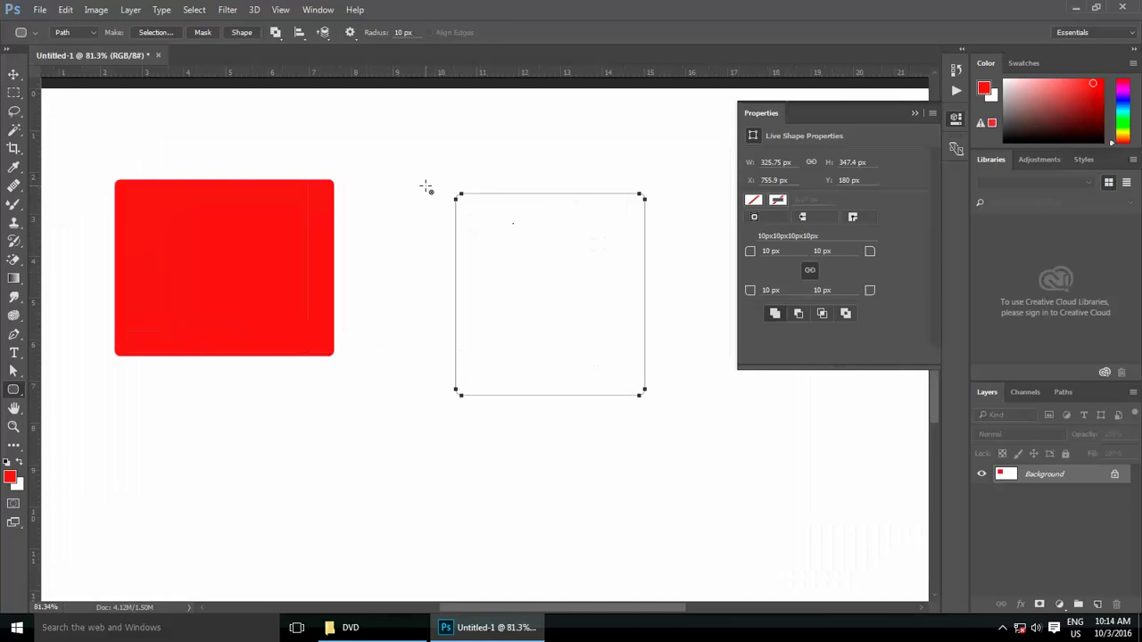
scroll(425, 187, "up", 1)
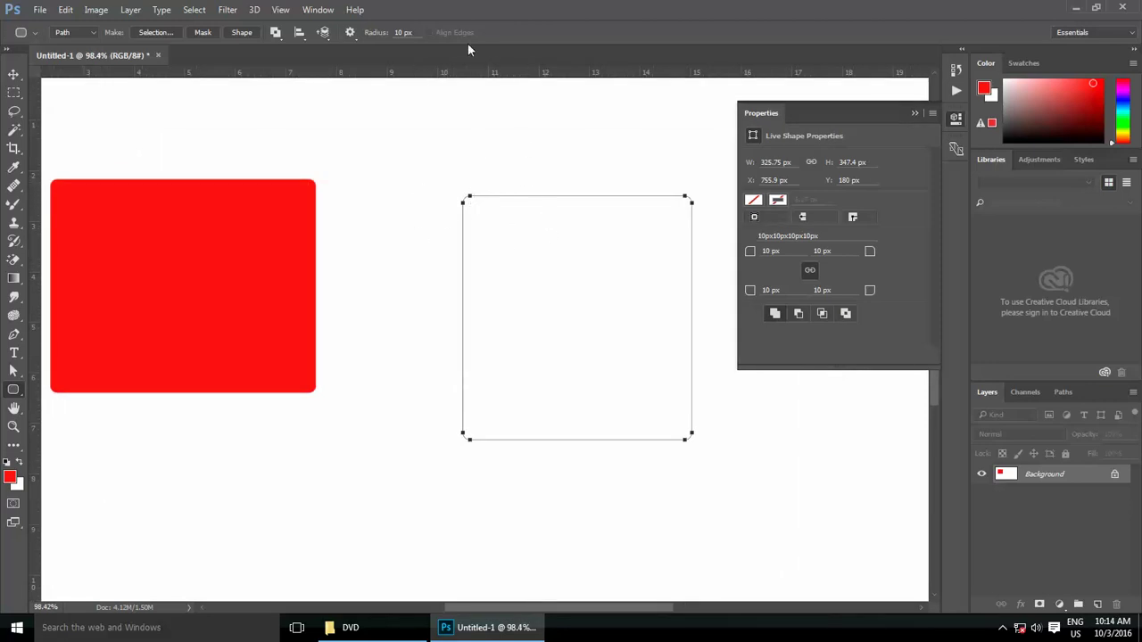
key("Delete")
left_click(542, 235)
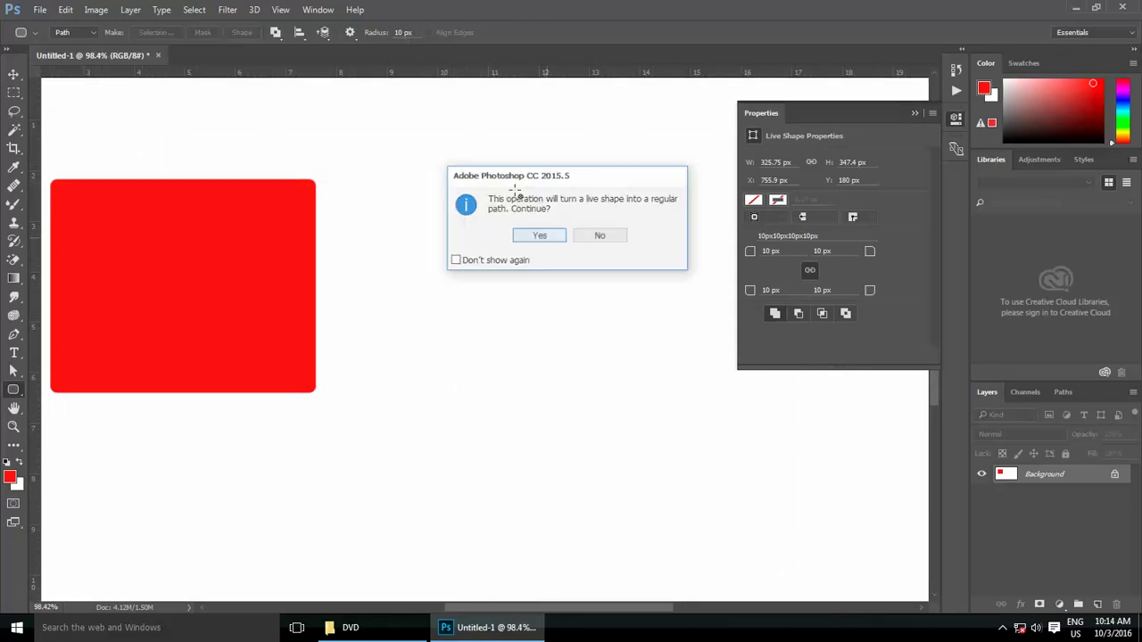
Step: Set the corner radius to 20 px, draw a trial rounded-rectangle path, then delete it
left_click(399, 31)
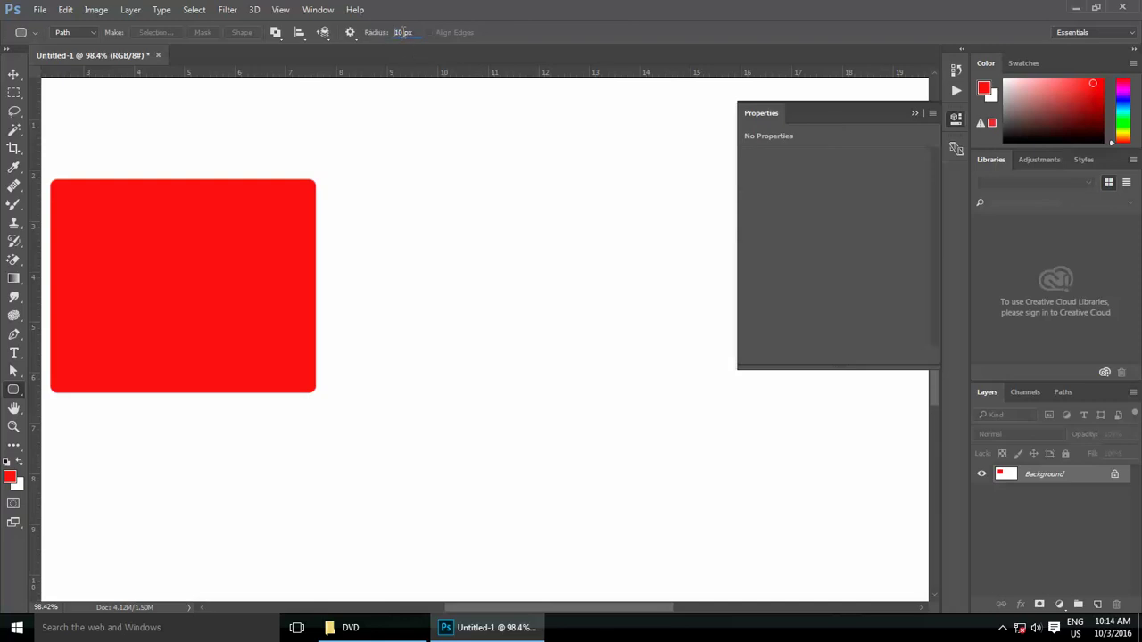
type("20")
left_click_drag(390, 171, 631, 459)
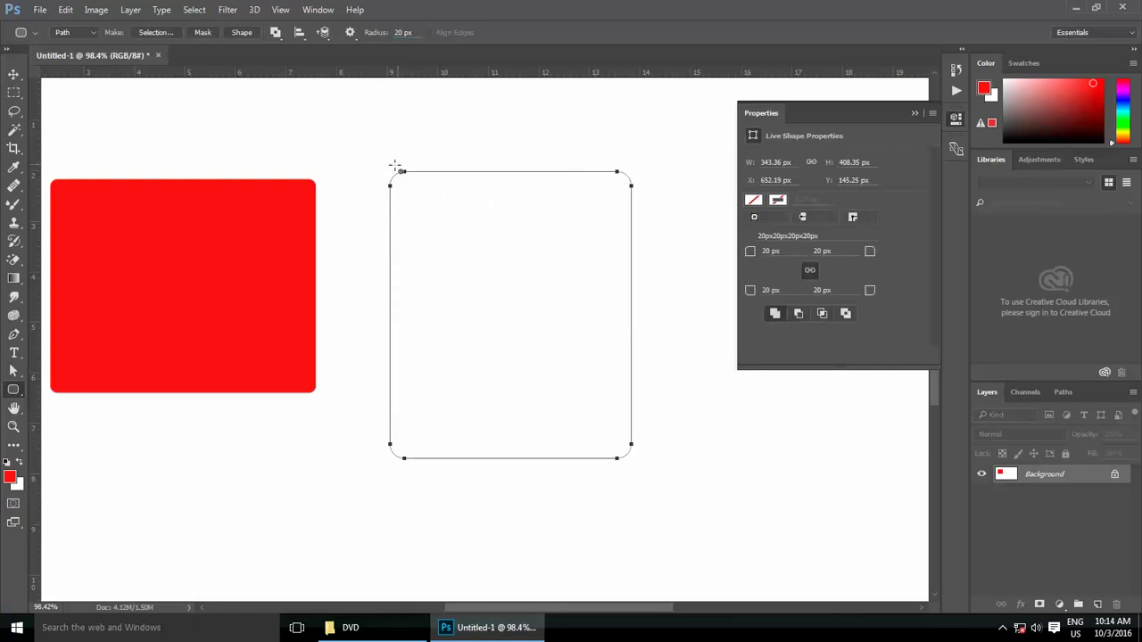
left_click(414, 102)
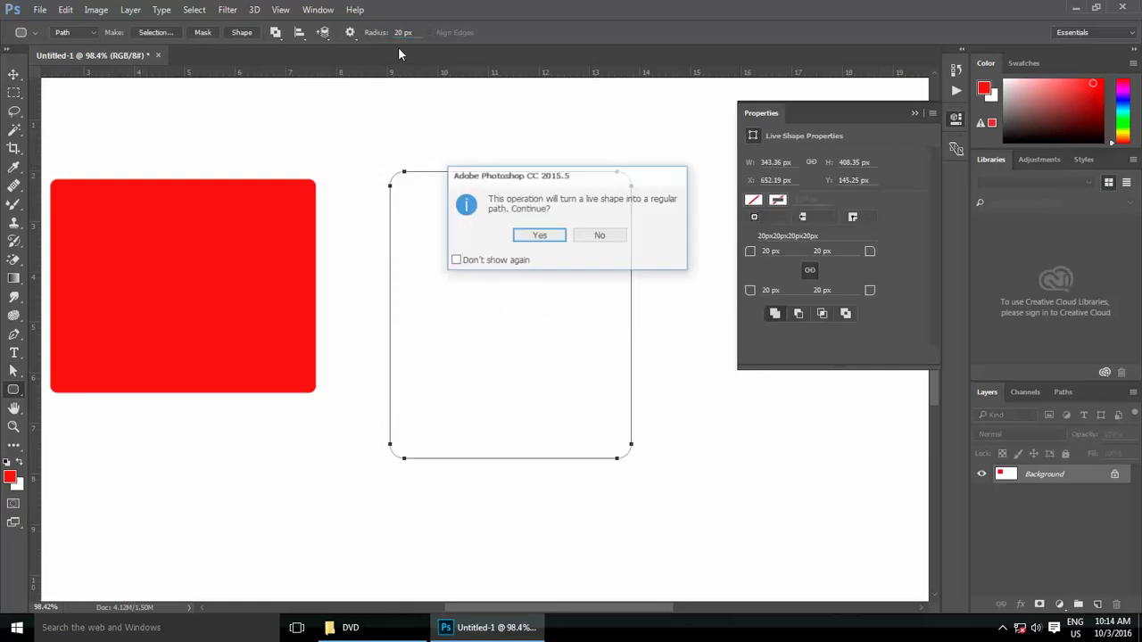
left_click(538, 235)
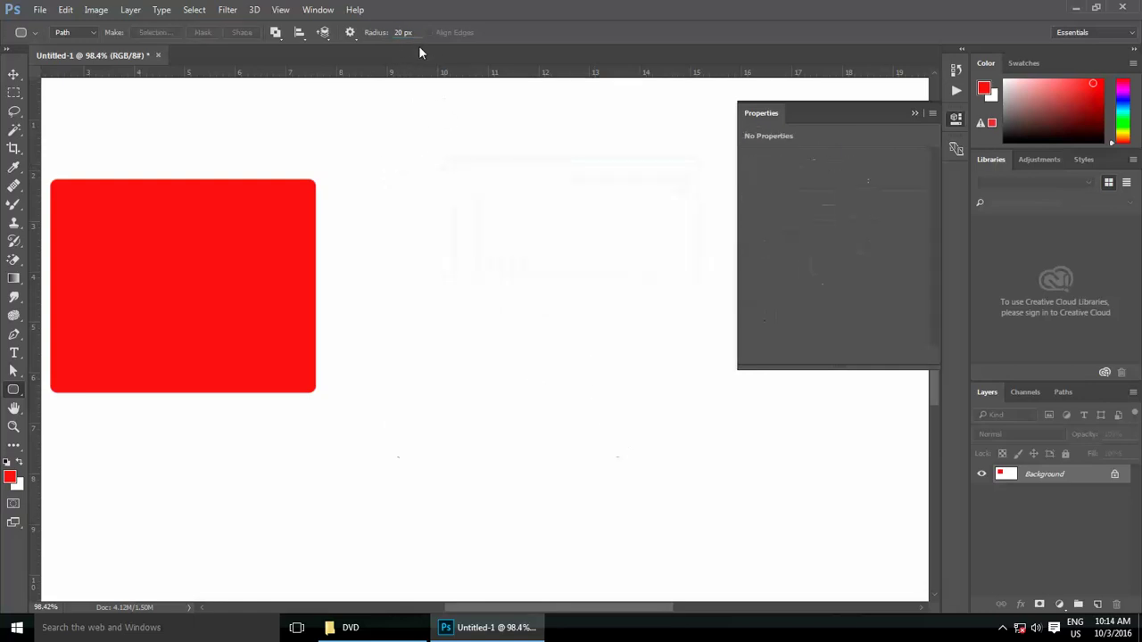
Step: Change the corner radius to 1 px and glance at the rectangle size settings
left_click_drag(419, 33, 389, 33)
type("1")
key("Return")
left_click(388, 133)
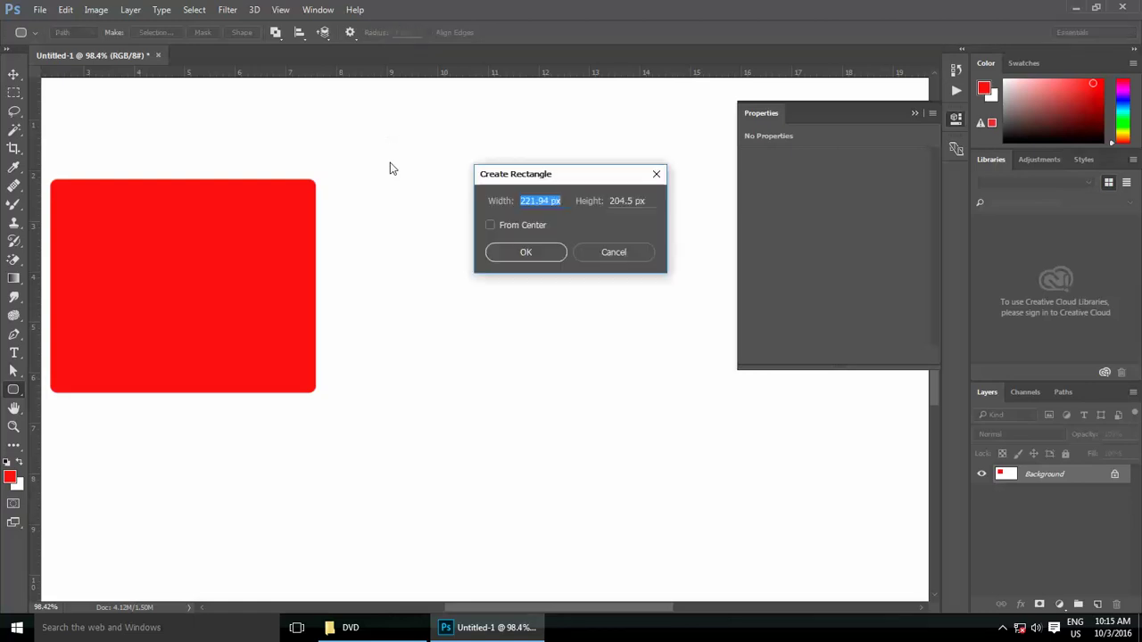
left_click(630, 256)
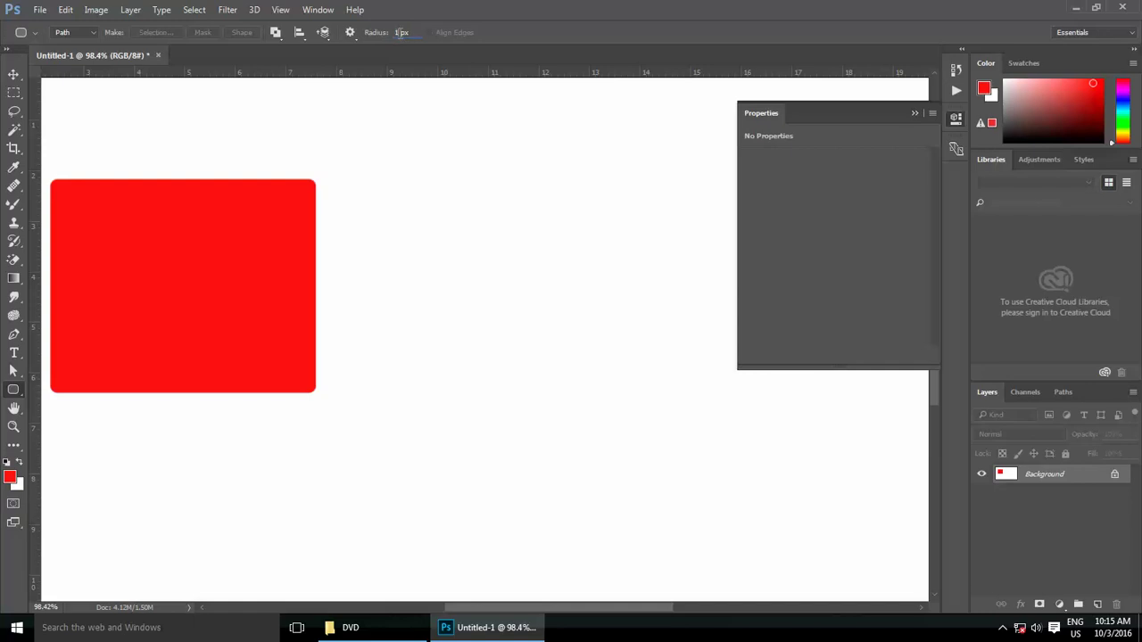
Step: With the radius at 40 px, draw a trial rounded-rectangle path and delete it
left_click(382, 35)
left_click(364, 159)
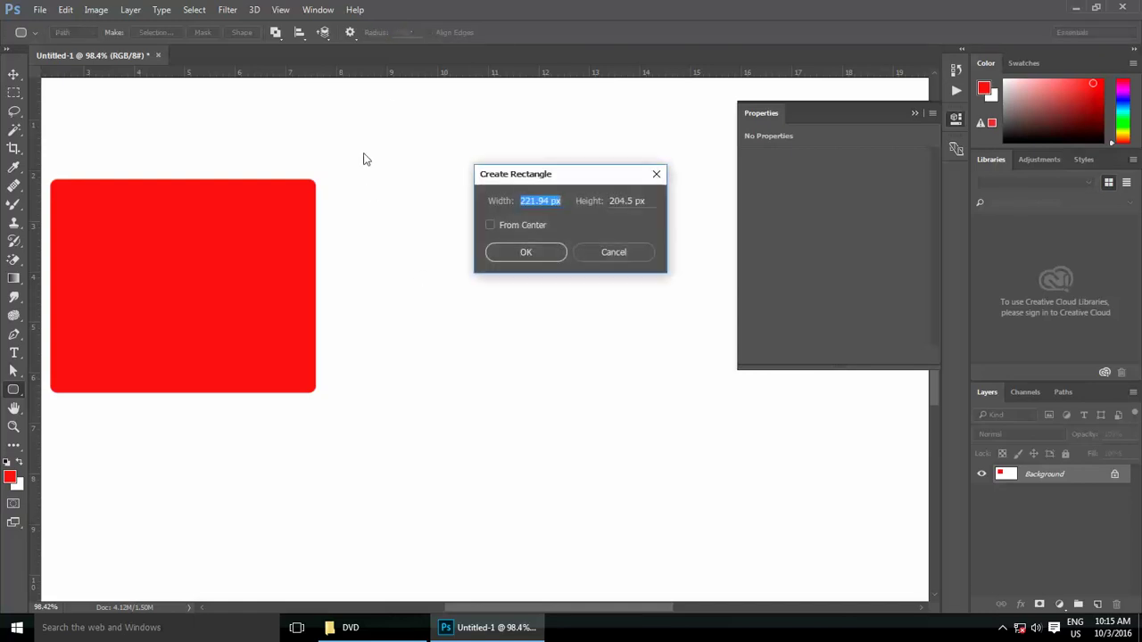
left_click(607, 252)
scroll(399, 89, "down", 2)
scroll(395, 127, "down", 1)
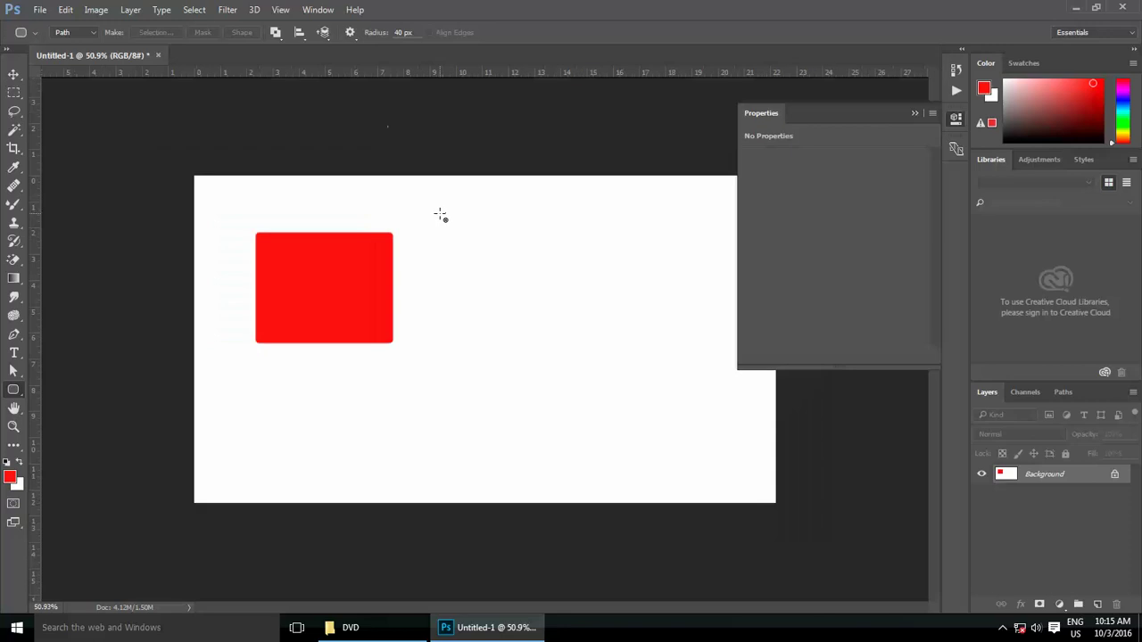
left_click_drag(439, 215, 647, 382)
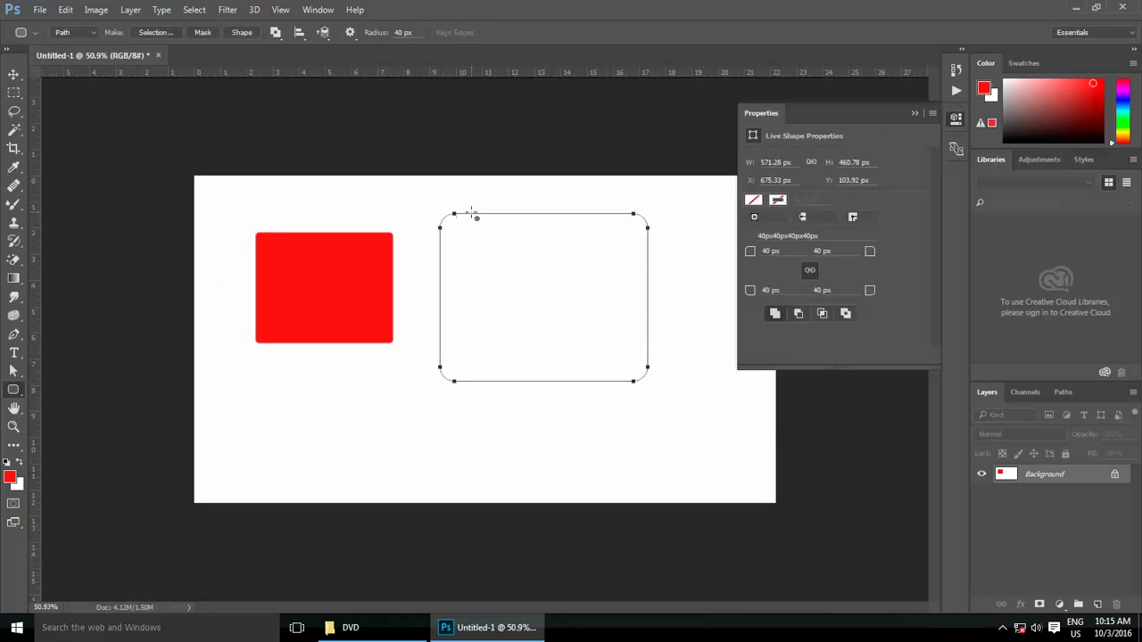
left_click(472, 211)
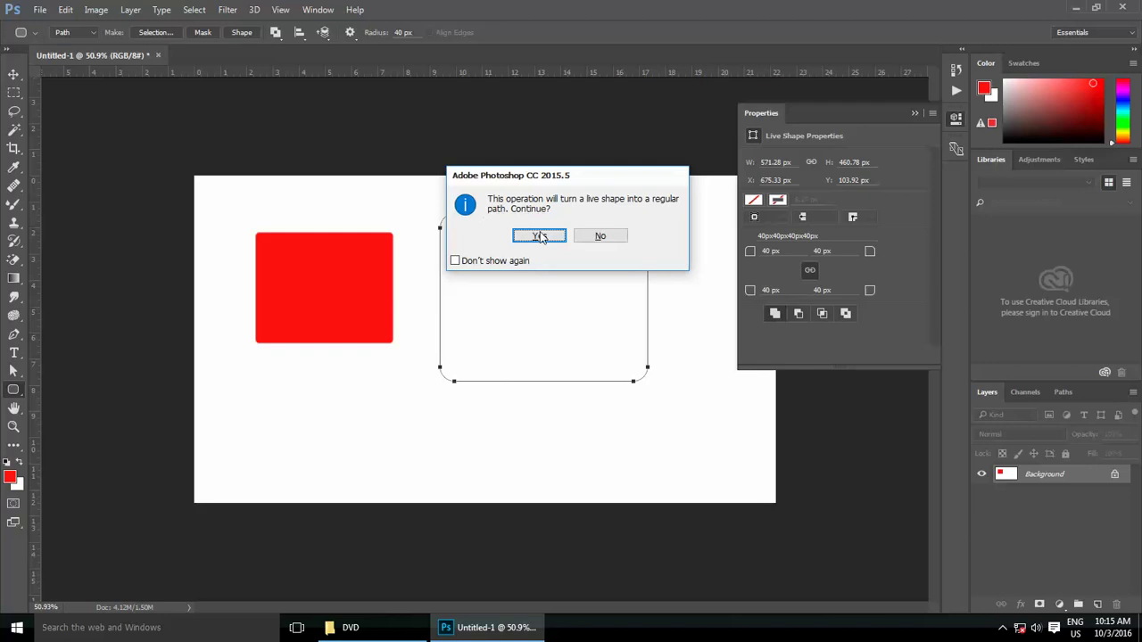
left_click(538, 234)
right_click(16, 392)
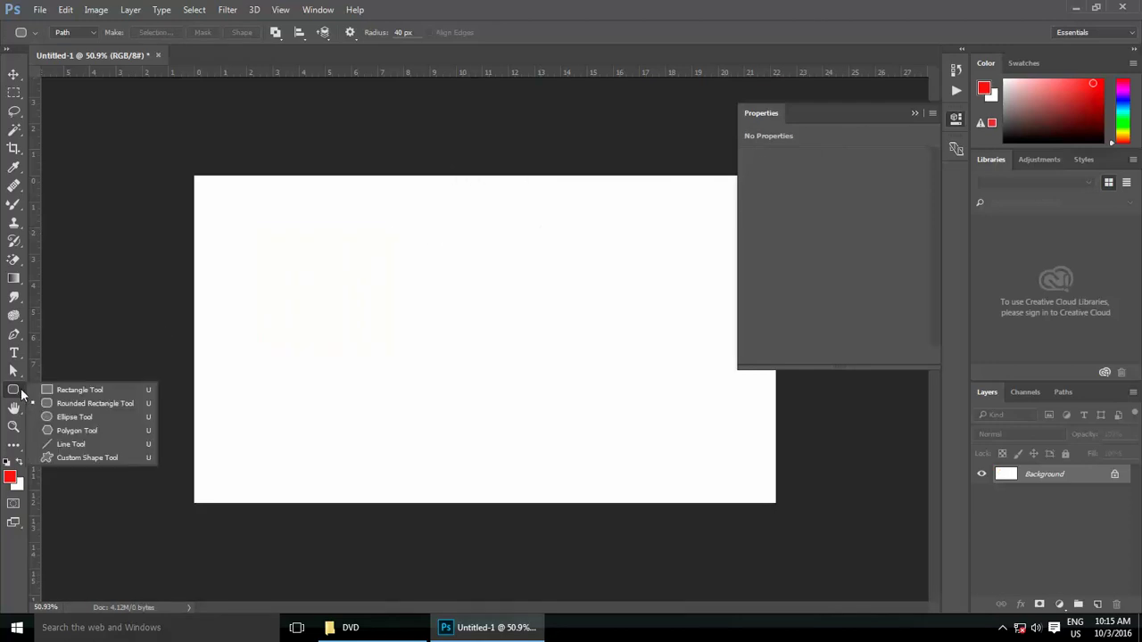
Step: Switch to the Ellipse Tool and draw a circle path
left_click(63, 420)
mouse_move(303, 213)
left_mouse_down()
mouse_move(480, 420)
mouse_move(444, 366)
left_mouse_up()
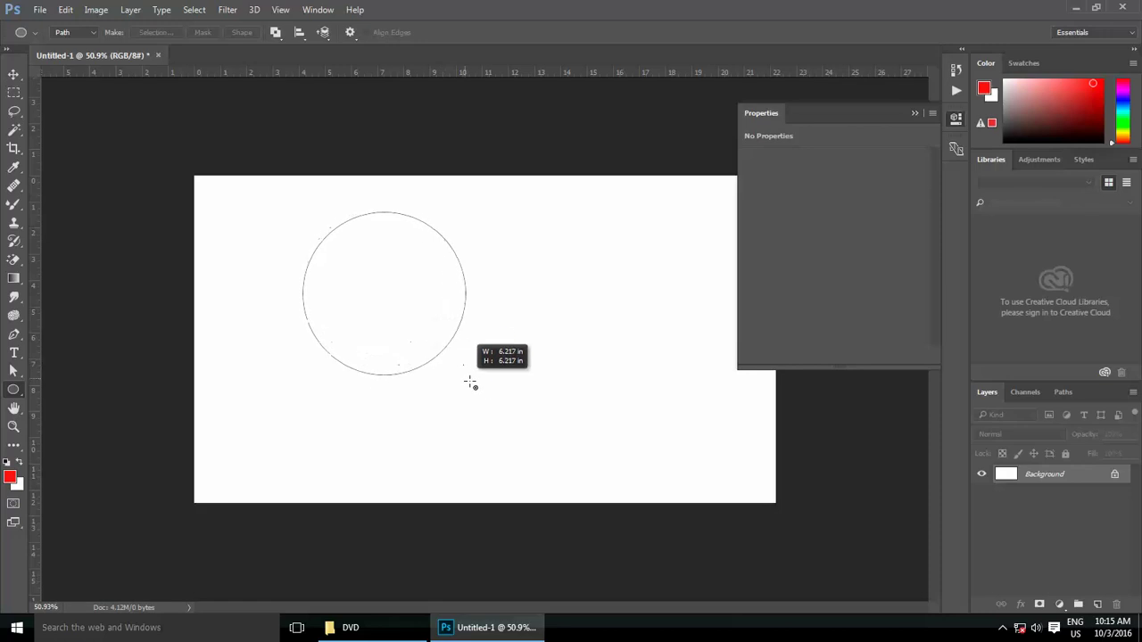
left_click_drag(443, 366, 486, 390)
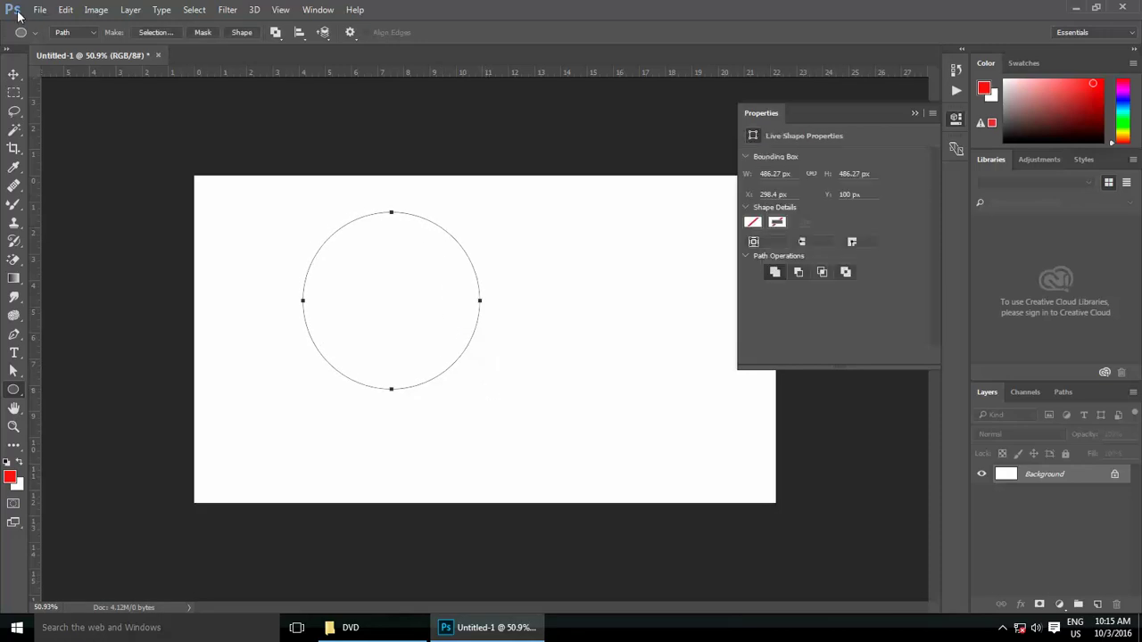
Step: Paint a red circle in Pixels mode, then delete both the circle path and the circle
left_click(86, 35)
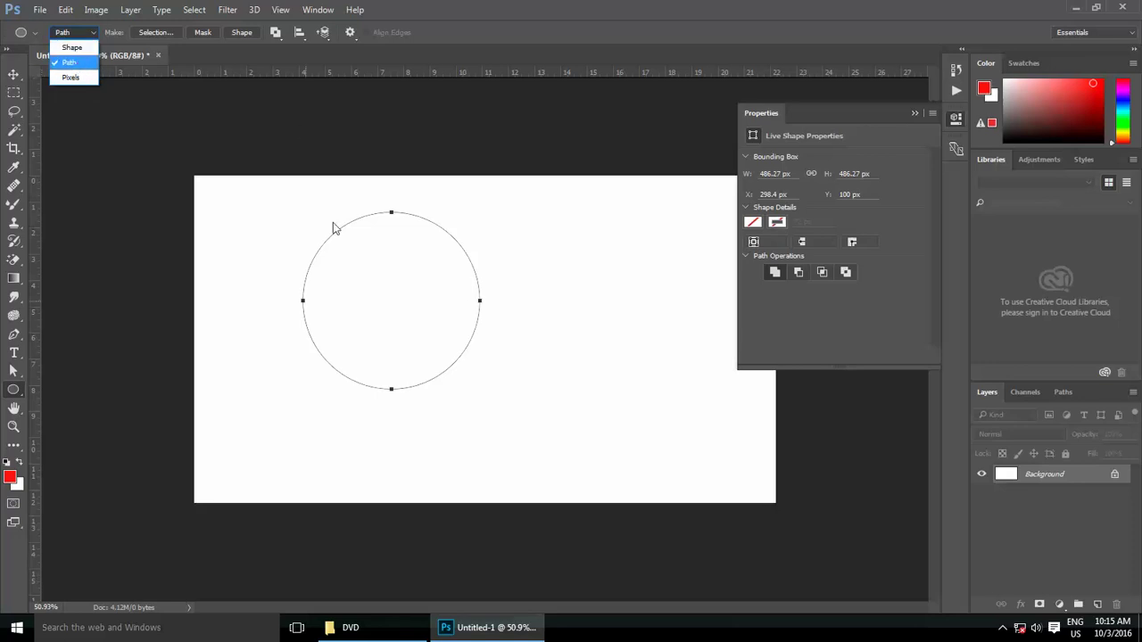
left_click(69, 78)
left_click_drag(247, 233, 420, 422)
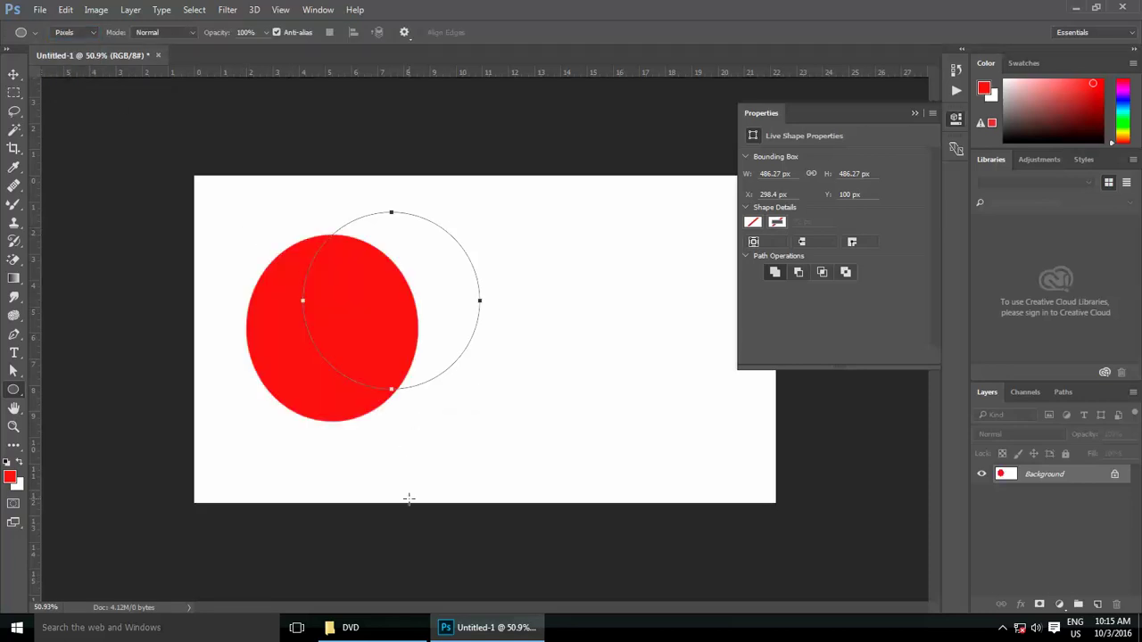
key("ctrl+t")
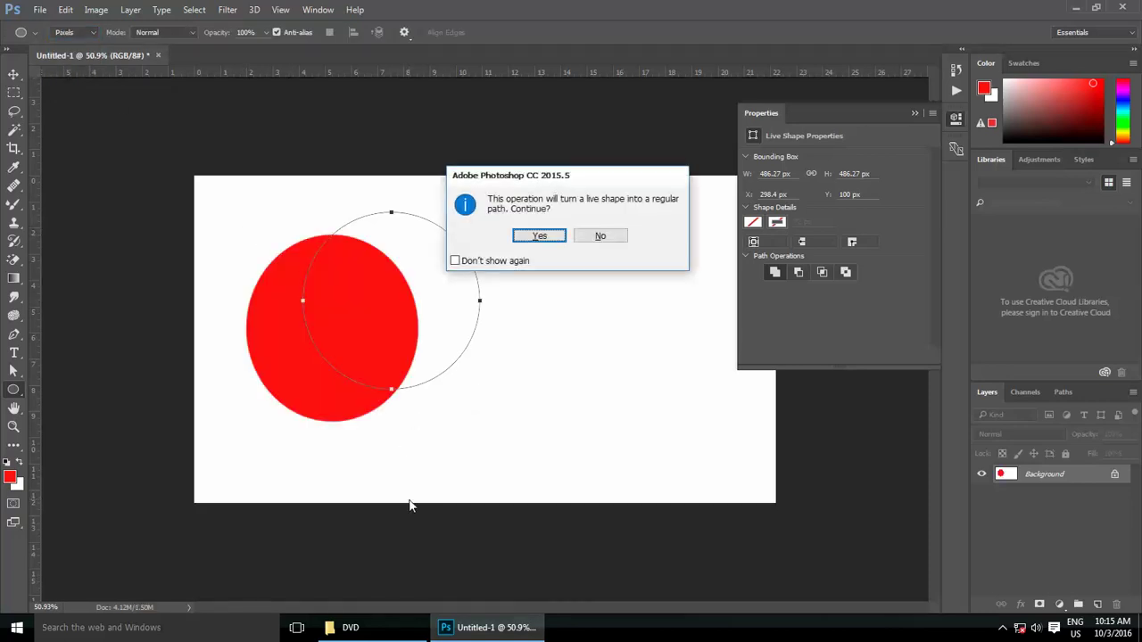
left_click(551, 239)
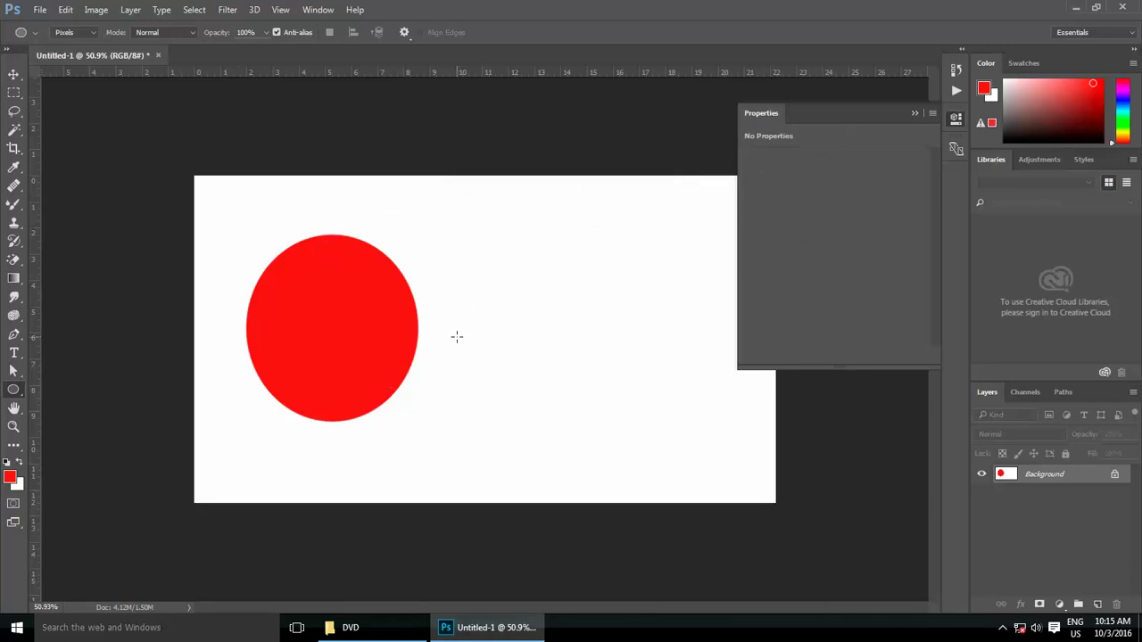
key("ctrl+z")
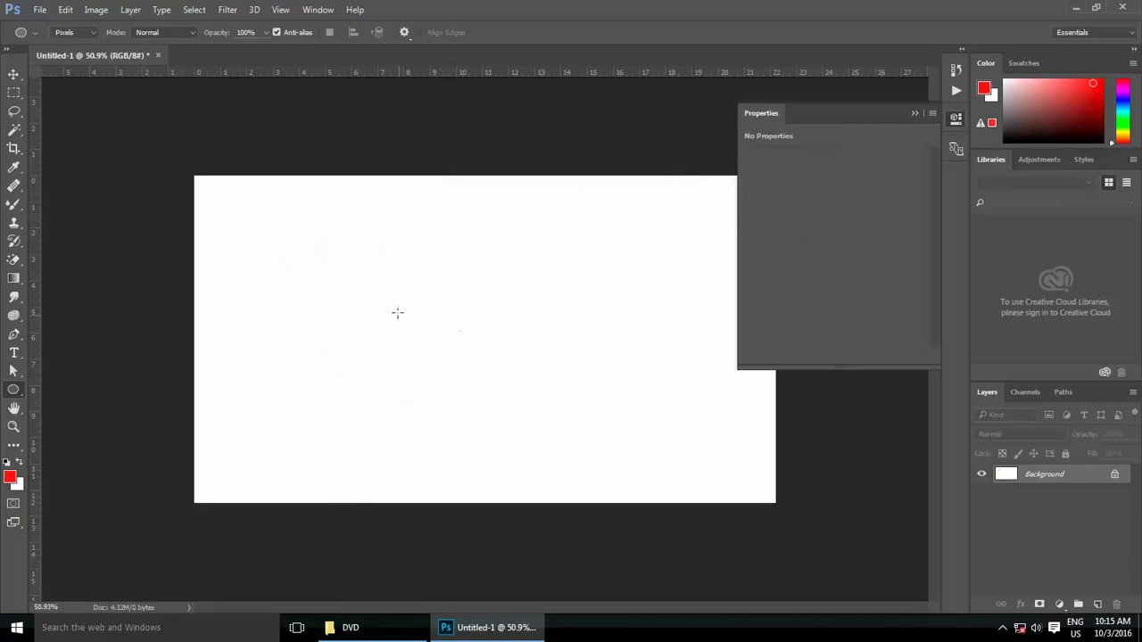
Step: Choose the Polygon Tool with 5 sides and paint a red pentagon near the upper left
right_click(19, 399)
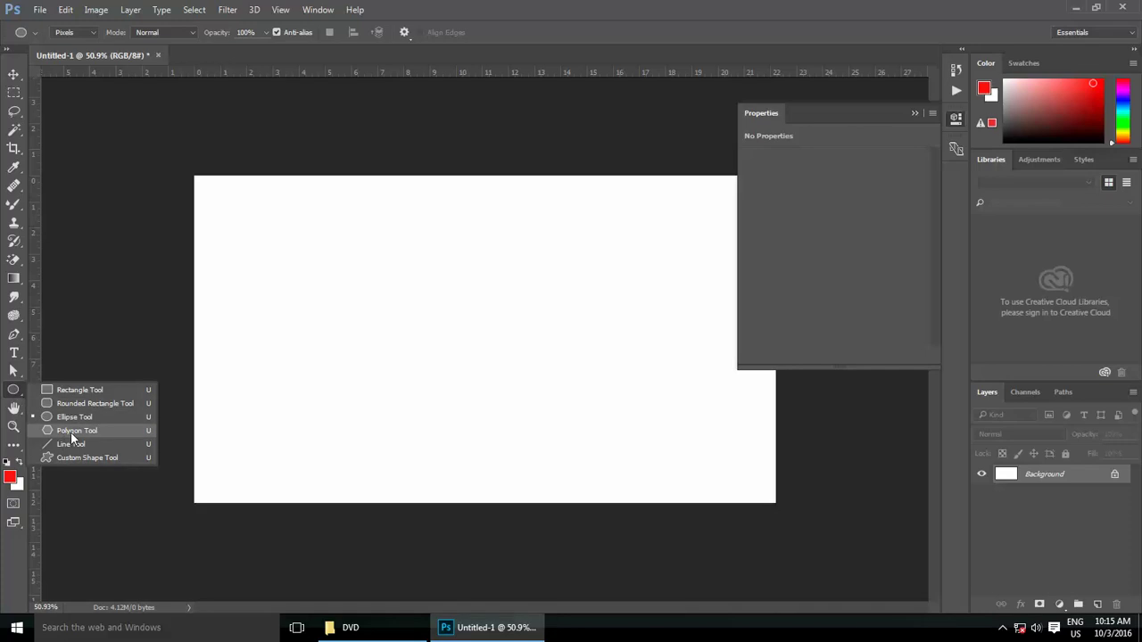
left_click(70, 432)
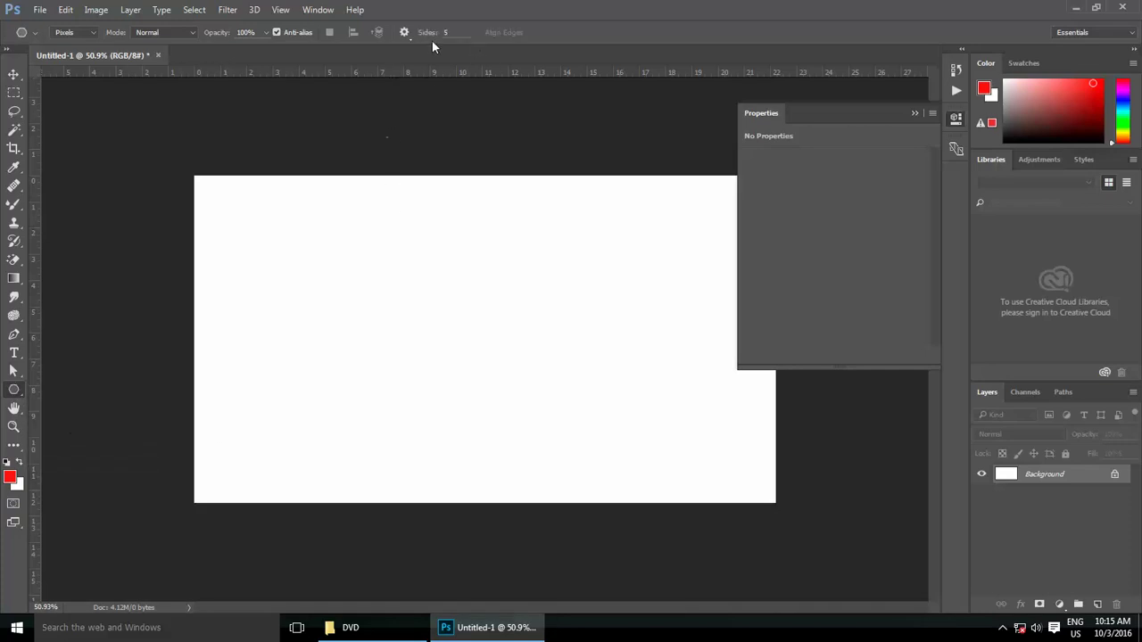
left_click_drag(339, 254, 420, 309)
left_click(74, 33)
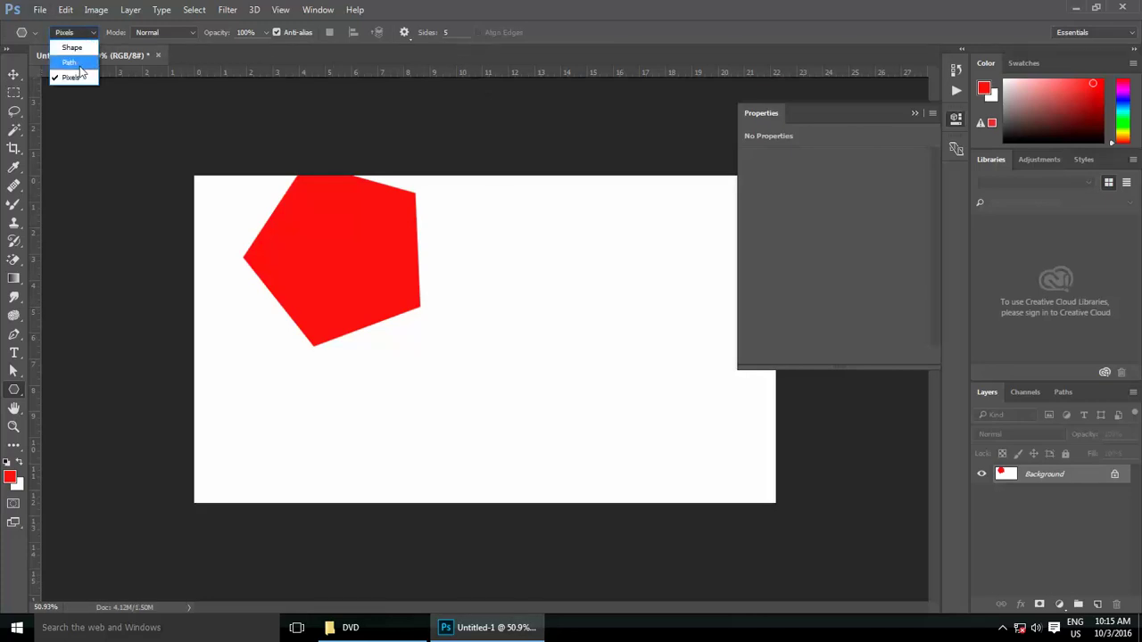
Step: Switch the polygon tool to Path mode and draw a seven-sided polygon path
left_click(70, 62)
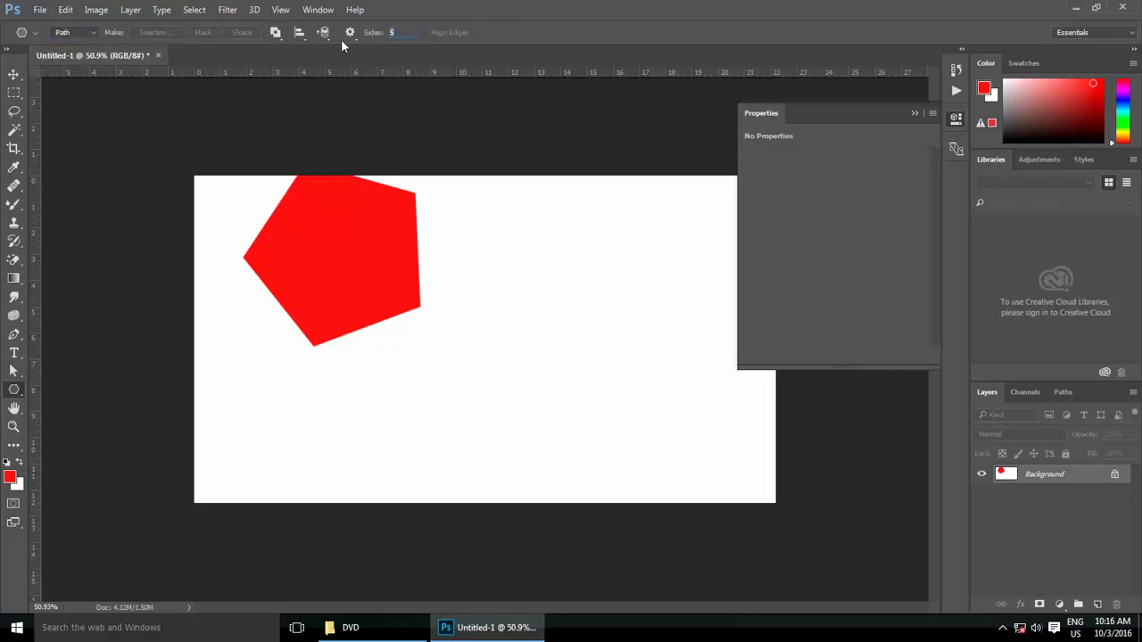
type("7")
left_click_drag(532, 292, 607, 337)
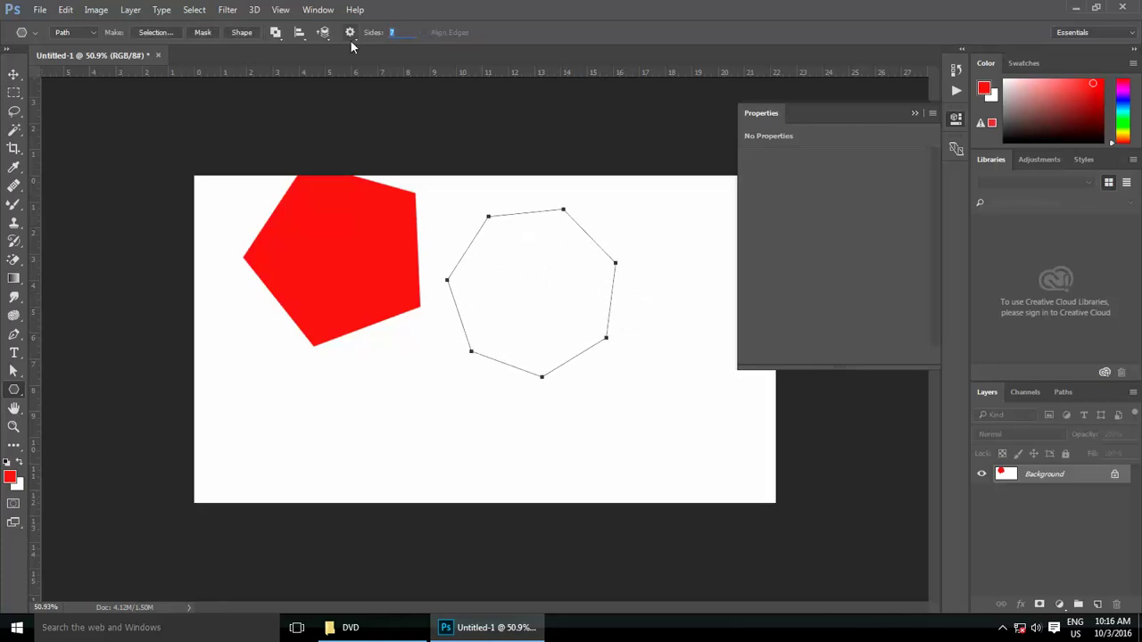
Step: Draw a three-sided triangle path over the red pentagon, then clear the paths and pentagon
type("3")
left_click(264, 432)
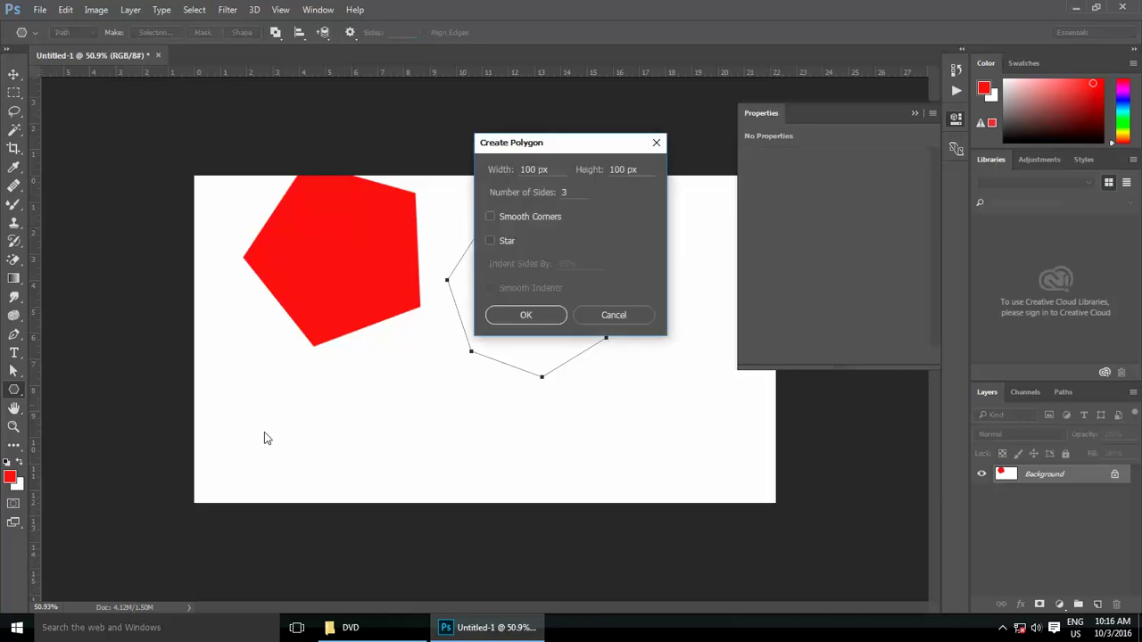
left_click(634, 310)
left_click_drag(332, 285, 452, 338)
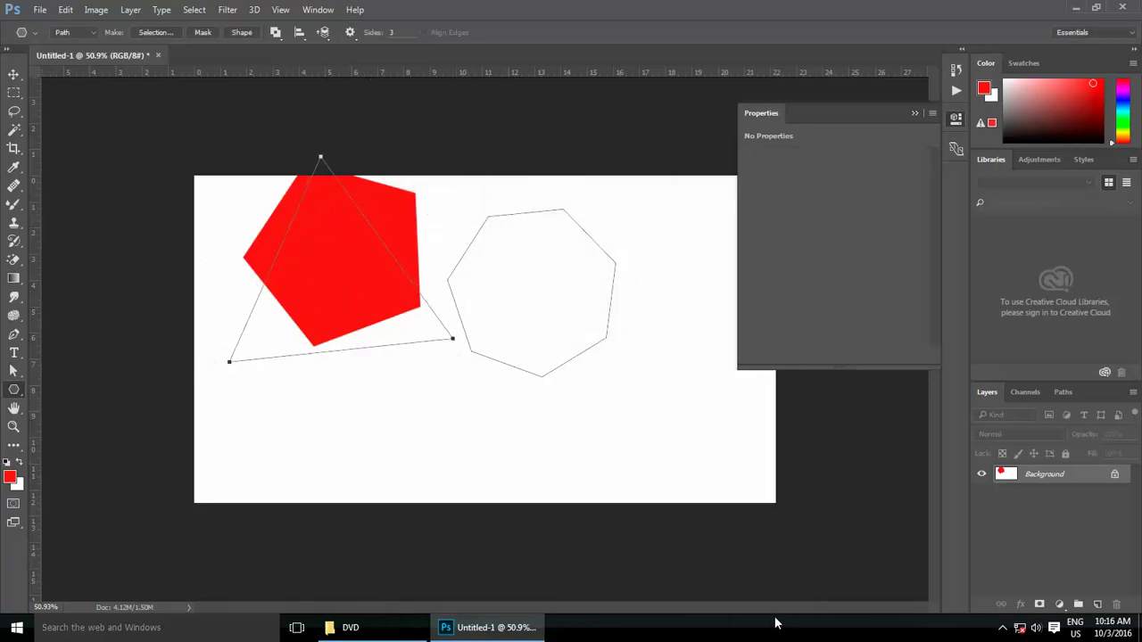
key("ctrl+alt+z")
key("ctrl+alt+z")
key("ctrl+alt+z")
Step: Set the polygon to 6 sides, draw a trial hexagon path and delete it
left_click(395, 33)
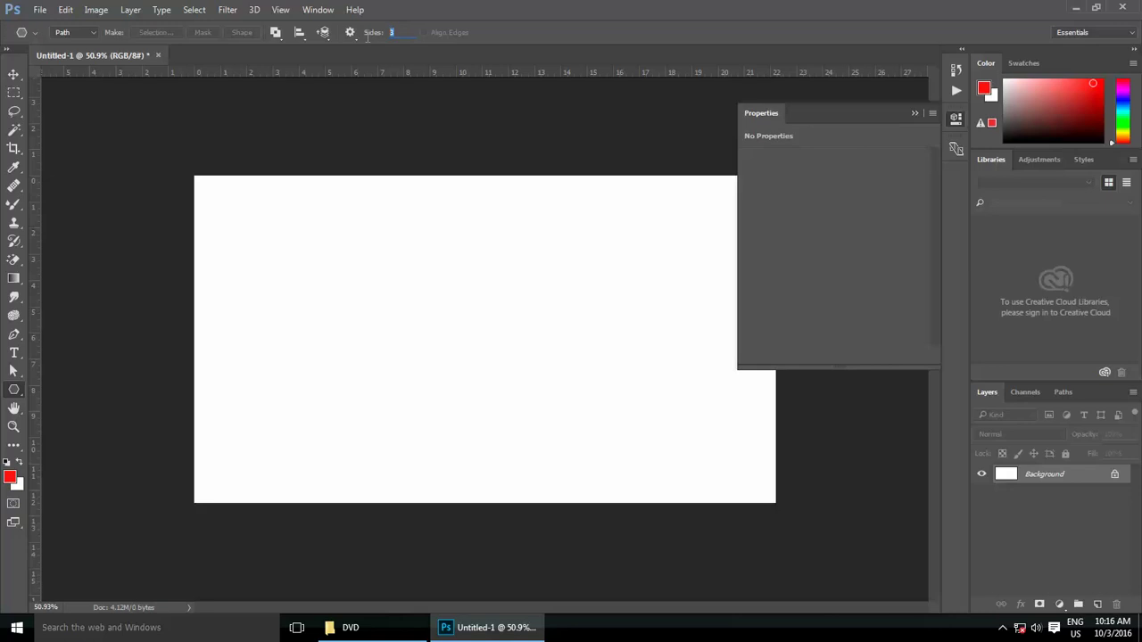
type("6")
left_click_drag(408, 287, 487, 322)
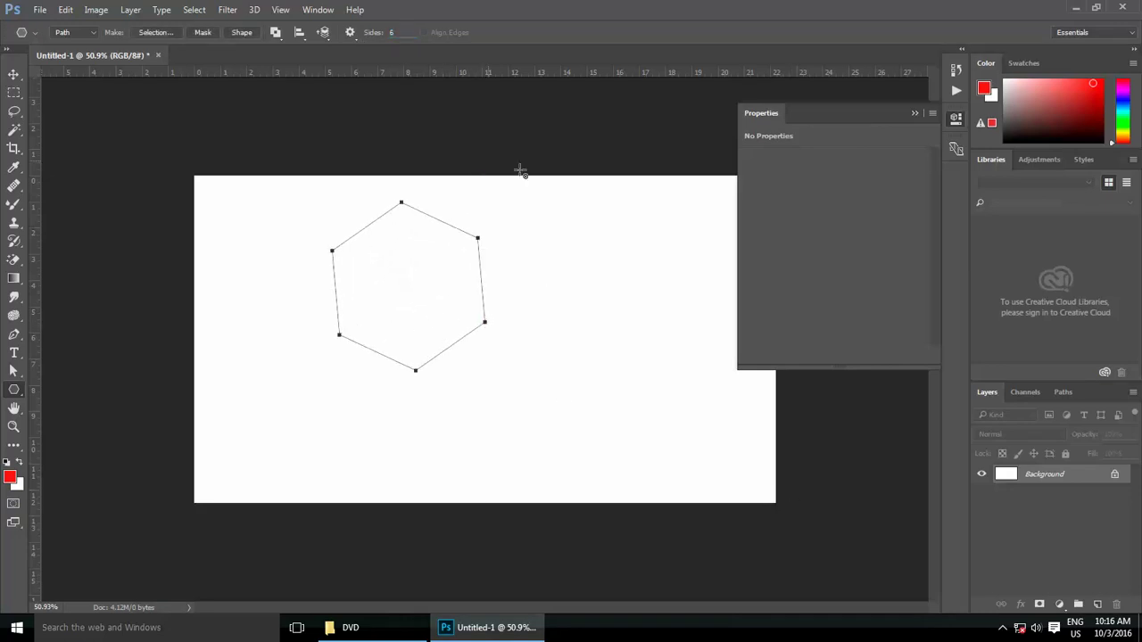
key("Return")
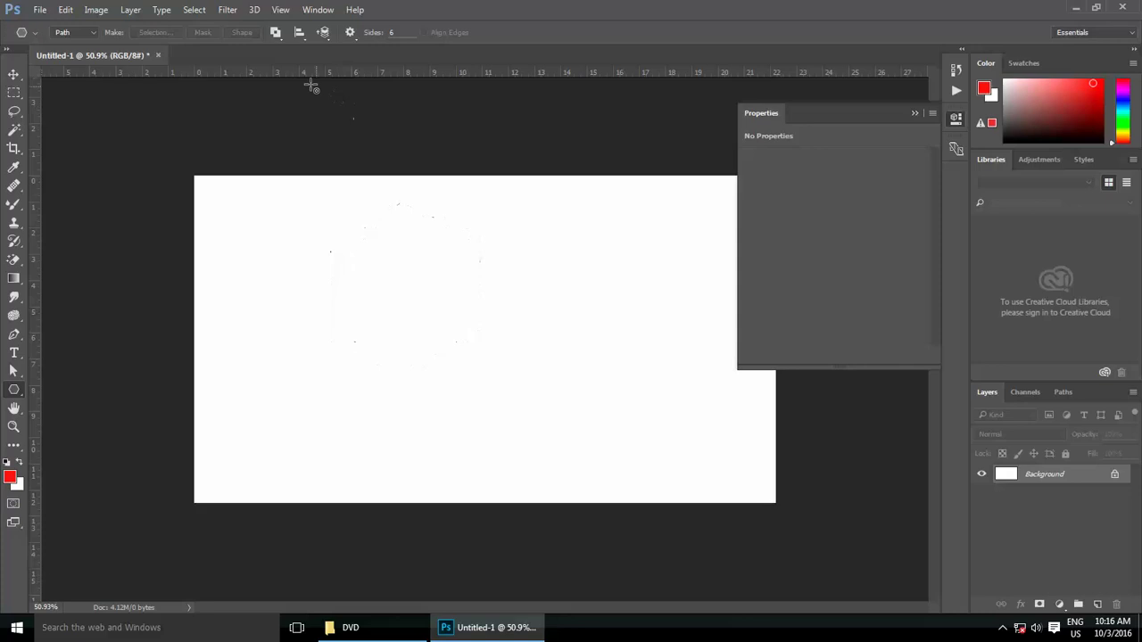
Step: Browse the path operation, alignment and arrangement menus, then show the polygon shape options
left_click(275, 39)
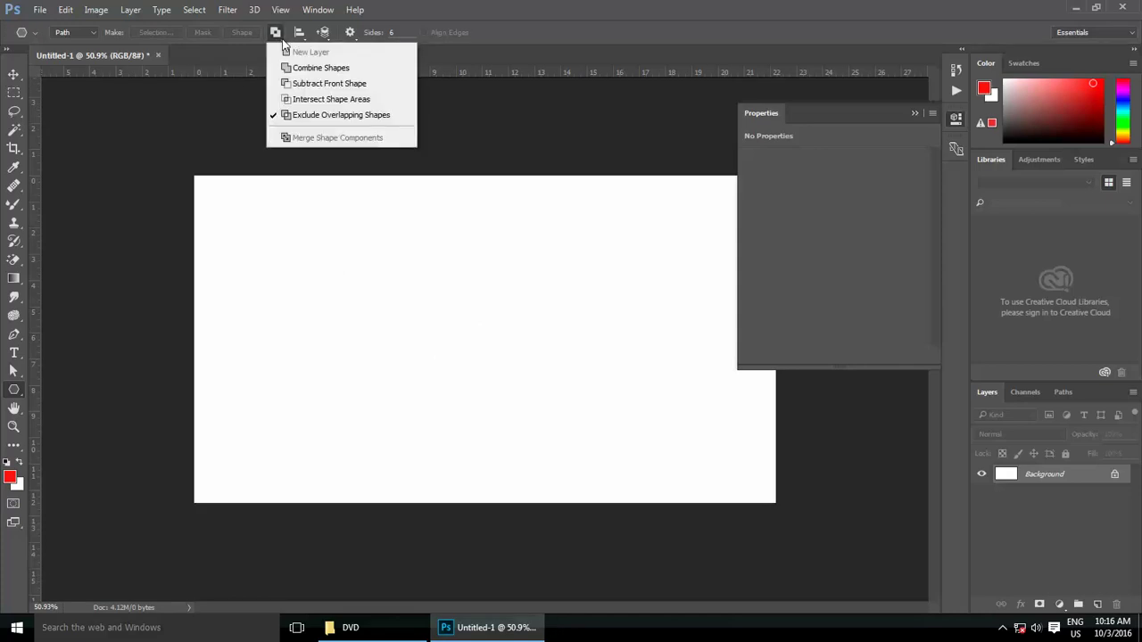
left_click(302, 39)
left_click(301, 38)
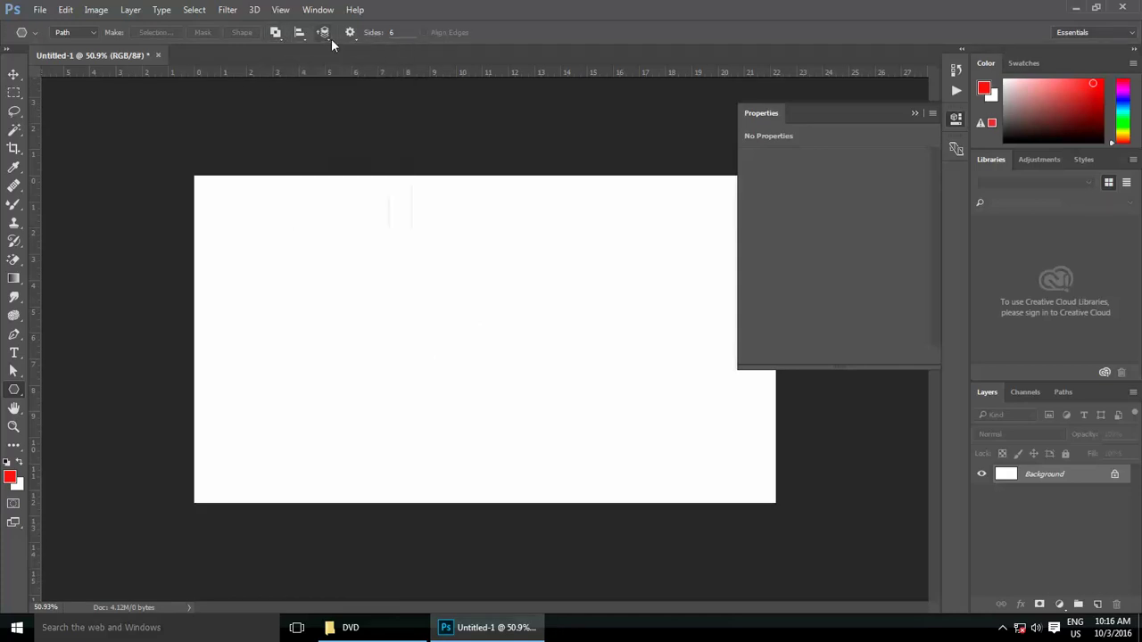
left_click(324, 40)
left_click(355, 37)
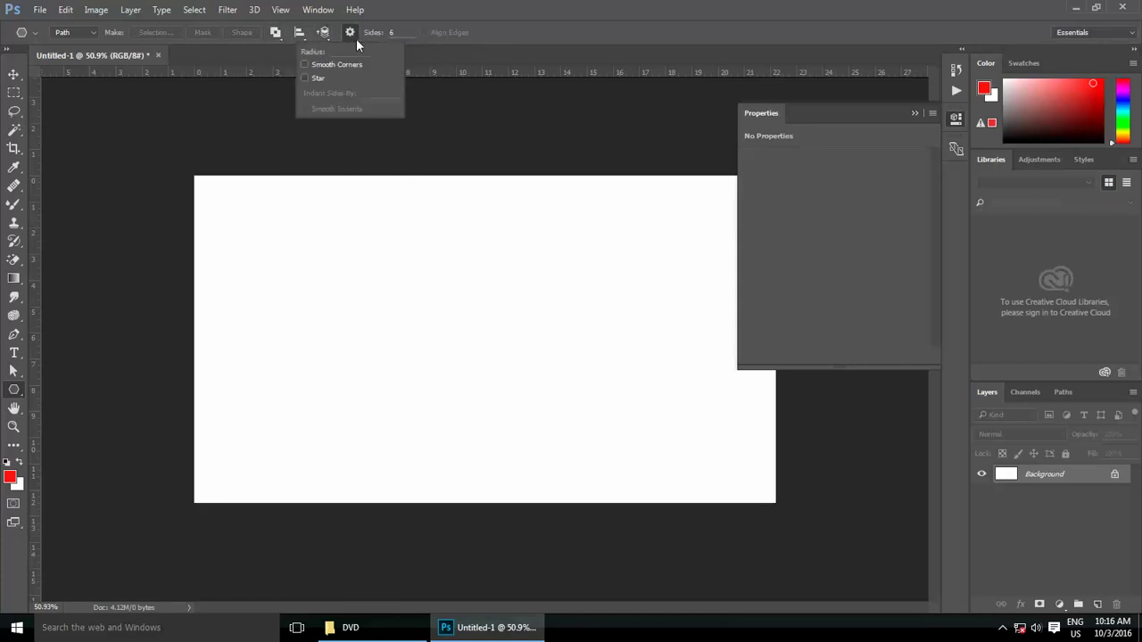
left_click(351, 35)
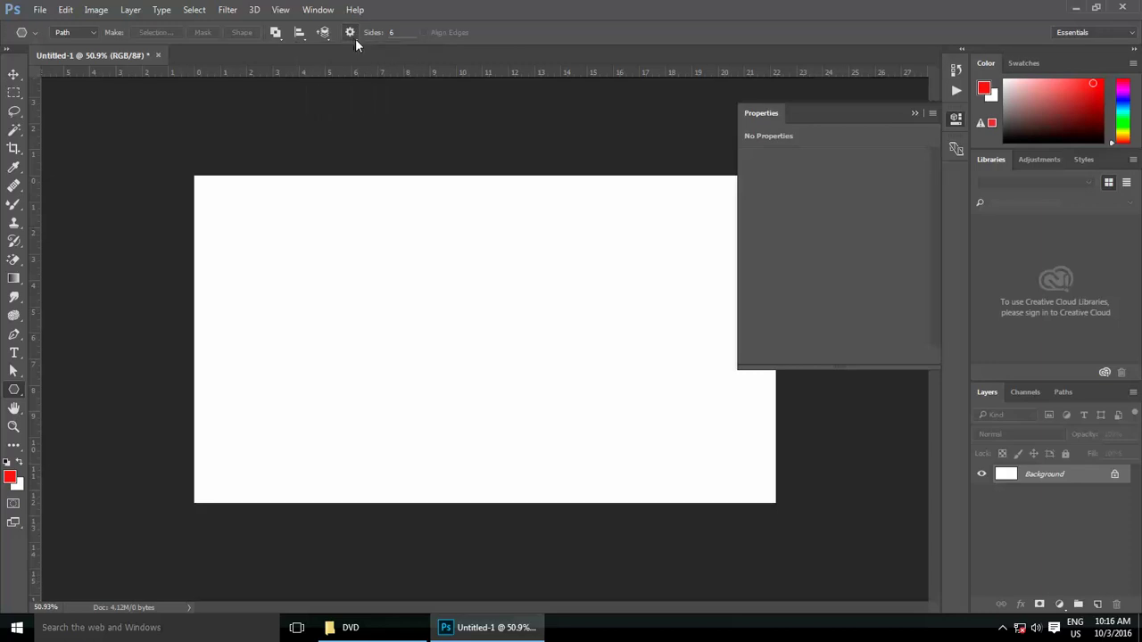
left_click(353, 36)
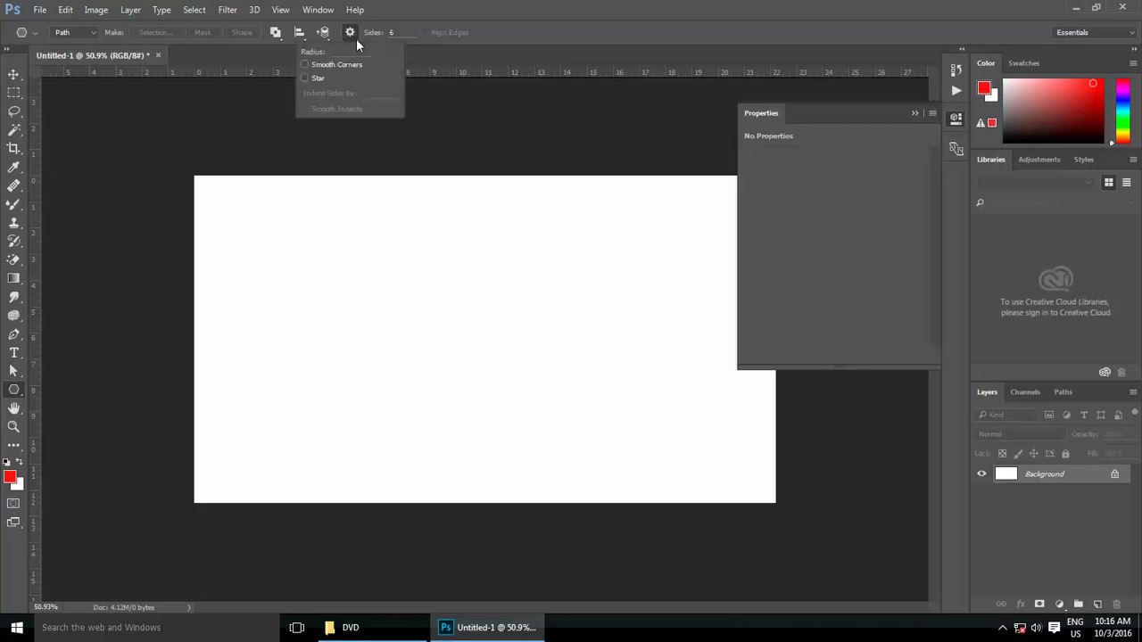
left_click(306, 78)
left_click_drag(366, 265, 439, 305)
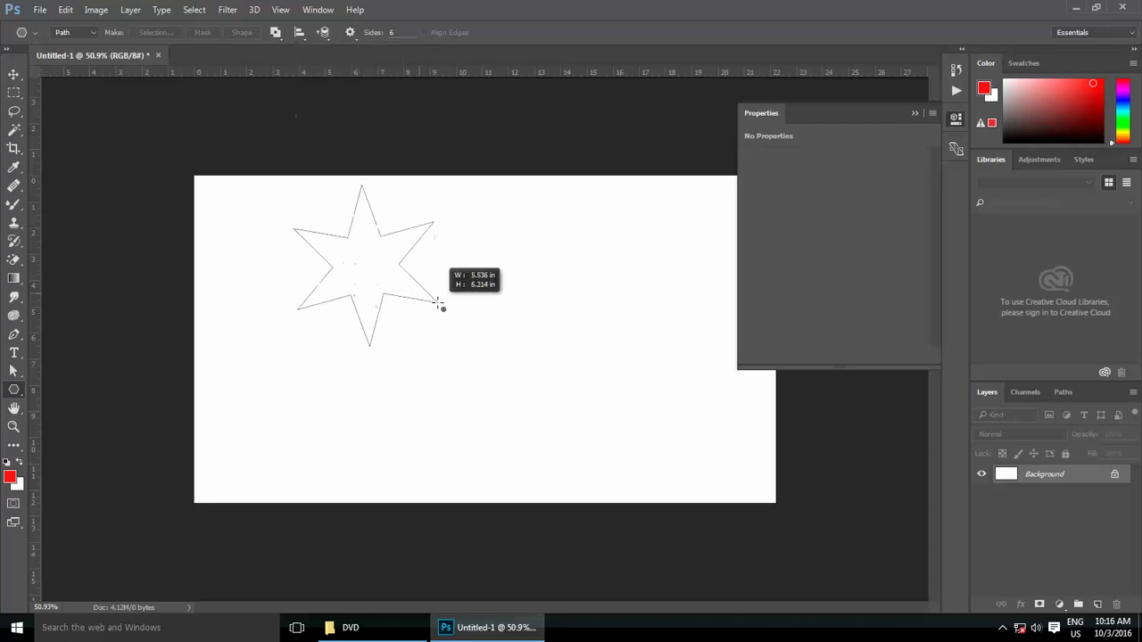
left_click_drag(497, 227, 583, 276)
left_click_drag(635, 385, 564, 310)
left_click_drag(317, 330, 425, 401)
left_click_drag(516, 378, 459, 326)
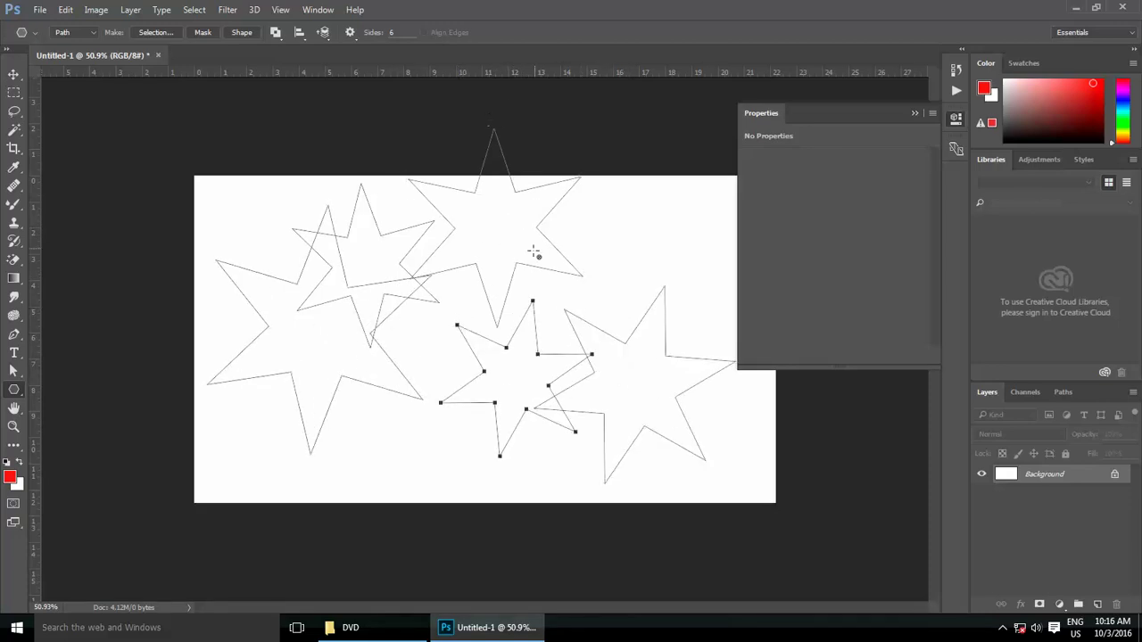
left_click(357, 38)
left_click(304, 77)
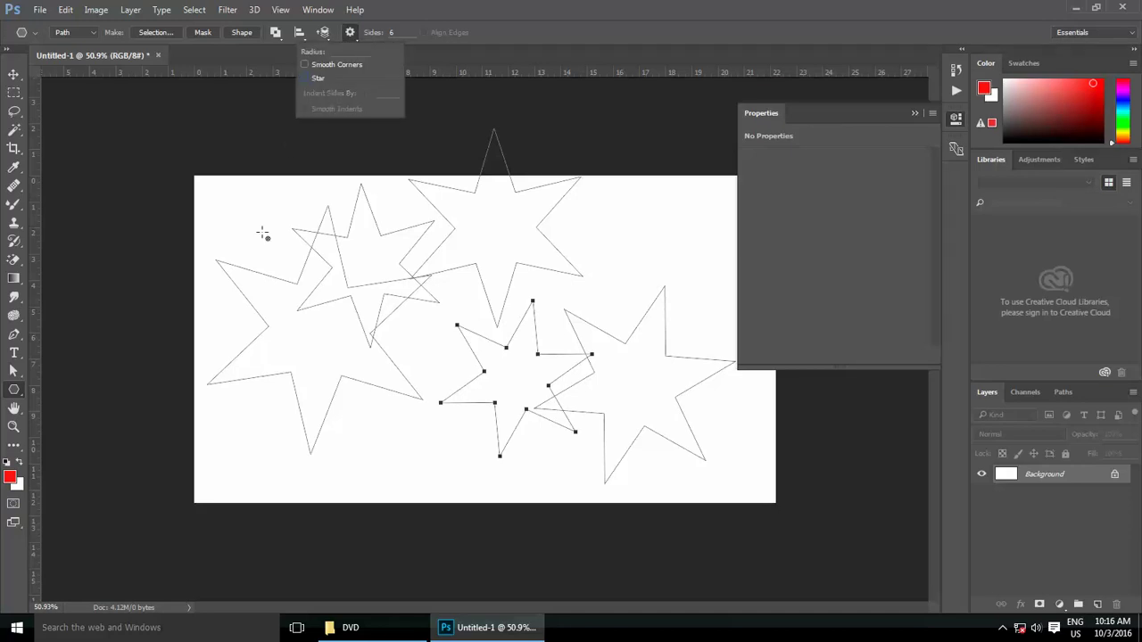
left_click_drag(243, 230, 283, 256)
left_click_drag(621, 257, 573, 223)
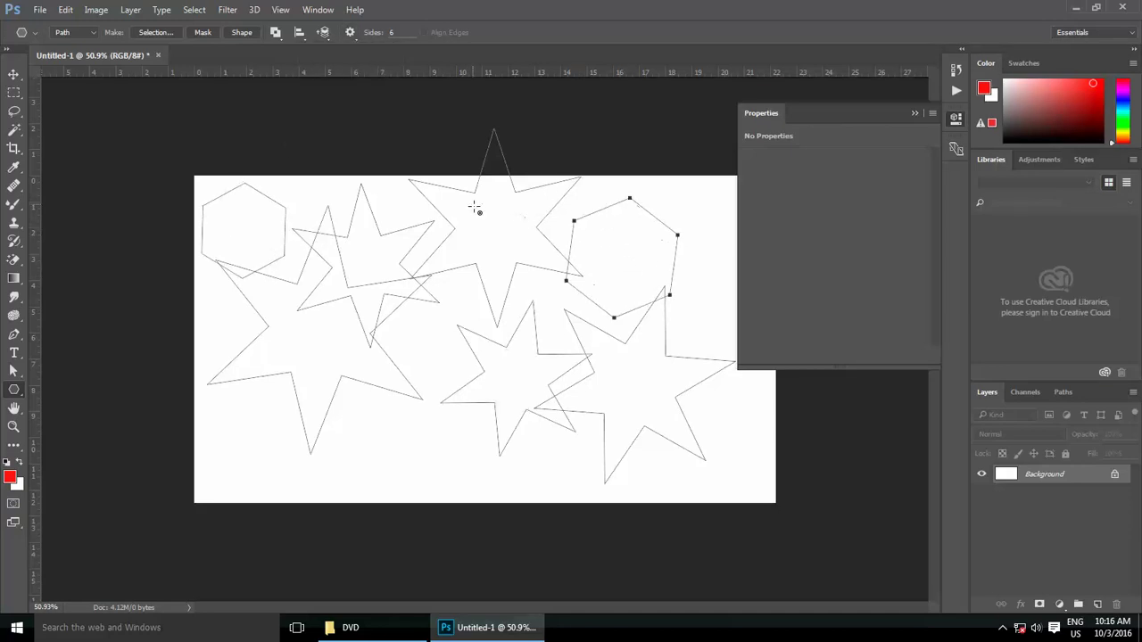
left_click_drag(476, 212, 536, 256)
left_click_drag(381, 278, 463, 330)
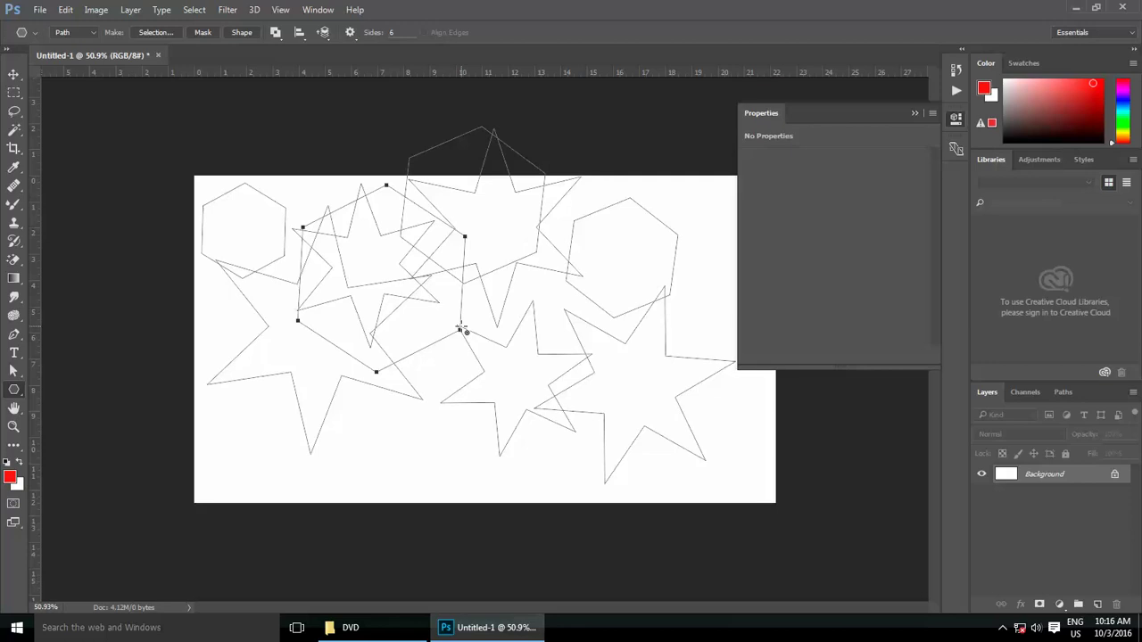
key("Return")
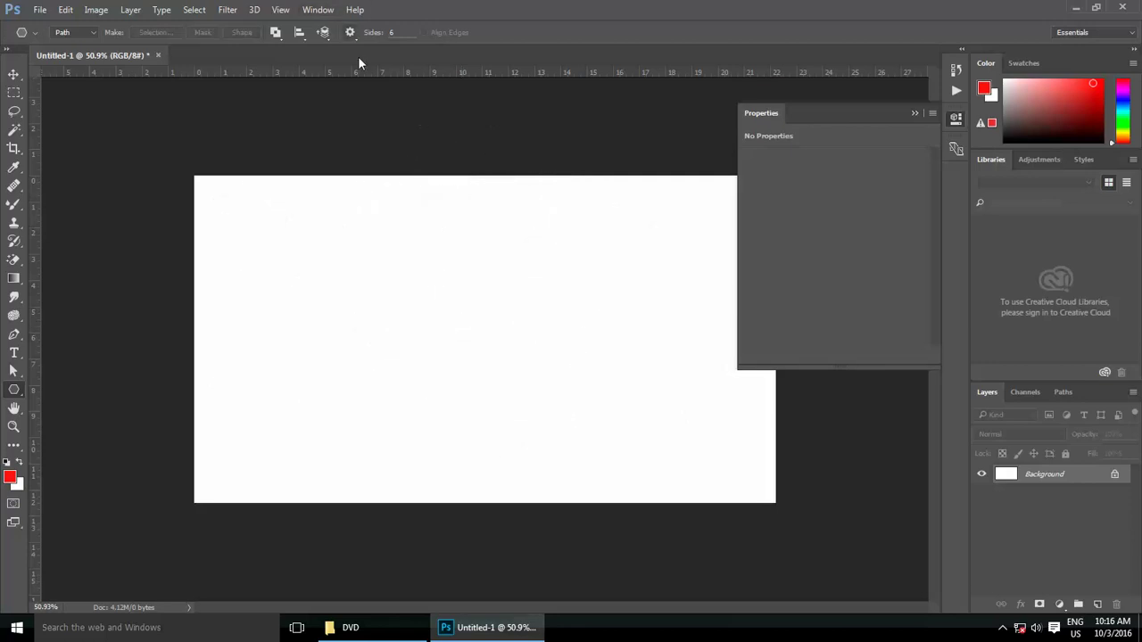
Step: Enable Star in the polygon options, draw a rounded six-point star, then delete it
left_click(352, 38)
left_click(304, 78)
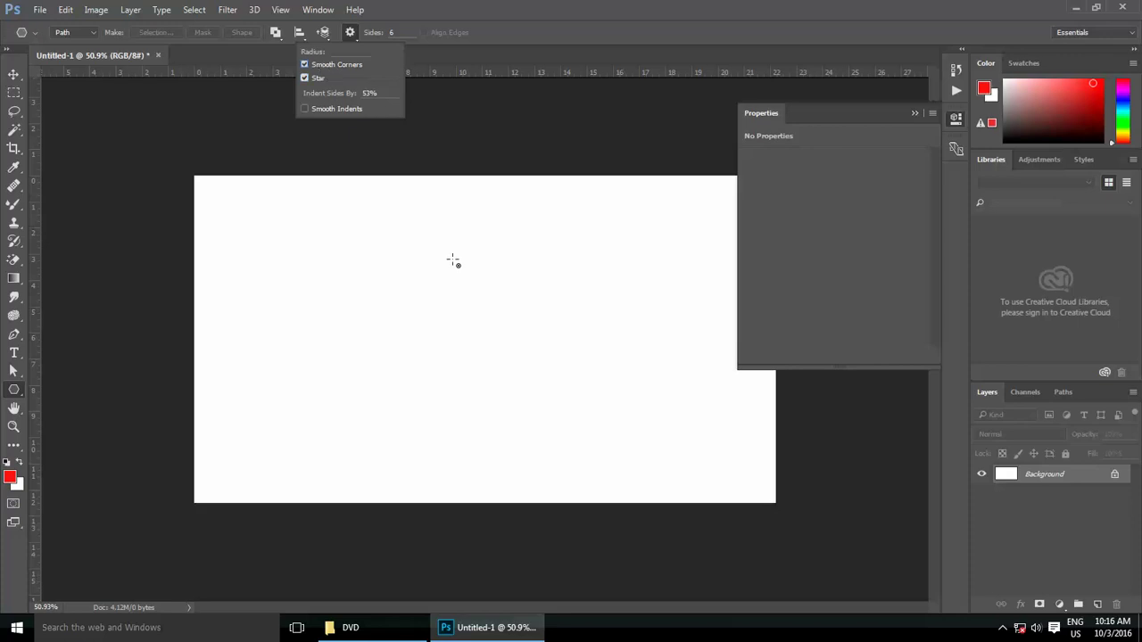
left_click_drag(446, 304, 548, 349)
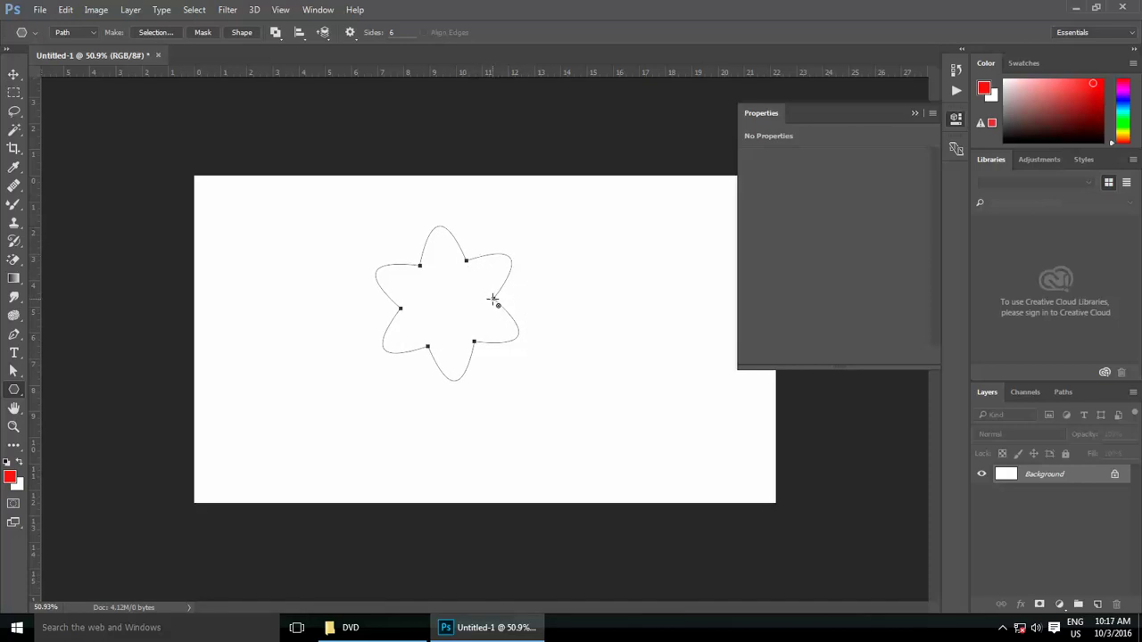
key("Escape")
Step: Turn off Smooth Corners and draw a sharp six-point star left of centre
left_click(350, 32)
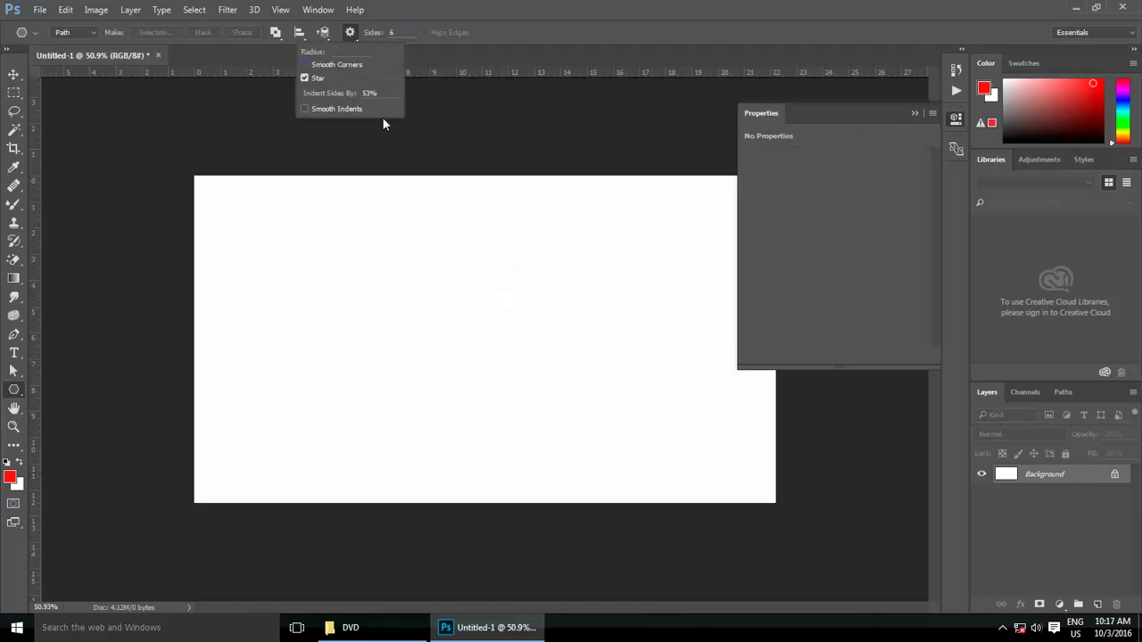
left_click(423, 294)
left_click_drag(413, 282, 462, 302)
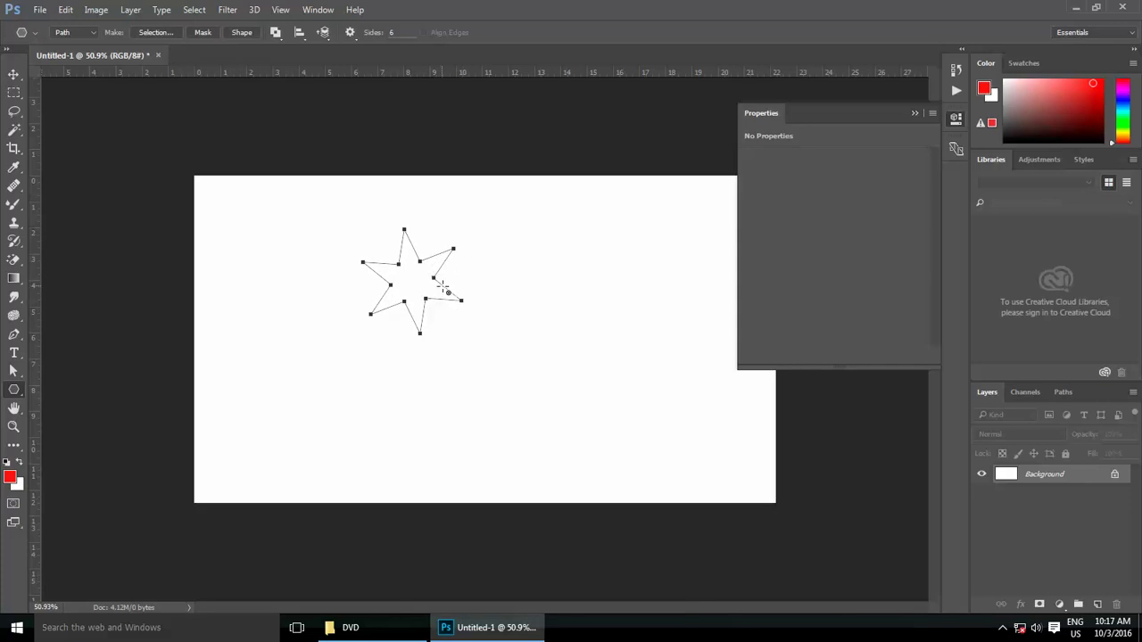
Step: Draw an 80%-indent star at right and a 50%-indent star at left
scroll(419, 241, "up", 5)
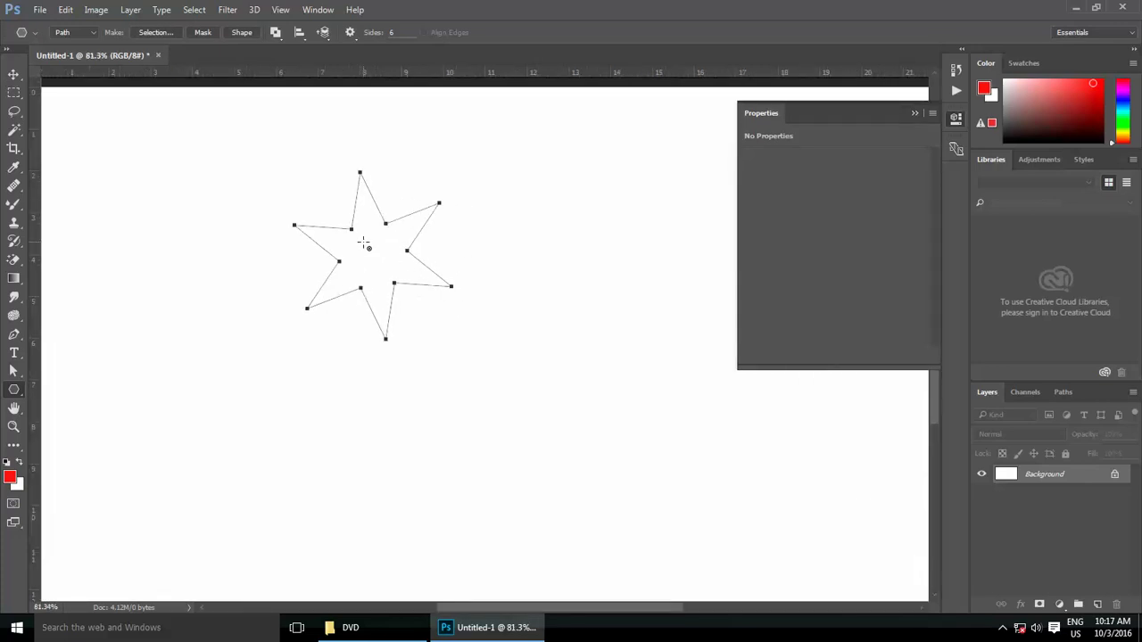
left_click(350, 33)
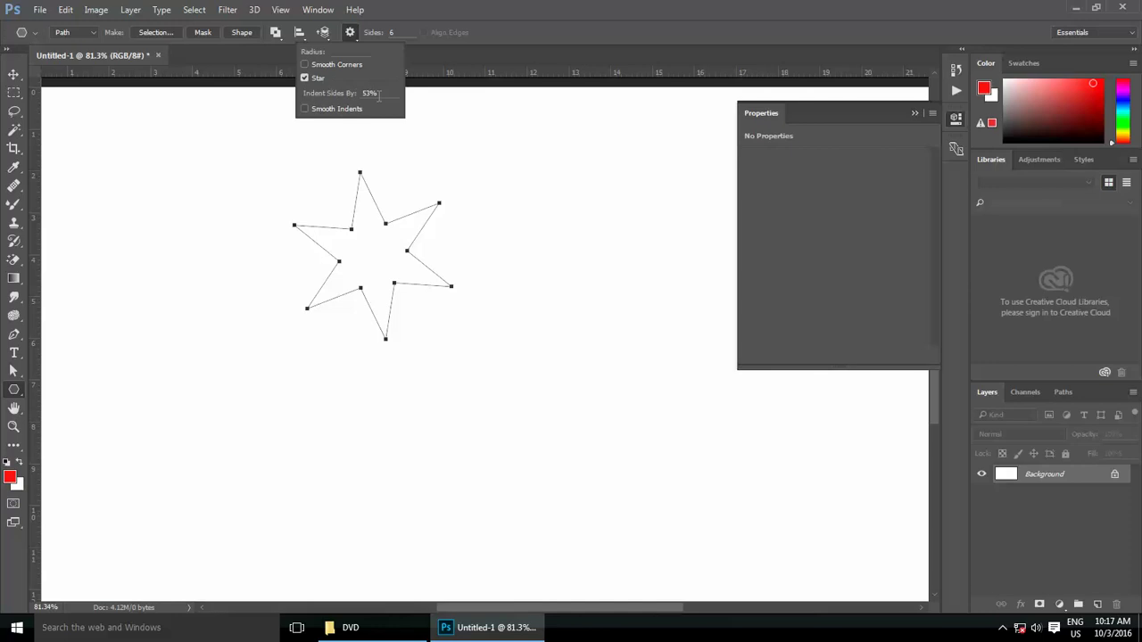
left_click(380, 95)
key("Return")
left_click_drag(565, 238, 644, 257)
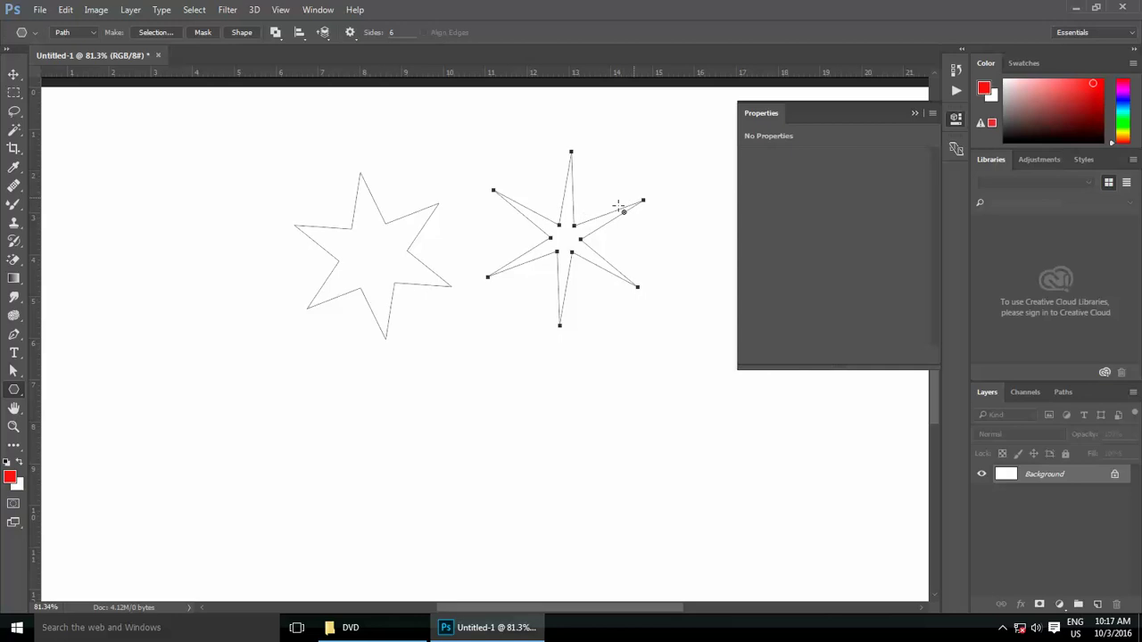
left_click(352, 36)
type("50")
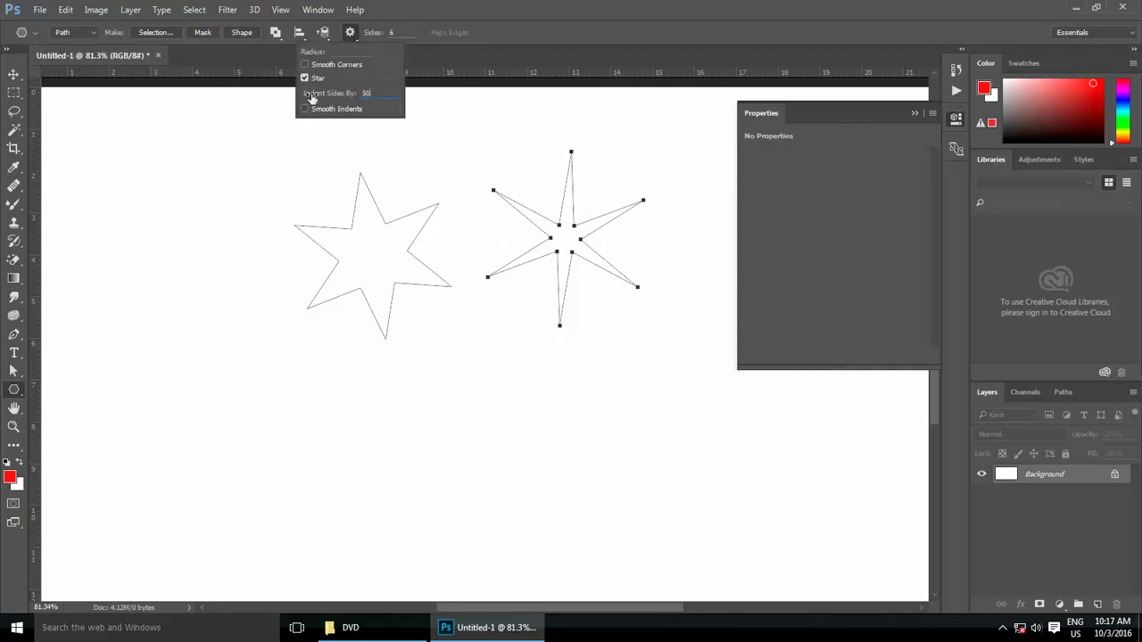
key("Return")
mouse_move(169, 219)
left_mouse_down()
mouse_move(245, 283)
mouse_move(239, 275)
left_mouse_up()
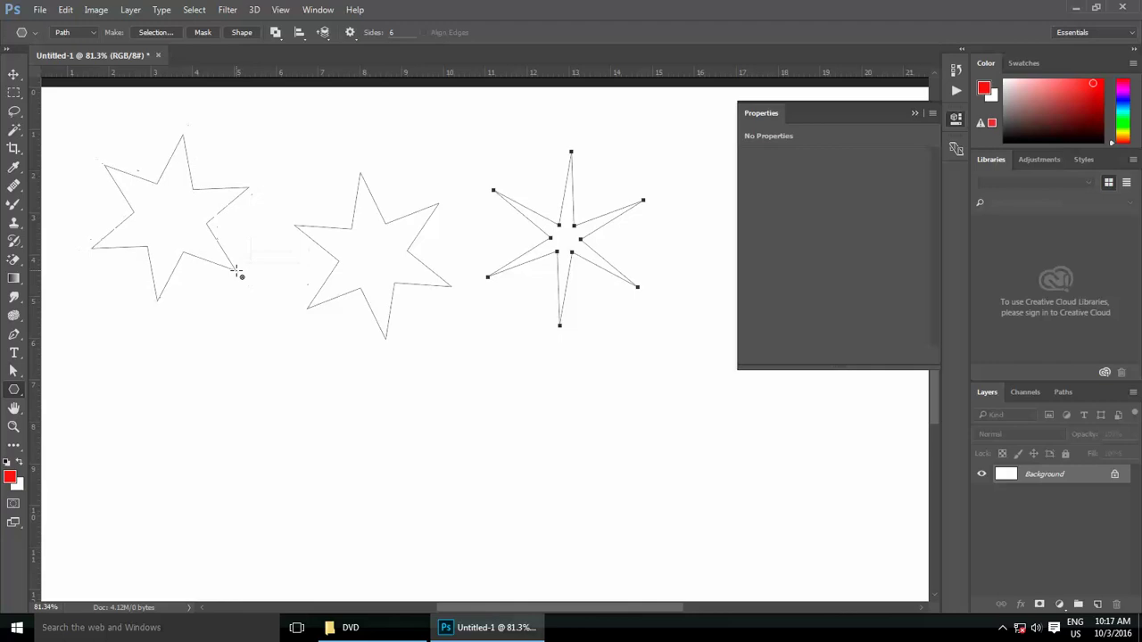
Step: Turn off Star, draw a large hexagon path below the stars, and undo it
left_click(357, 37)
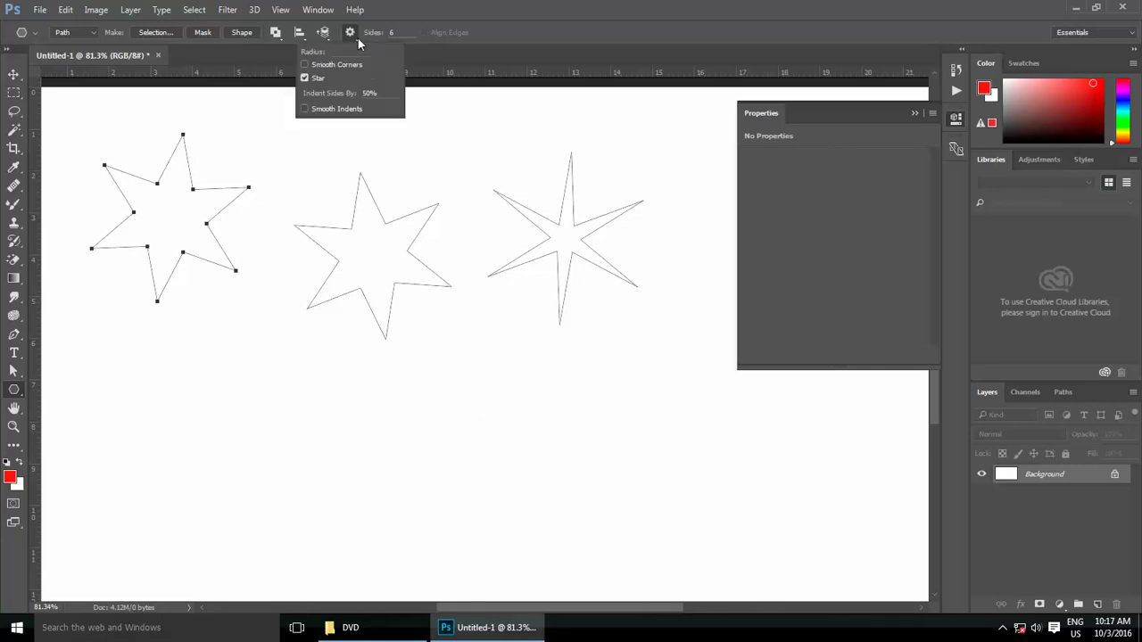
left_click(306, 79)
left_click_drag(369, 327, 507, 422)
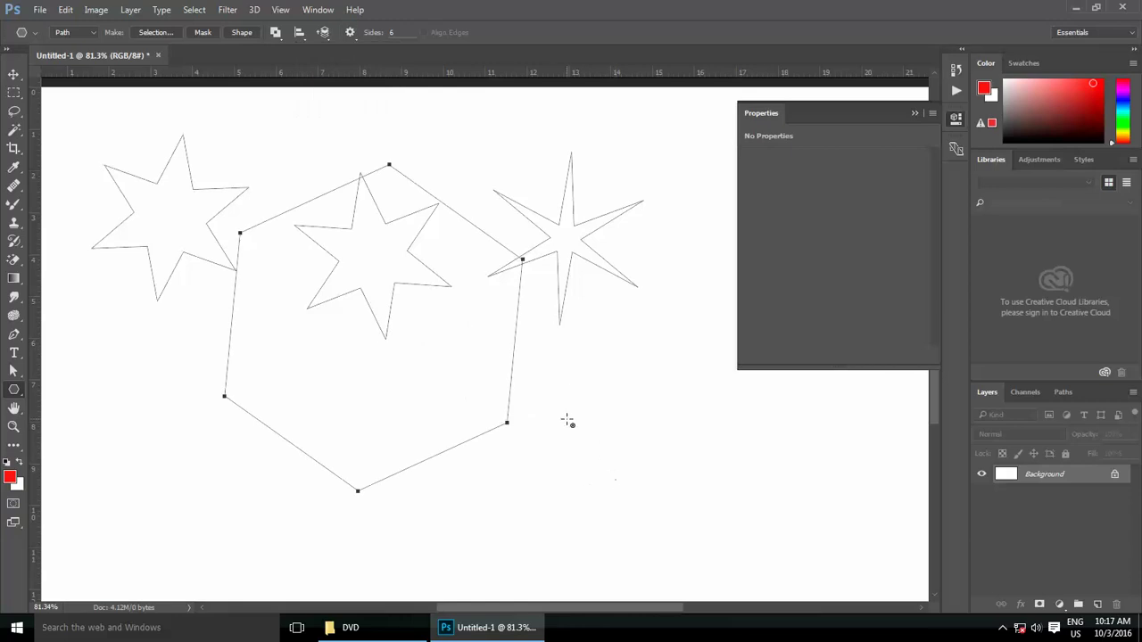
key("ctrl+z")
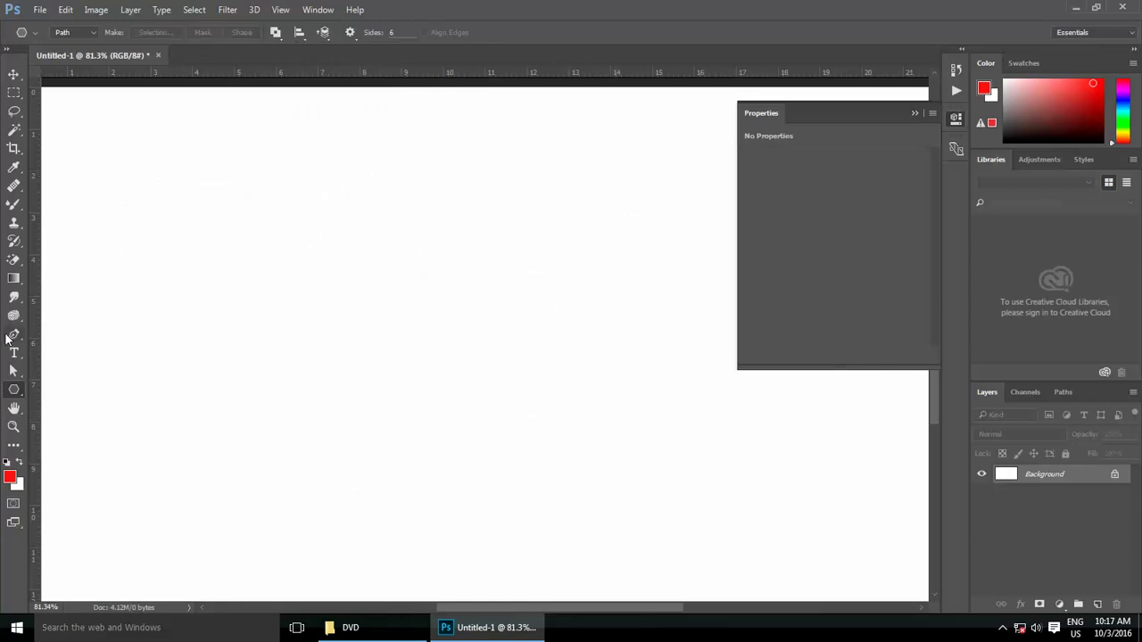
right_click(13, 392)
left_click(73, 440)
Step: Draw a line path, keep Path mode with a 3 px weight, and draw a long horizontal line
left_click_drag(105, 195, 470, 216)
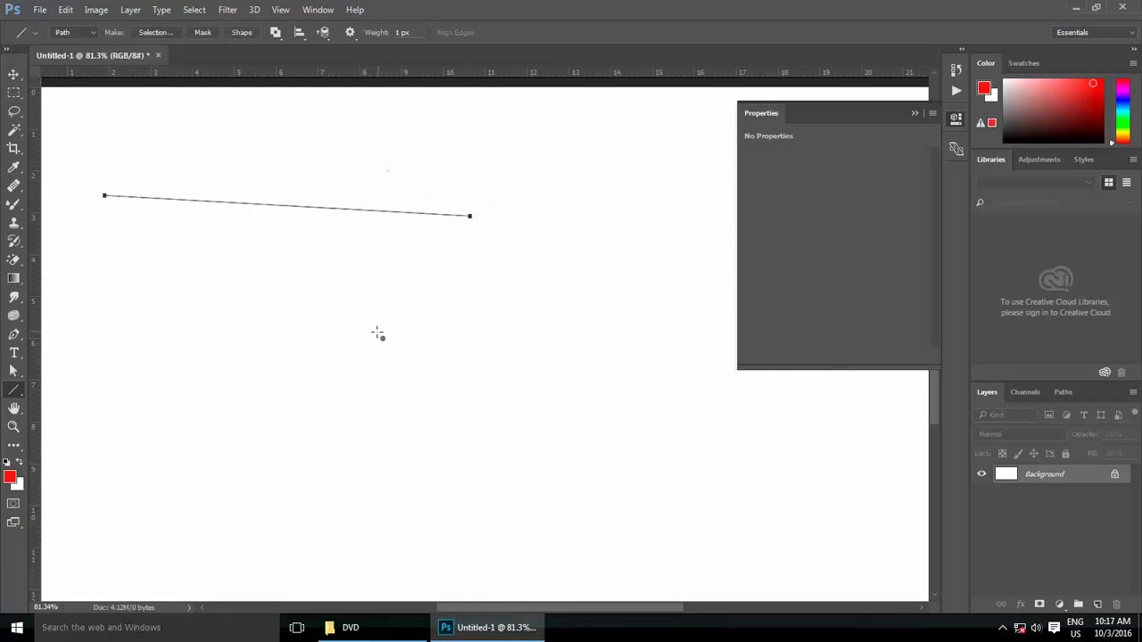
left_click(94, 32)
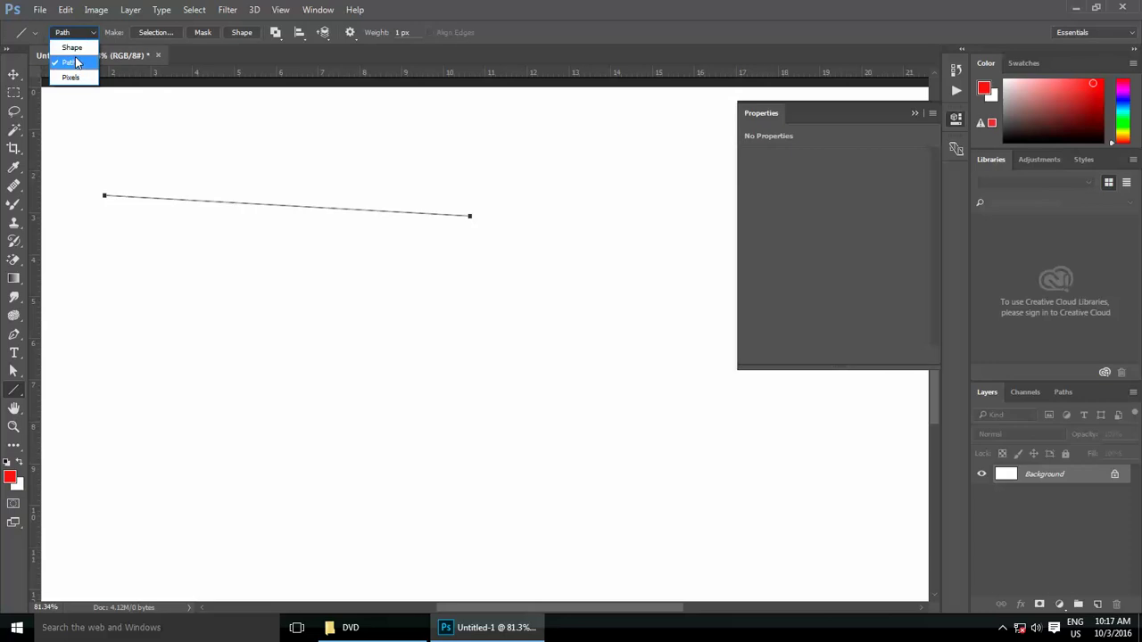
left_click(75, 63)
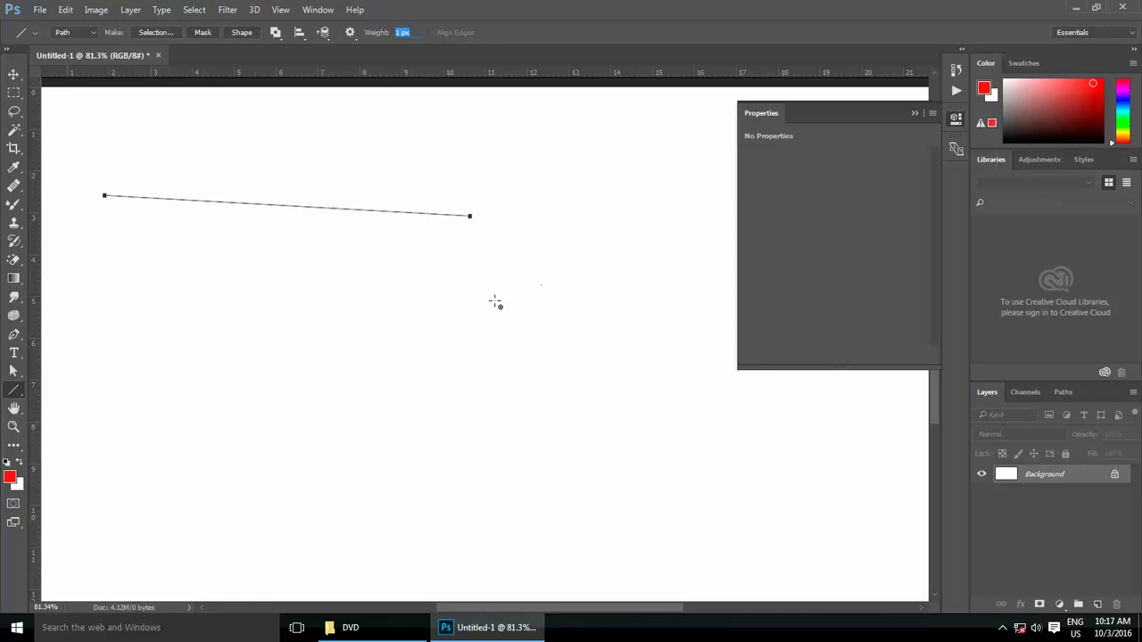
type("3")
left_click_drag(148, 308, 616, 321)
Step: Draw two more horizontal line paths across the canvas
scroll(500, 321, "up", 5)
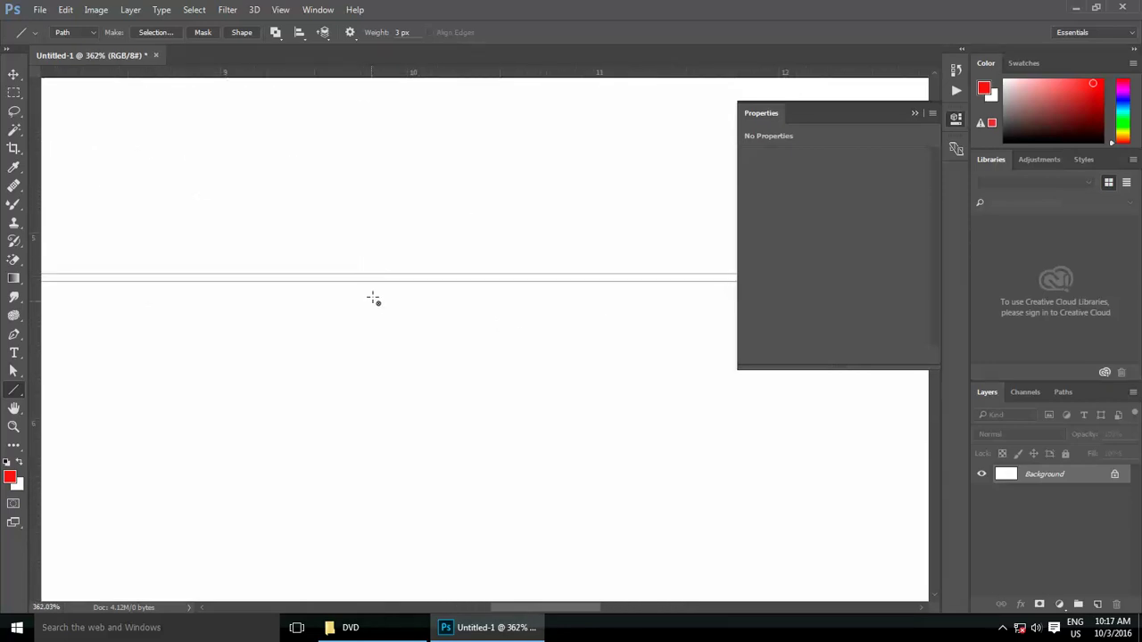
scroll(387, 268, "down", 1)
scroll(237, 209, "down", 1)
scroll(290, 316, "down", 1)
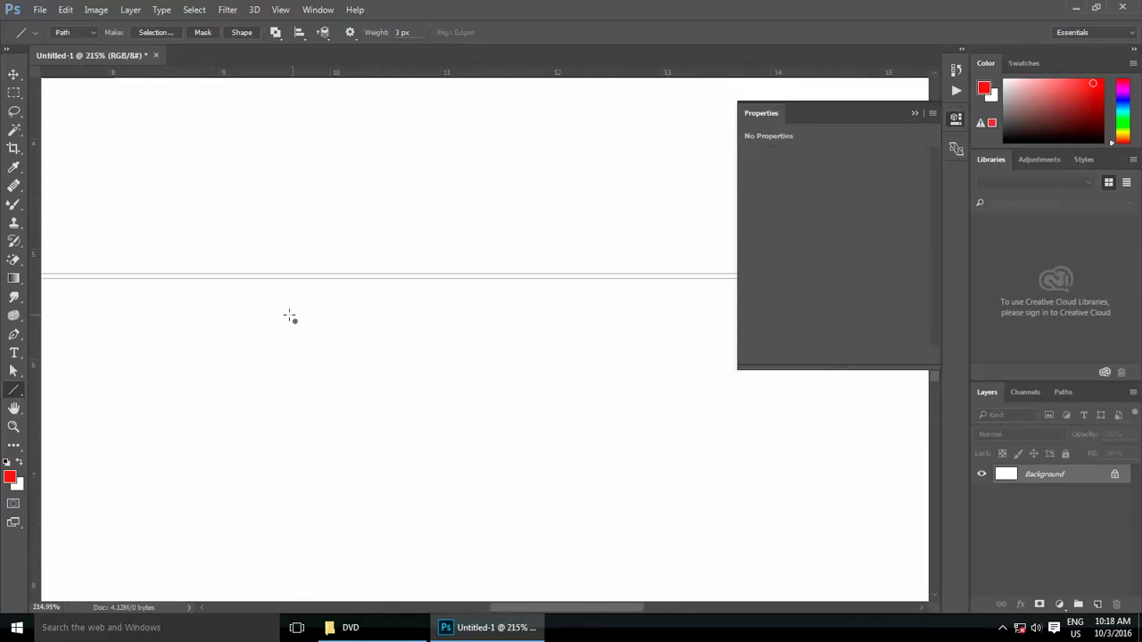
scroll(209, 340, "down", 1)
left_click_drag(130, 342, 657, 341)
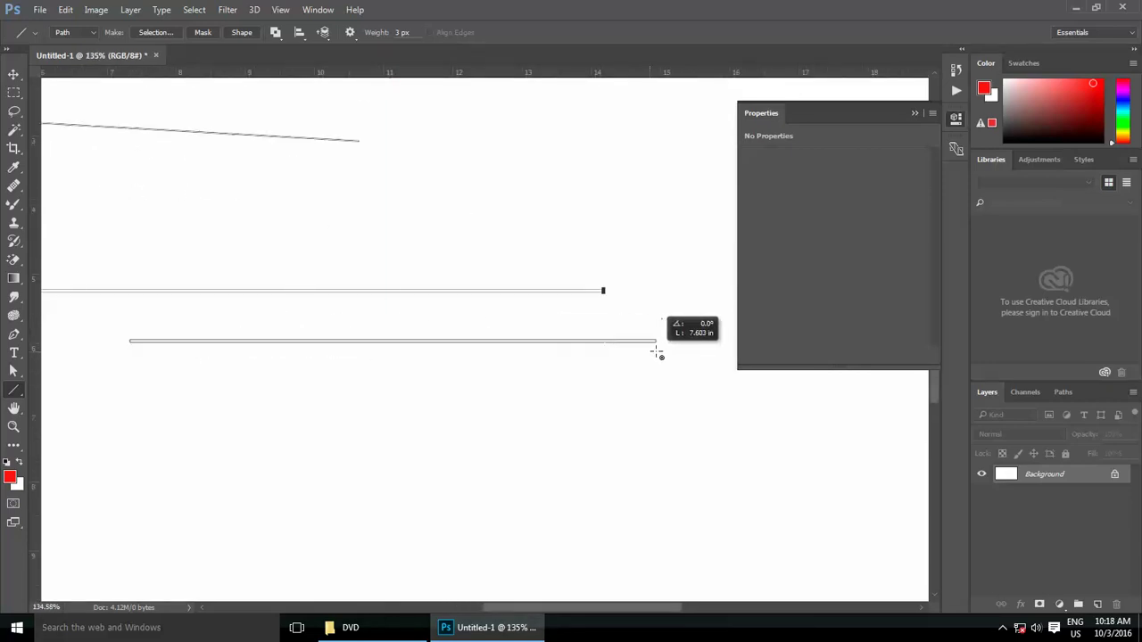
left_click_drag(165, 405, 716, 406)
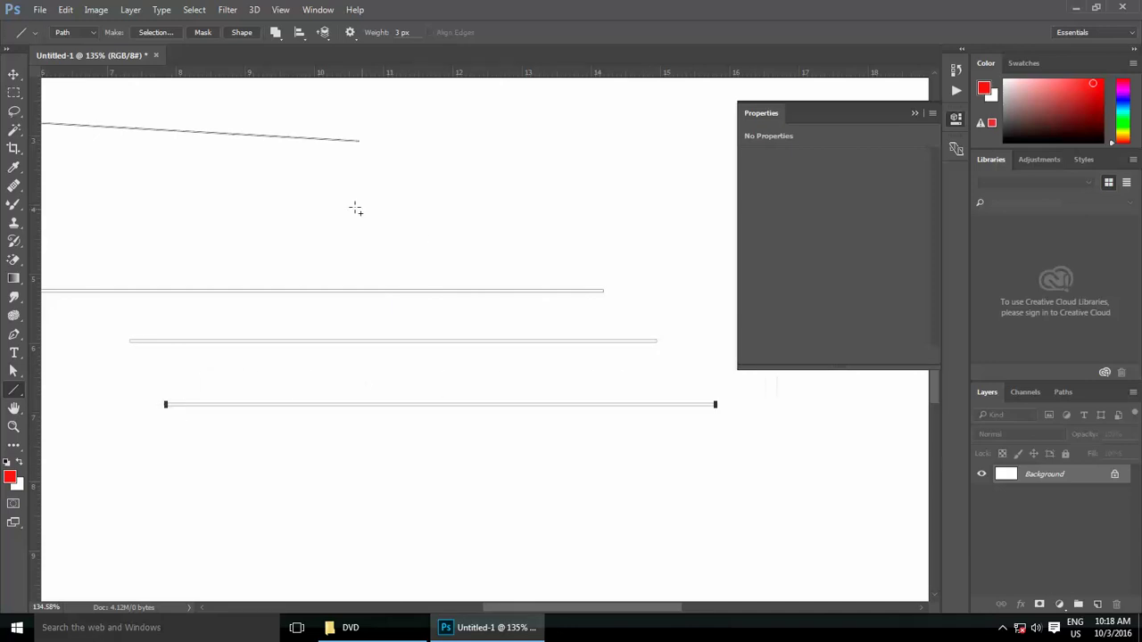
Step: Add crossing diagonal and vertical line paths across the canvas
mouse_move(327, 177)
left_mouse_down()
mouse_move(677, 453)
mouse_move(614, 462)
left_mouse_up()
mouse_move(594, 160)
left_mouse_down()
mouse_move(405, 434)
mouse_move(255, 500)
left_mouse_up()
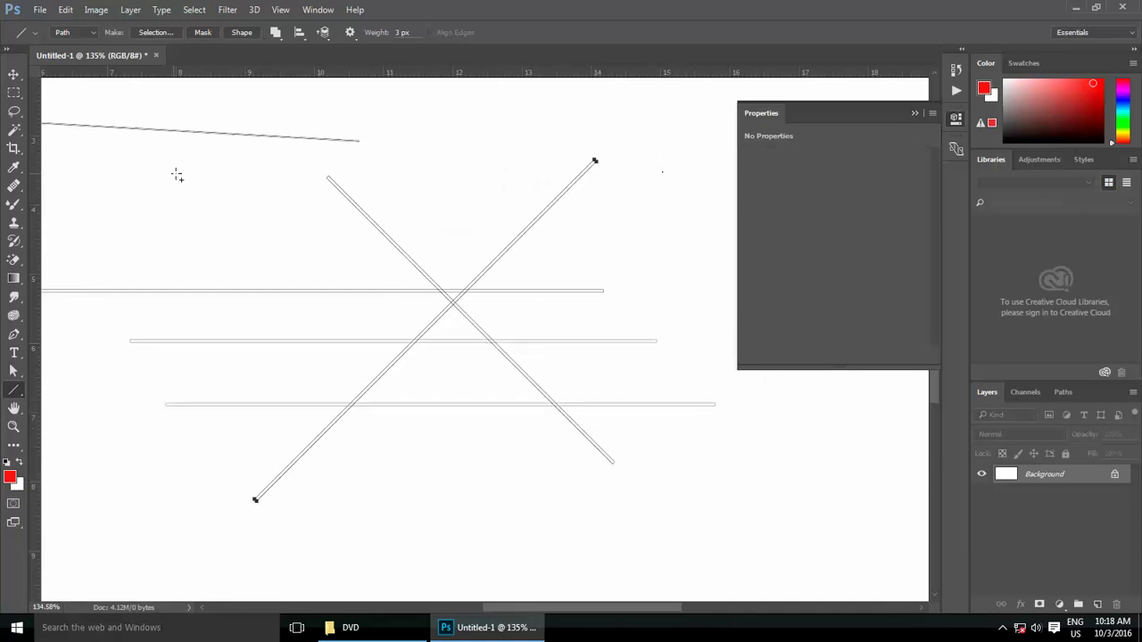
mouse_move(174, 174)
left_mouse_down()
mouse_move(574, 466)
mouse_move(494, 494)
left_mouse_up()
left_click_drag(456, 148, 305, 517)
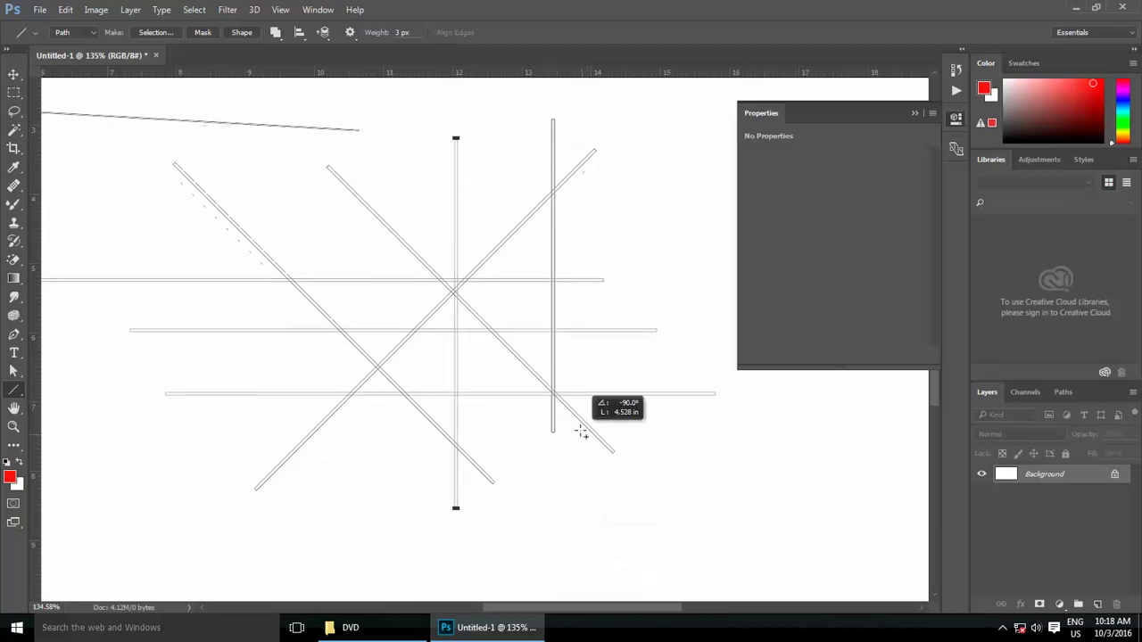
left_click_drag(551, 130, 553, 431)
left_click_drag(114, 249, 480, 557)
mouse_move(645, 281)
left_mouse_down()
mouse_move(145, 476)
mouse_move(148, 464)
left_mouse_up()
left_click(12, 397)
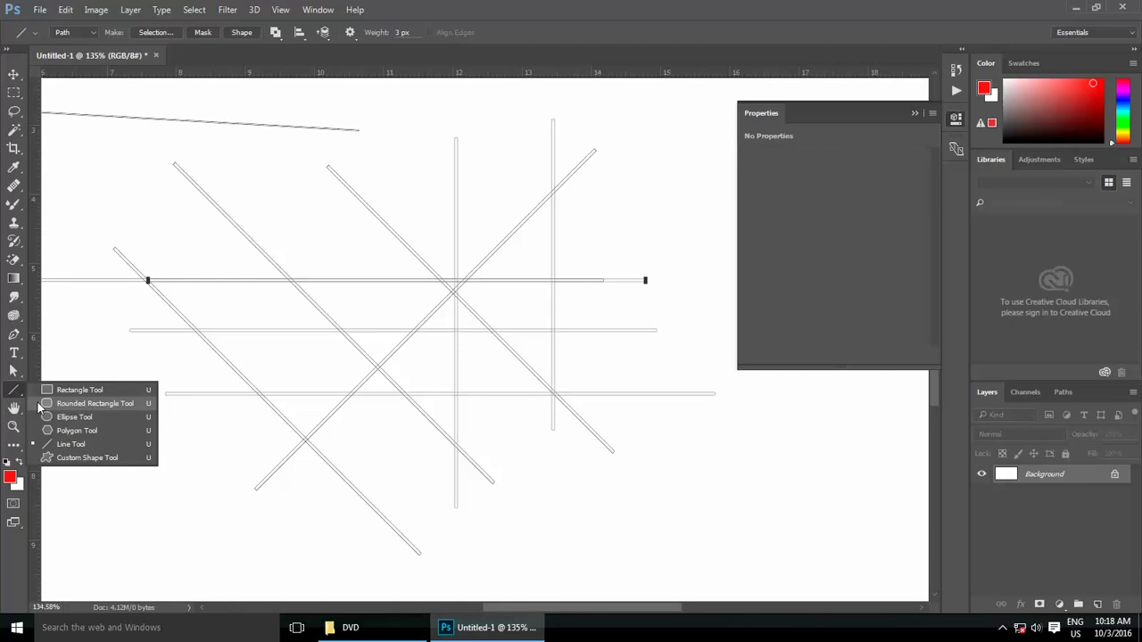
Step: Switch to the Custom Shape Tool in Path mode, accepting the path conversion, and pick the rabbit shape
left_click(88, 460)
left_click(237, 145)
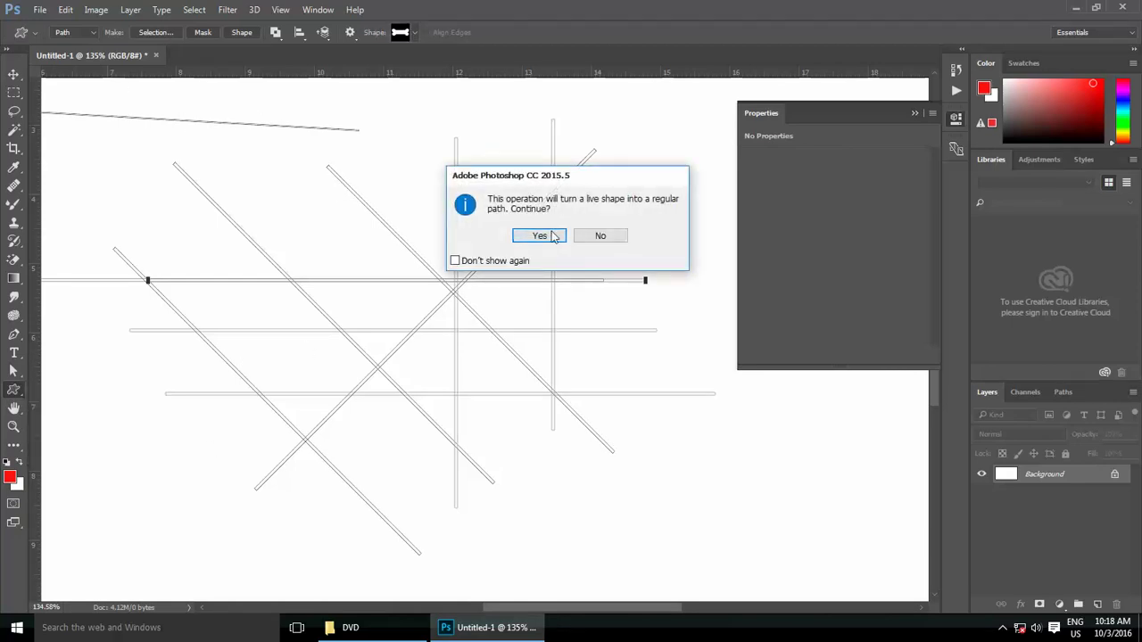
key("Return")
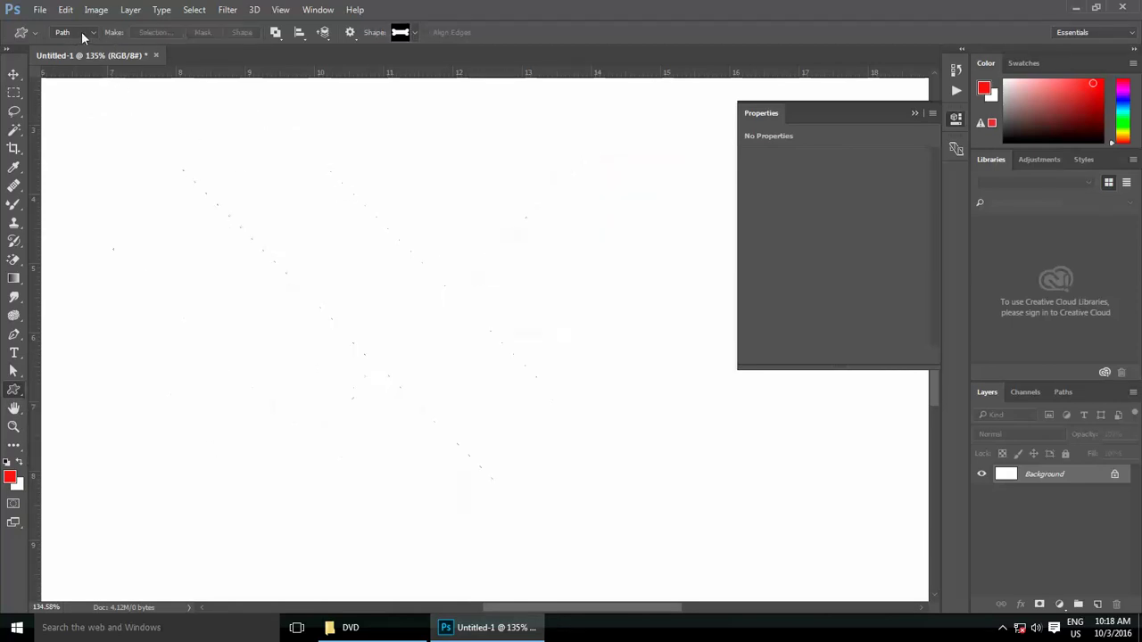
left_click(79, 32)
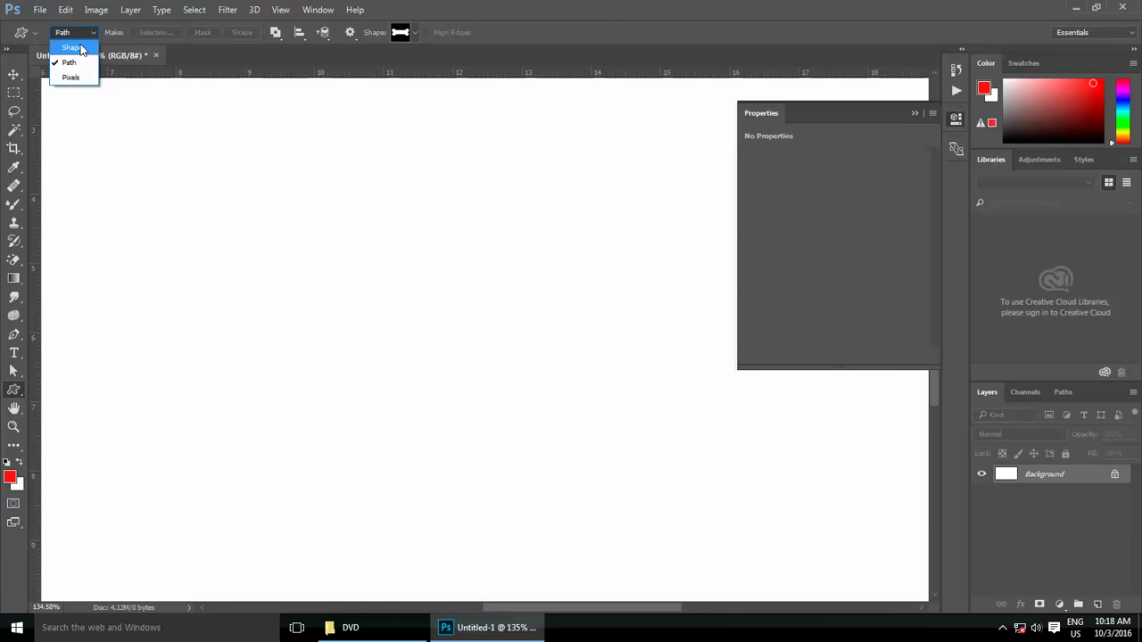
left_click(77, 65)
left_click(404, 36)
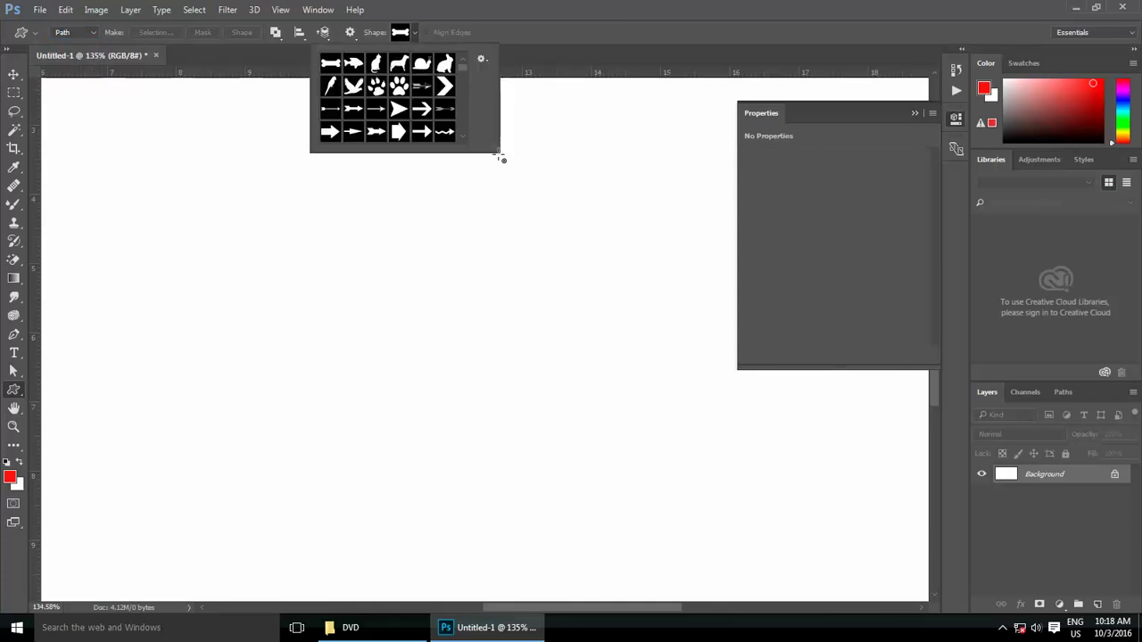
left_click(445, 62)
Step: Drag out seven rabbit outline paths of various sizes across the canvas
left_click_drag(227, 205, 394, 363)
left_click_drag(477, 182, 617, 346)
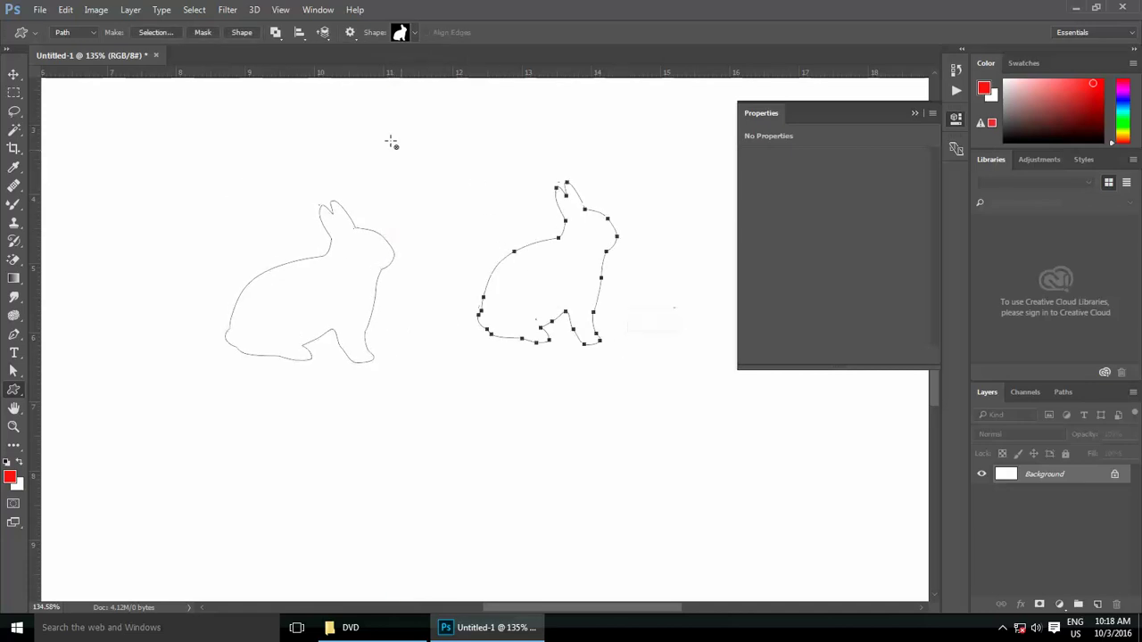
left_click_drag(362, 119, 558, 292)
left_click_drag(205, 173, 287, 286)
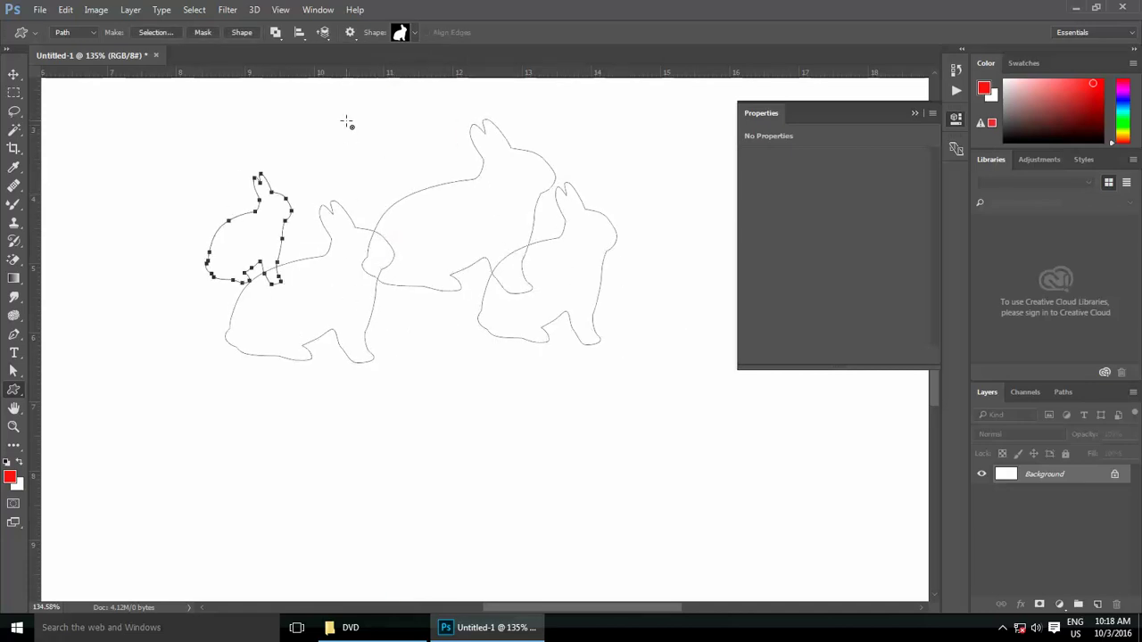
left_click_drag(347, 122, 427, 197)
left_click_drag(379, 345, 487, 482)
left_click_drag(665, 308, 739, 436)
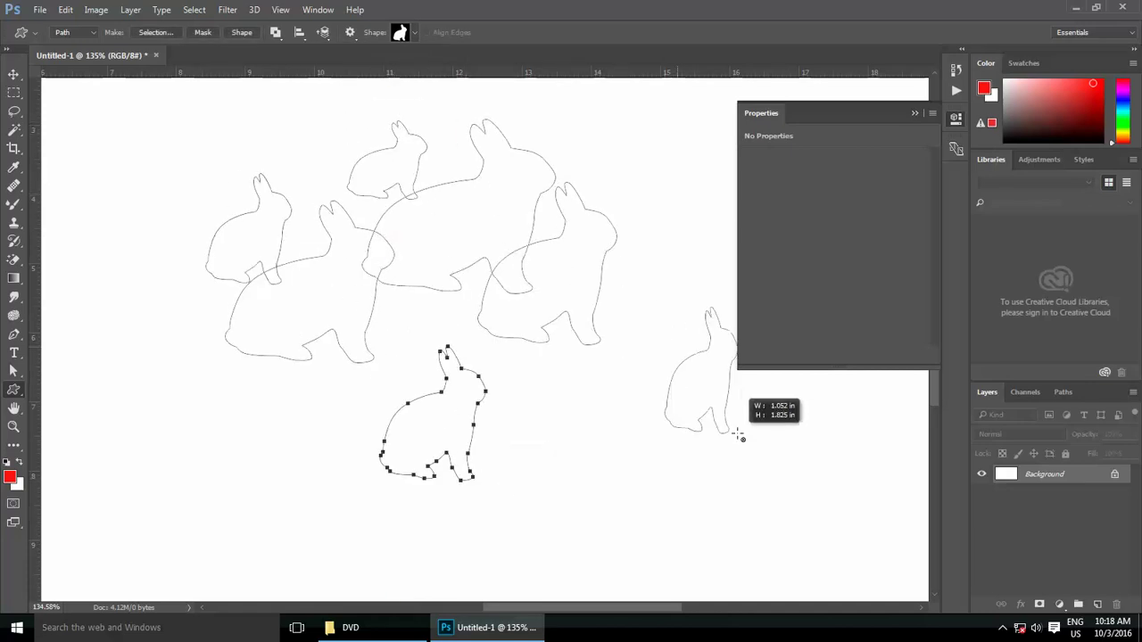
left_click(413, 33)
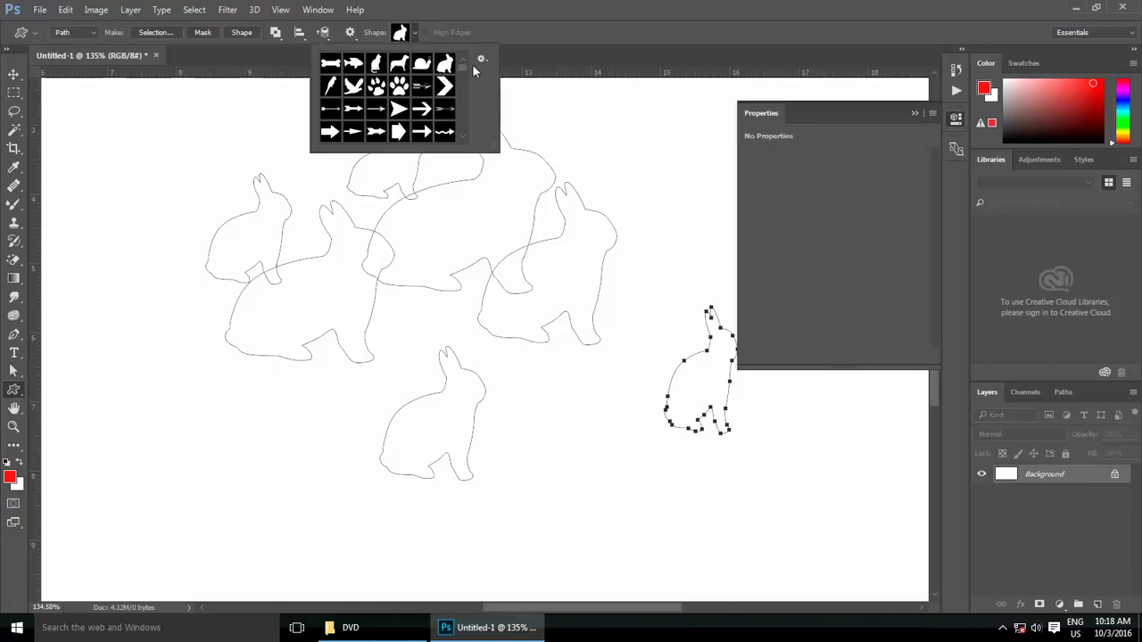
left_click(486, 63)
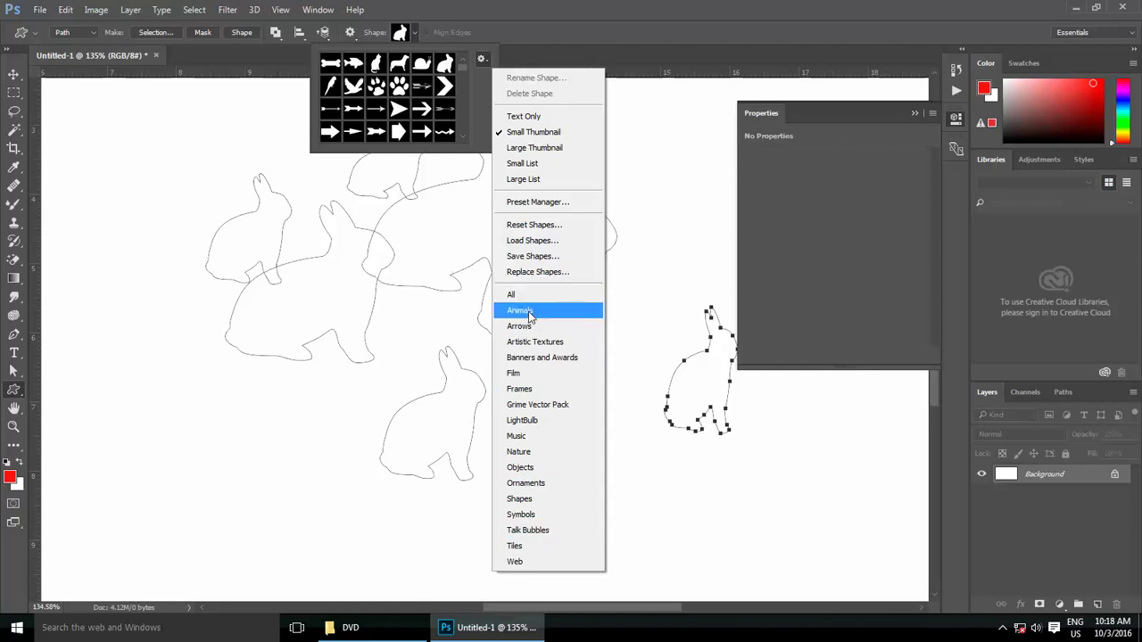
Step: Replace the shapes with the Animals set without saving, and draw two paw print outlines
left_click(530, 317)
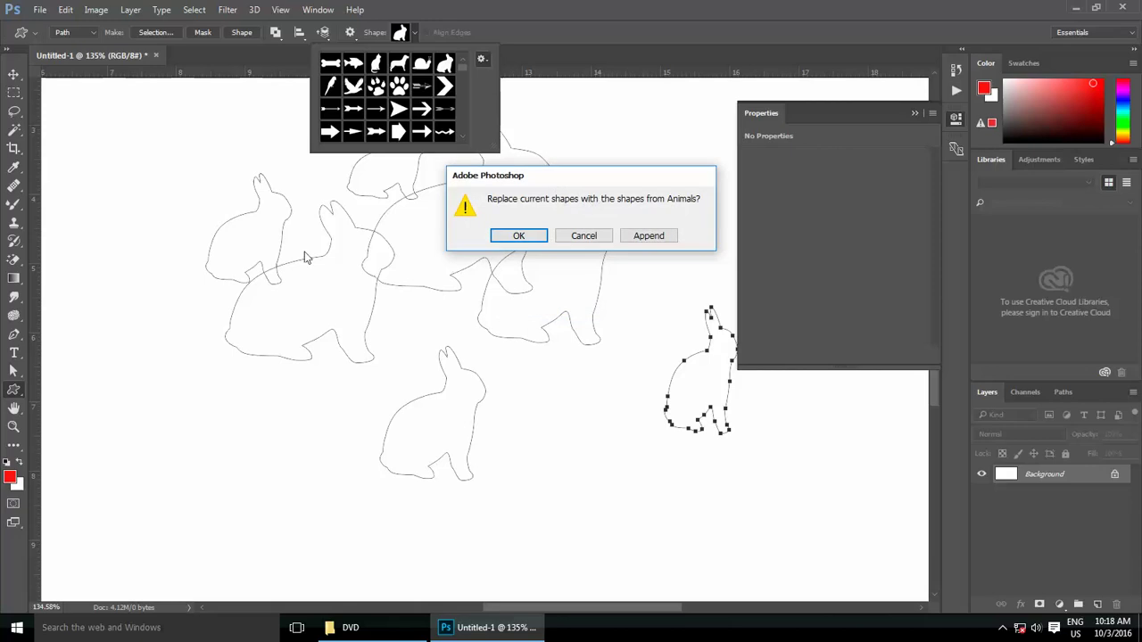
left_click(518, 236)
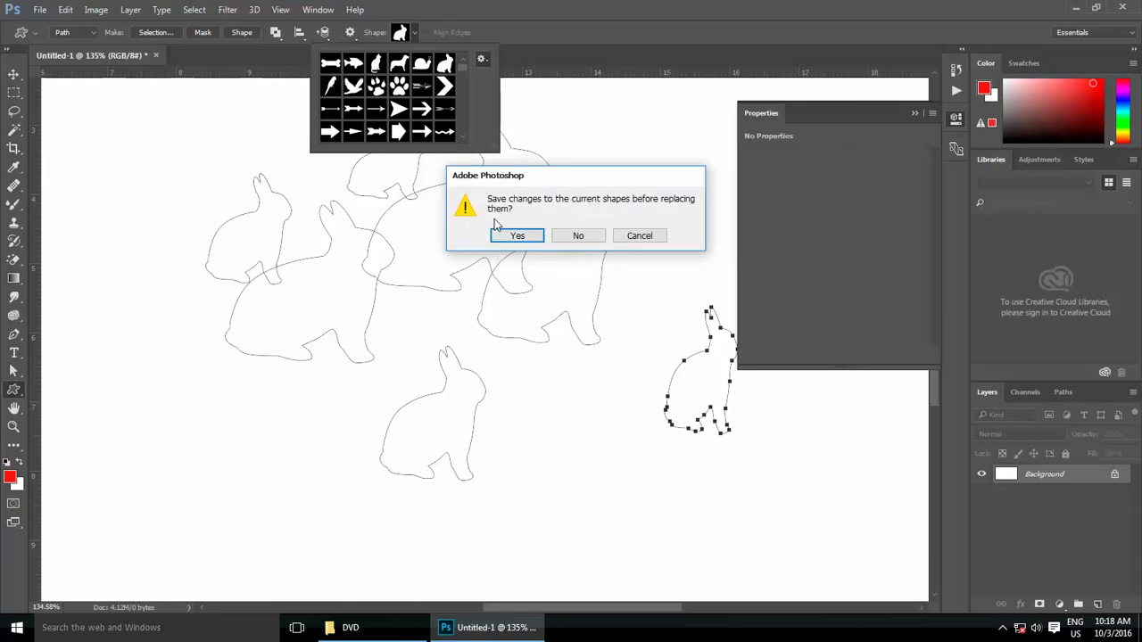
left_click(588, 238)
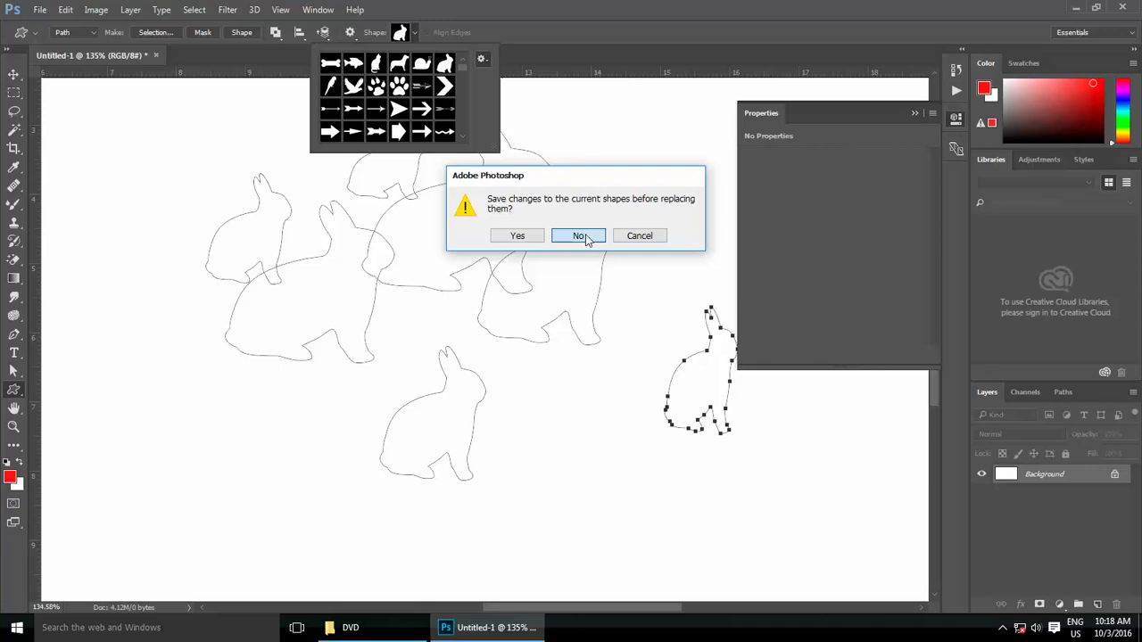
left_click(400, 87)
left_click_drag(154, 310, 308, 410)
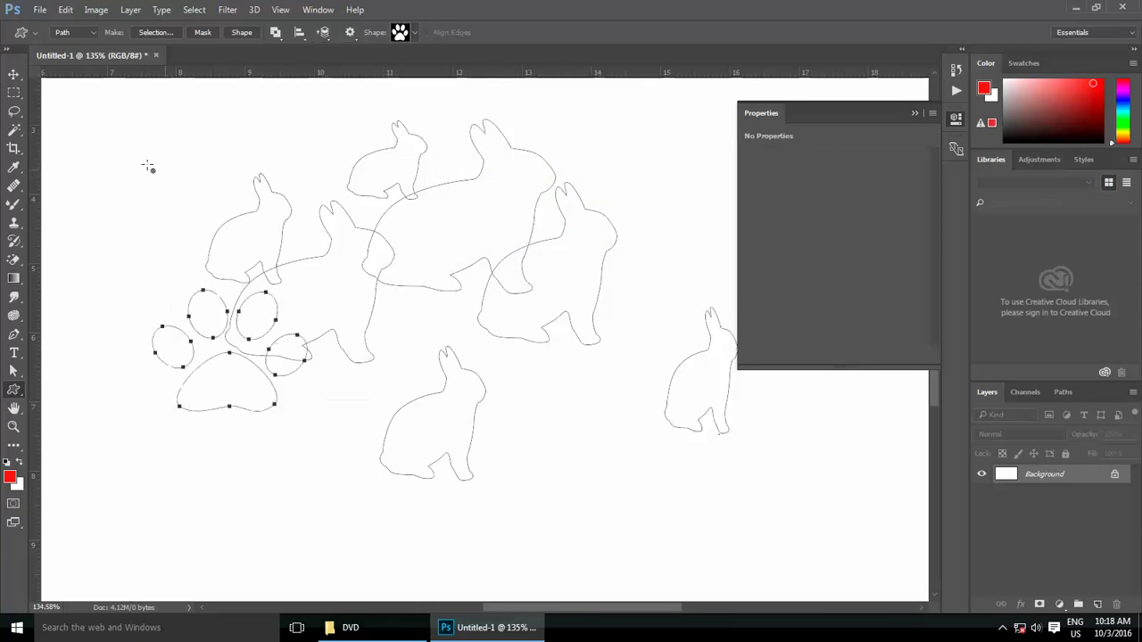
left_click_drag(136, 164, 230, 255)
Step: Append all shape sets, draw several parrot outline paths, then clear them from view
left_click(414, 33)
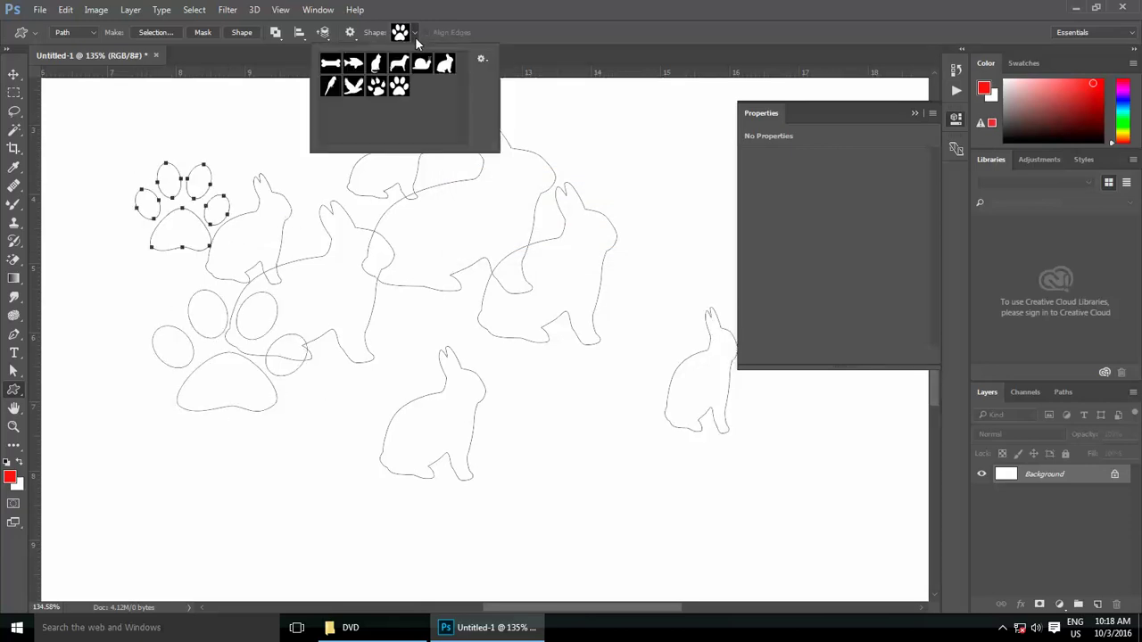
left_click(483, 58)
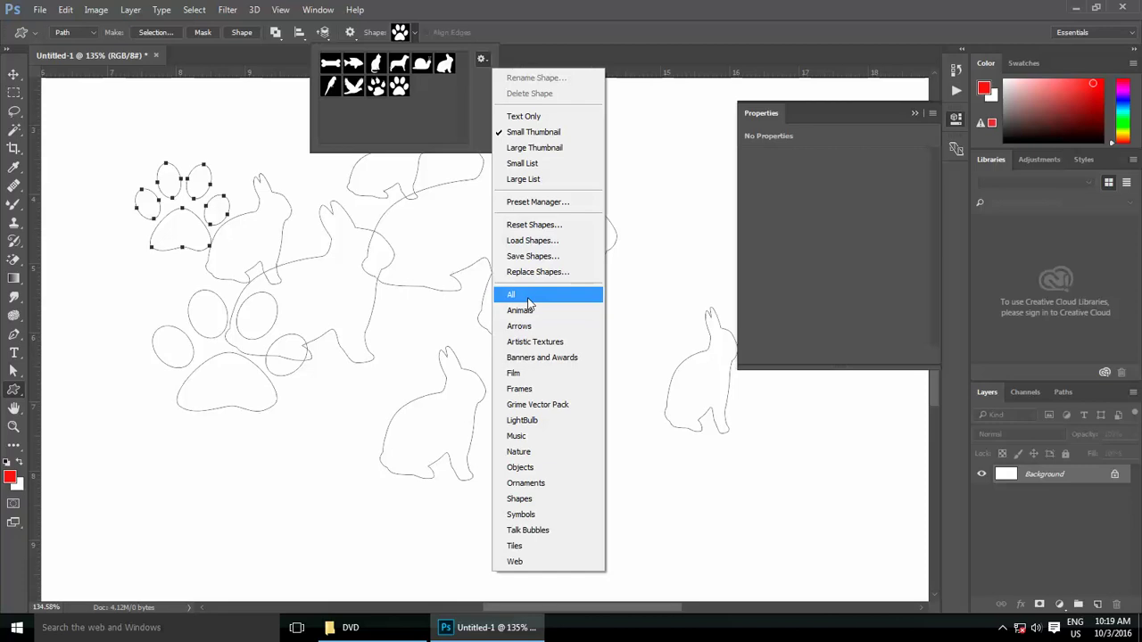
left_click(528, 299)
left_click(648, 237)
left_click(422, 109)
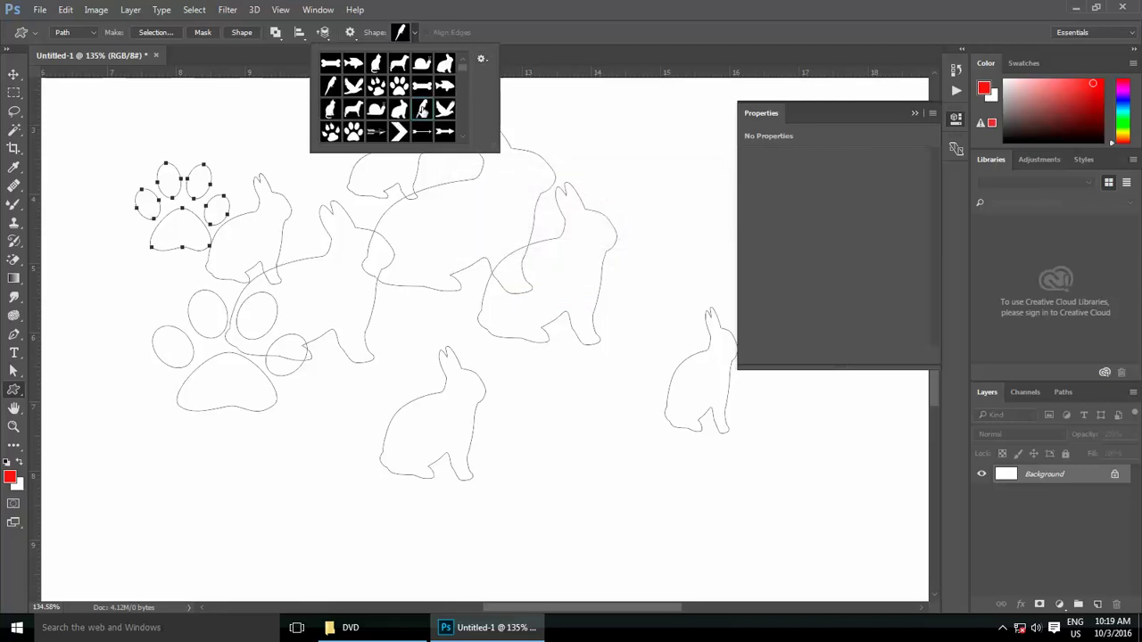
left_click_drag(226, 234, 335, 295)
mouse_move(406, 129)
left_mouse_down()
mouse_move(497, 250)
mouse_move(535, 390)
left_mouse_up()
left_click_drag(640, 449, 524, 280)
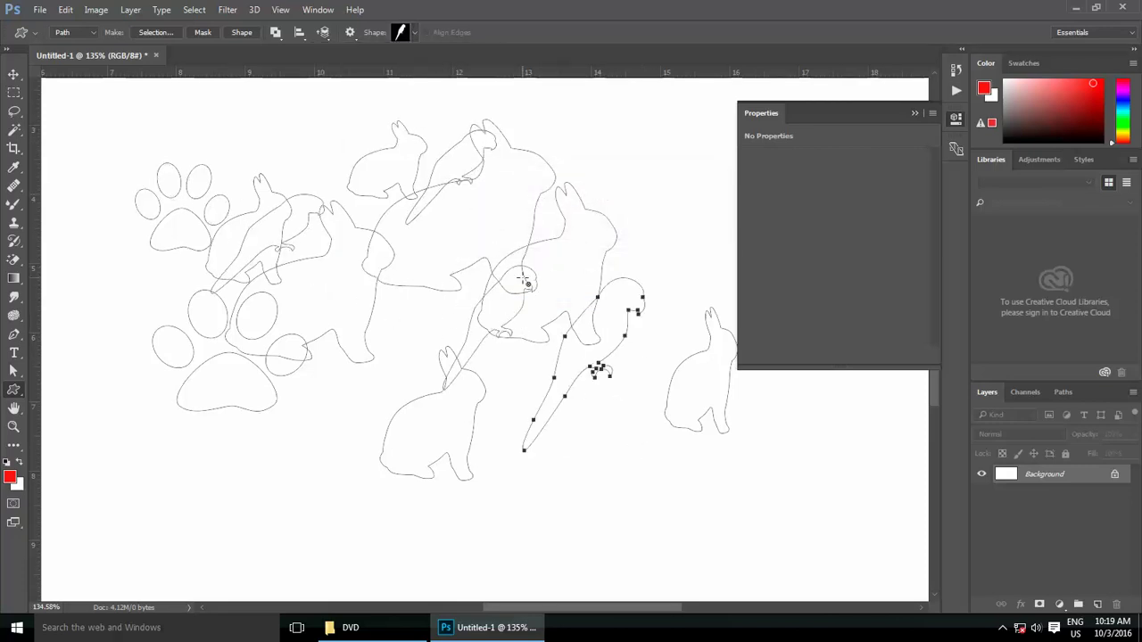
key("Return")
Step: Switch to Shape mode and drag out seven red parrot shape layers across the canvas
left_click(75, 39)
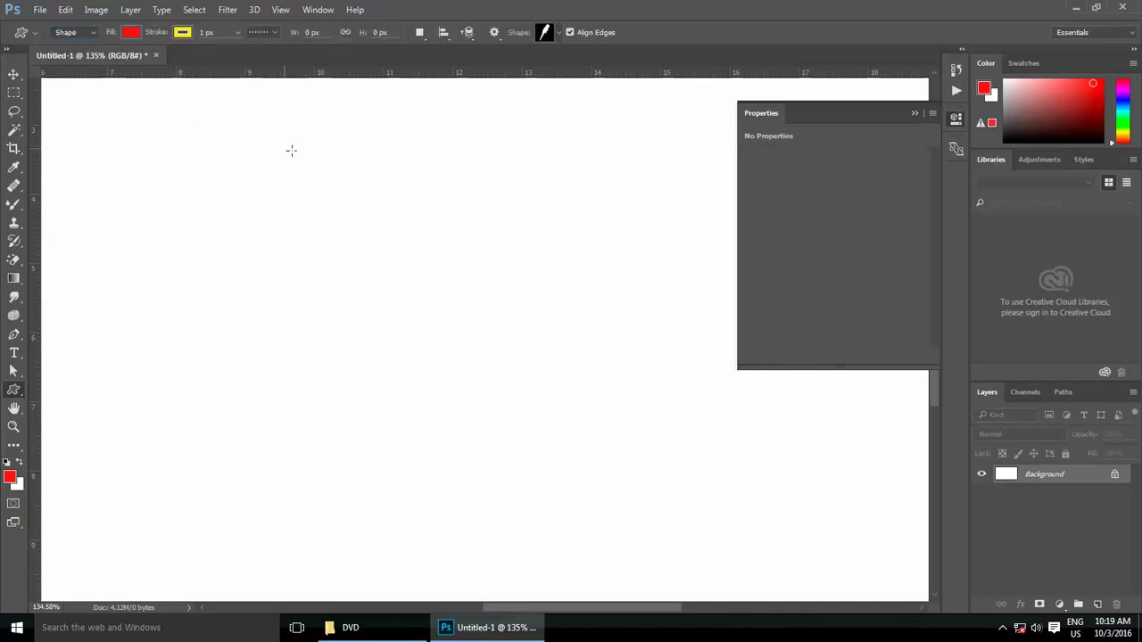
left_click_drag(187, 150, 262, 214)
mouse_move(360, 142)
left_mouse_down()
mouse_move(409, 206)
mouse_move(517, 264)
left_mouse_up()
left_click_drag(321, 250, 406, 355)
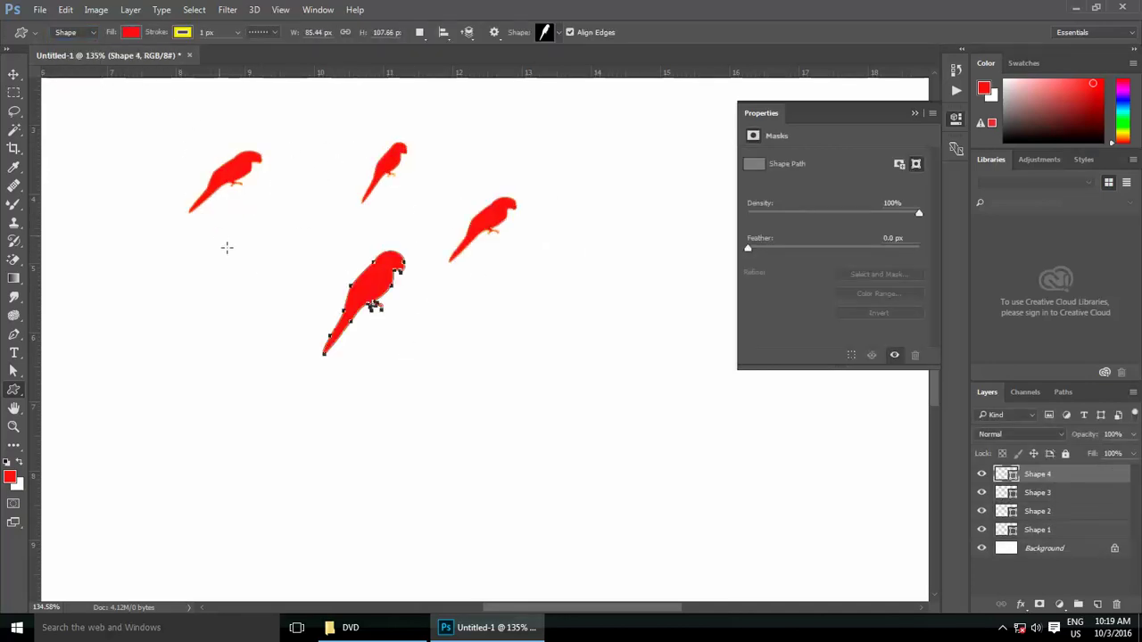
left_click_drag(218, 236, 262, 301)
left_click_drag(119, 235, 175, 297)
left_click_drag(456, 132, 517, 192)
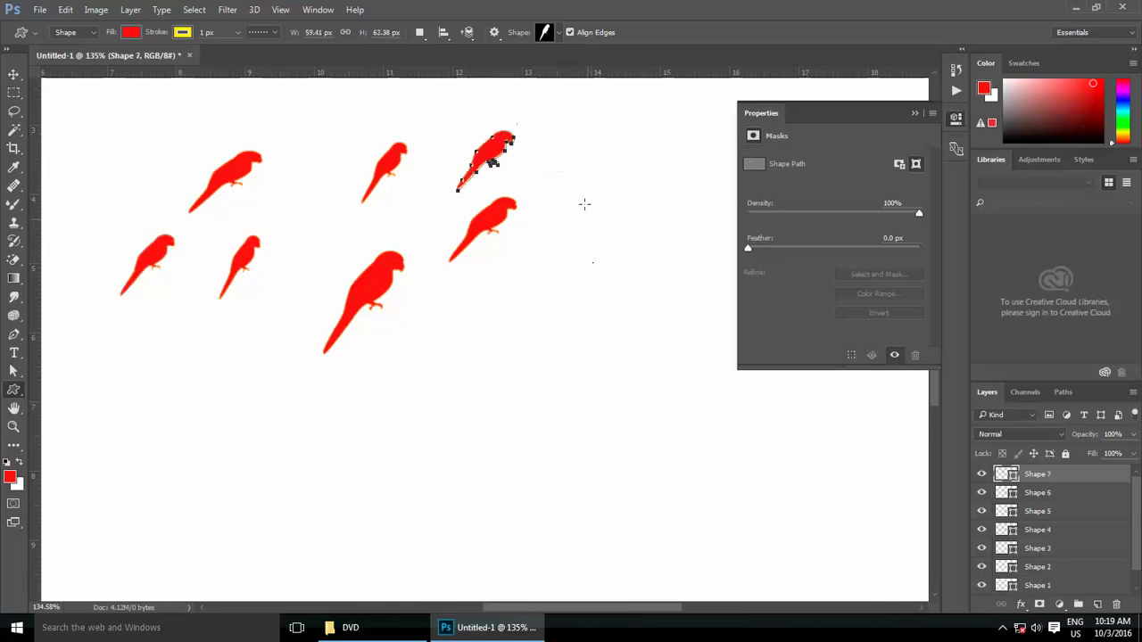
left_click_drag(575, 139, 608, 432)
Step: Bring up the Create Custom Shape size prompt for a parrot, cancel it, then reopen it
left_click(557, 33)
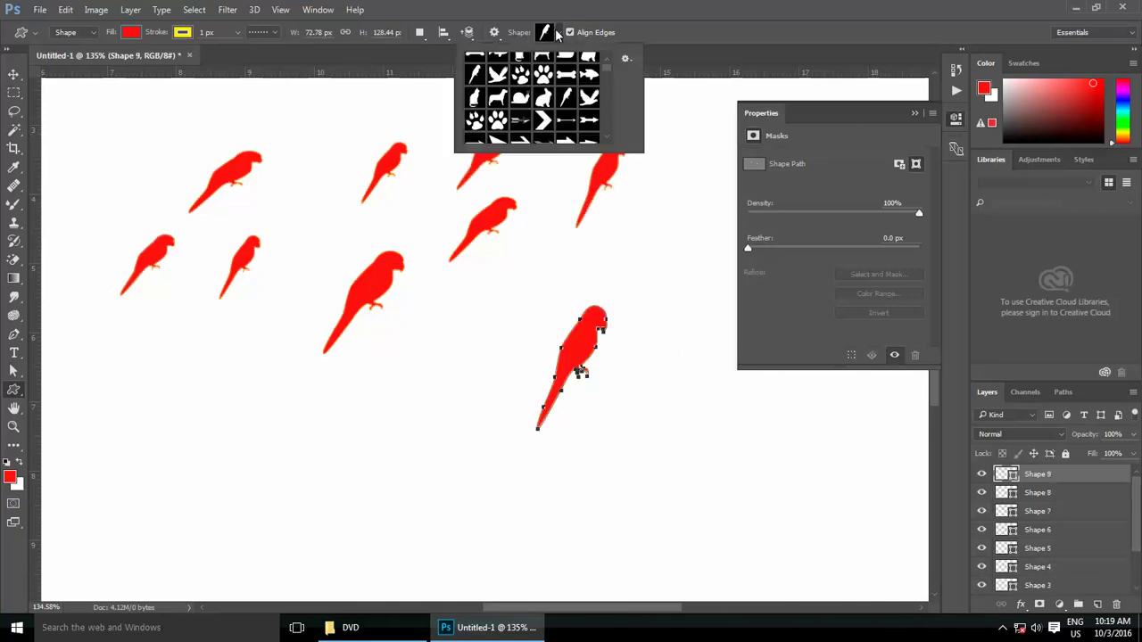
left_click(251, 269)
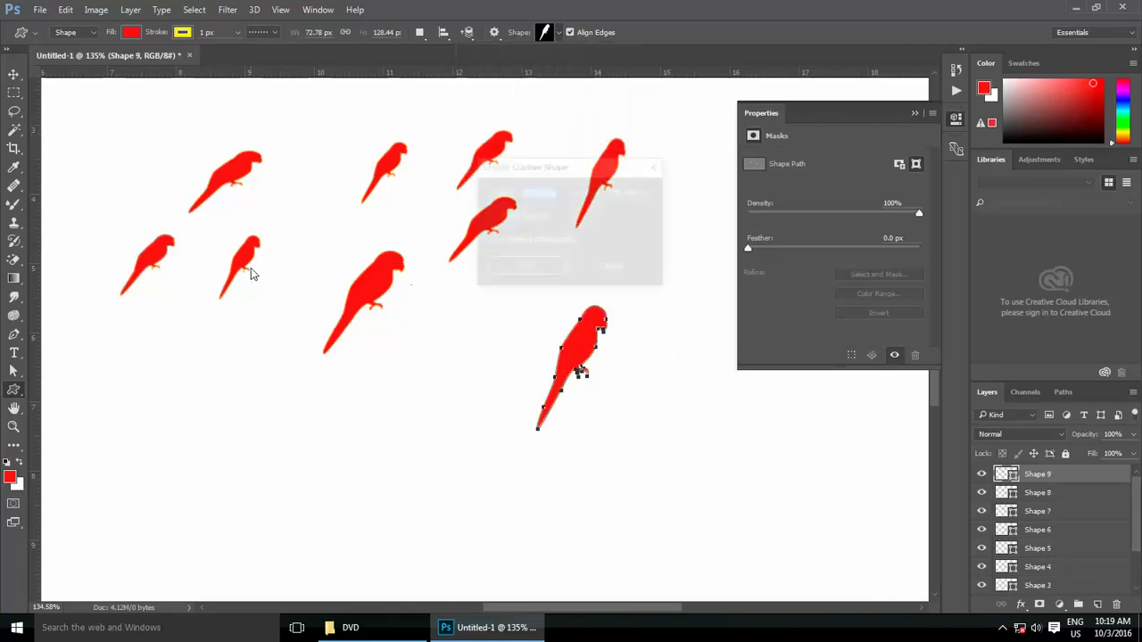
left_click(615, 267)
right_click(15, 395)
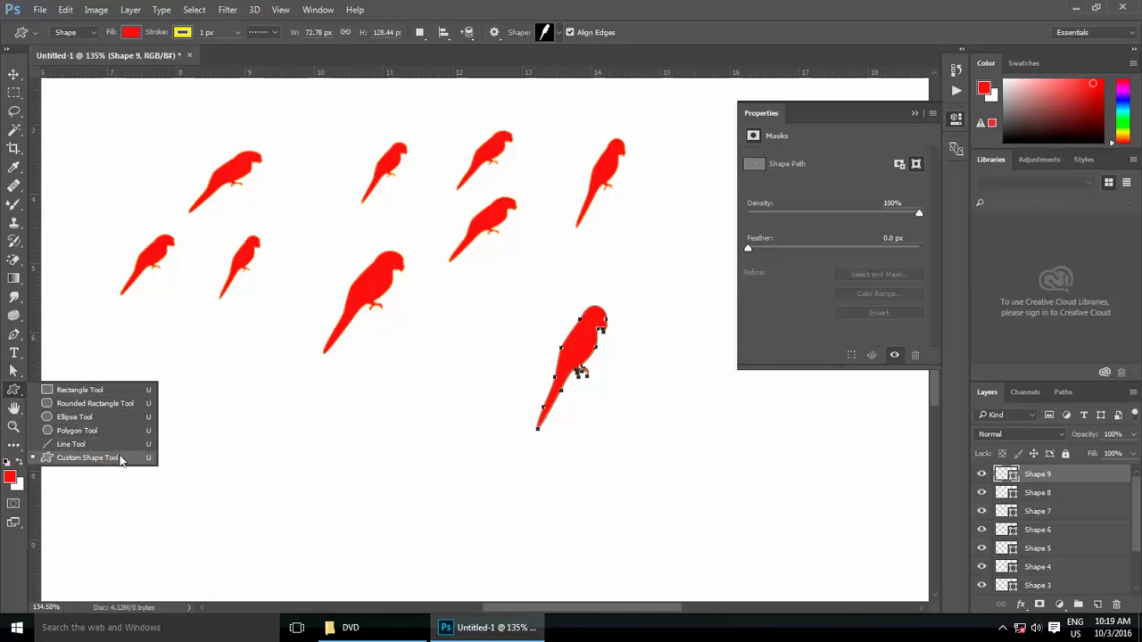
left_click(517, 344)
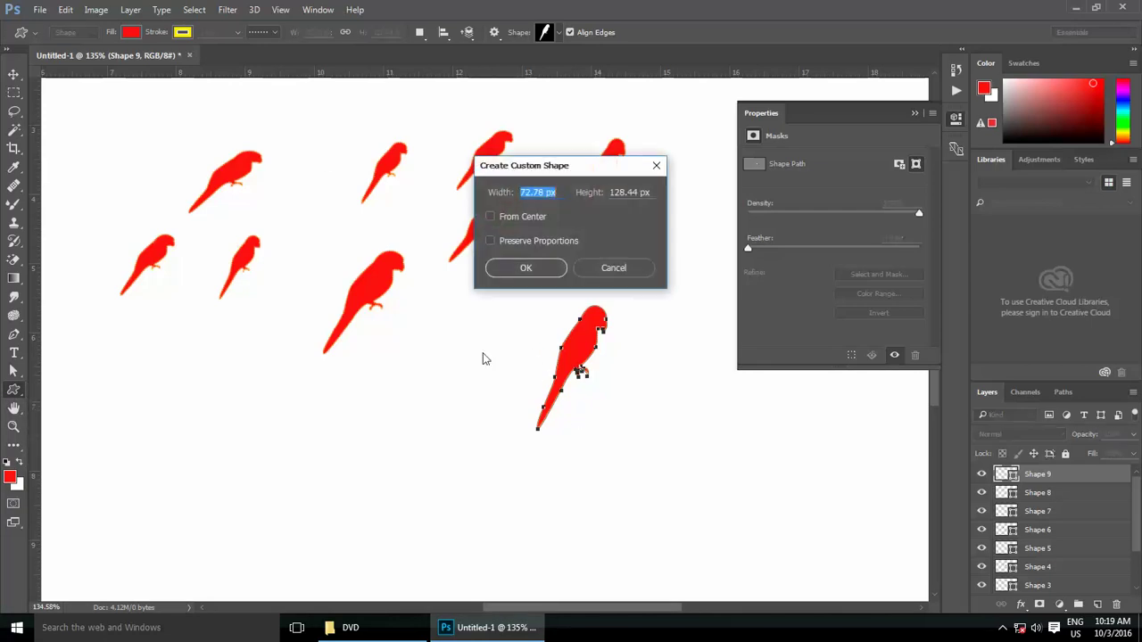